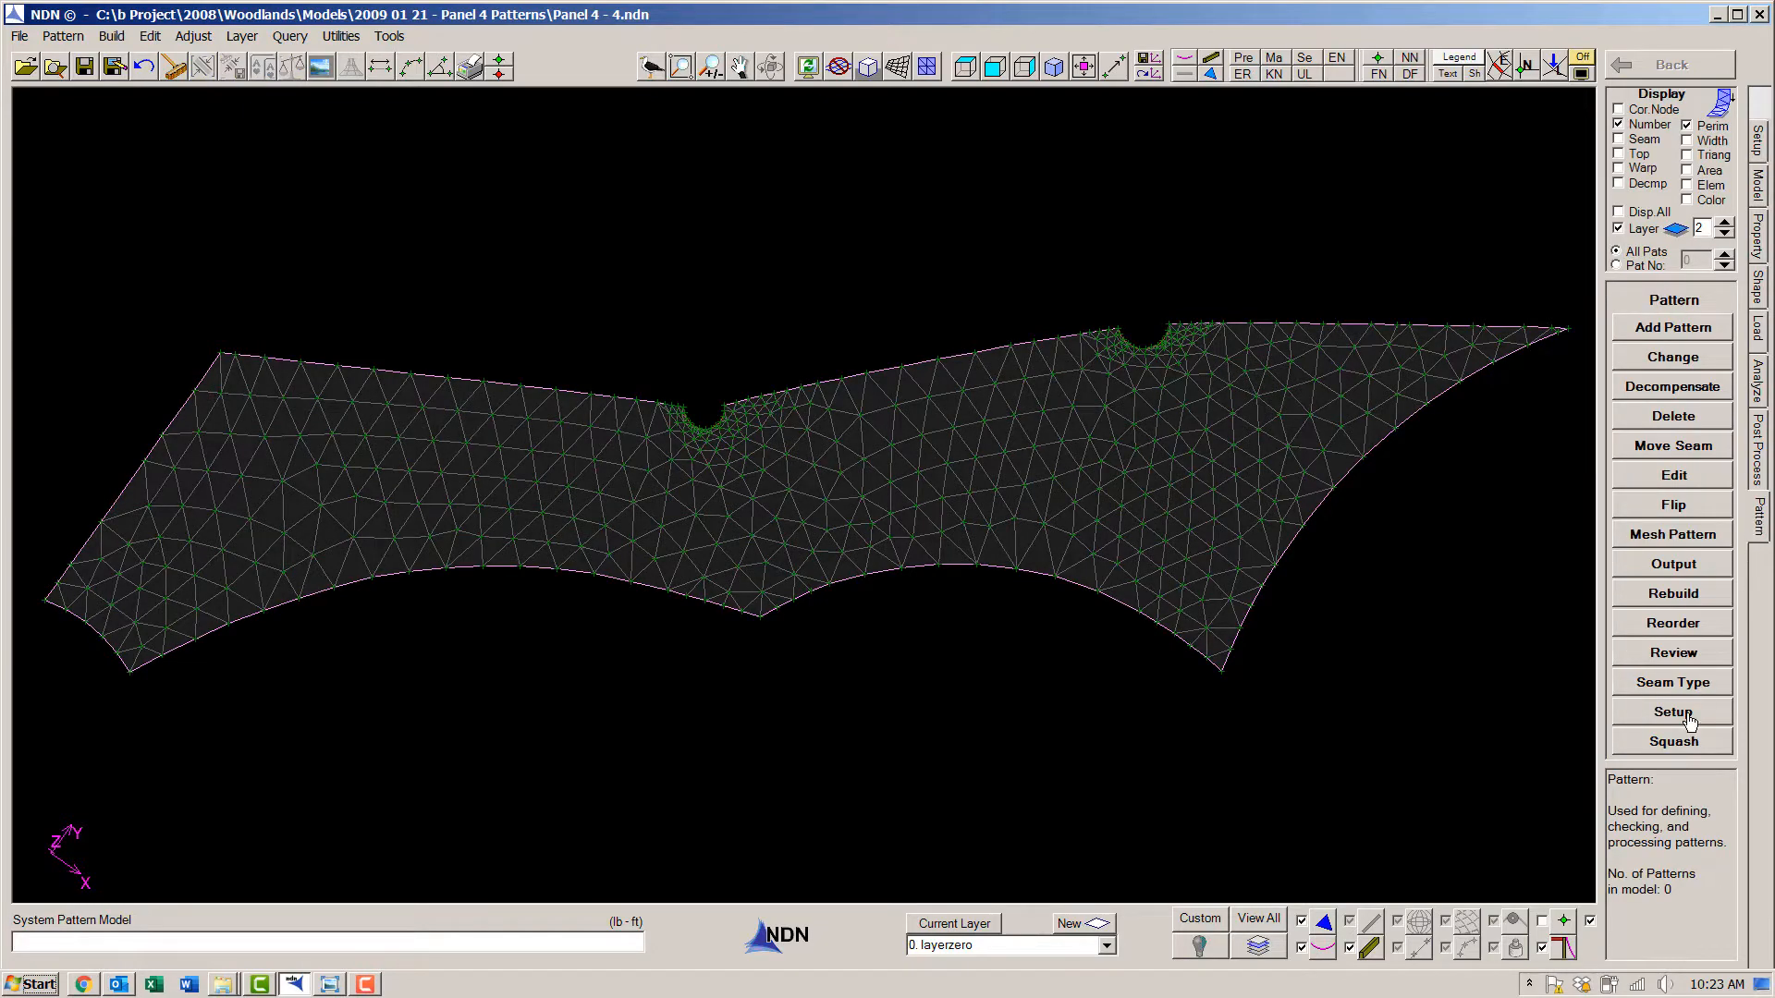
- Generate Auto Width patterns from a base seam between the left notch and the lower edge, with the far left corner as direction node
click(1674, 713)
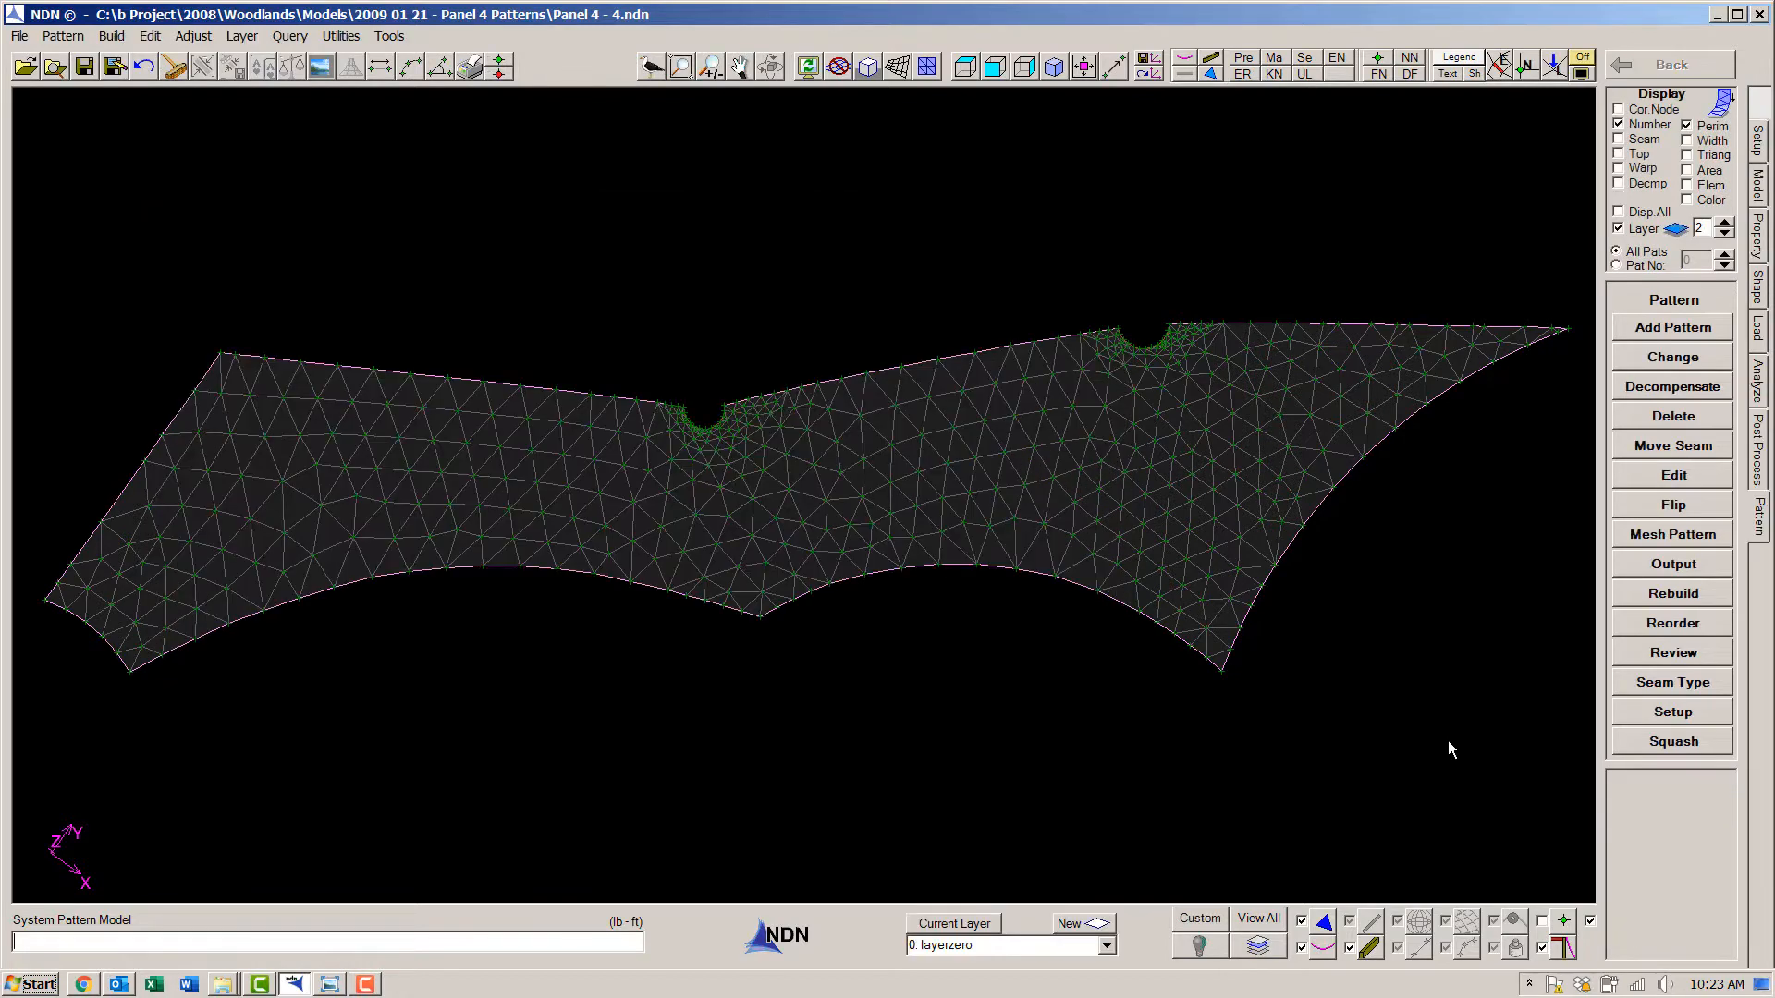
click(1690, 329)
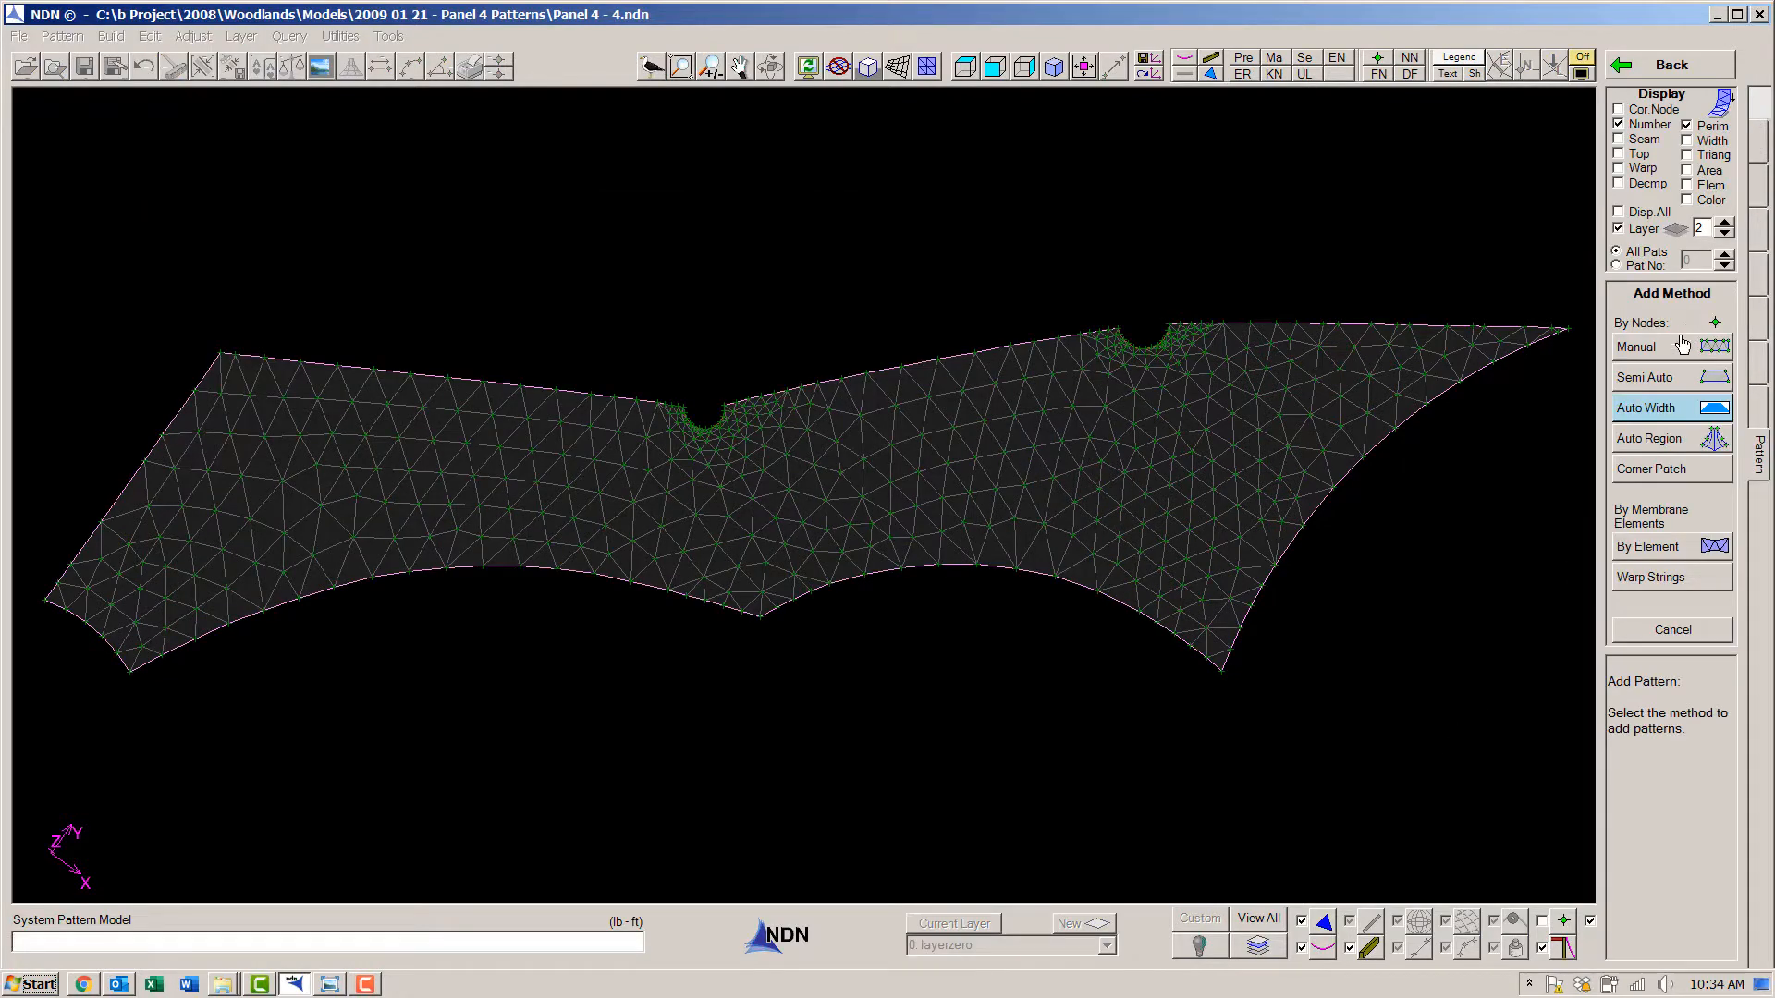
click(1669, 412)
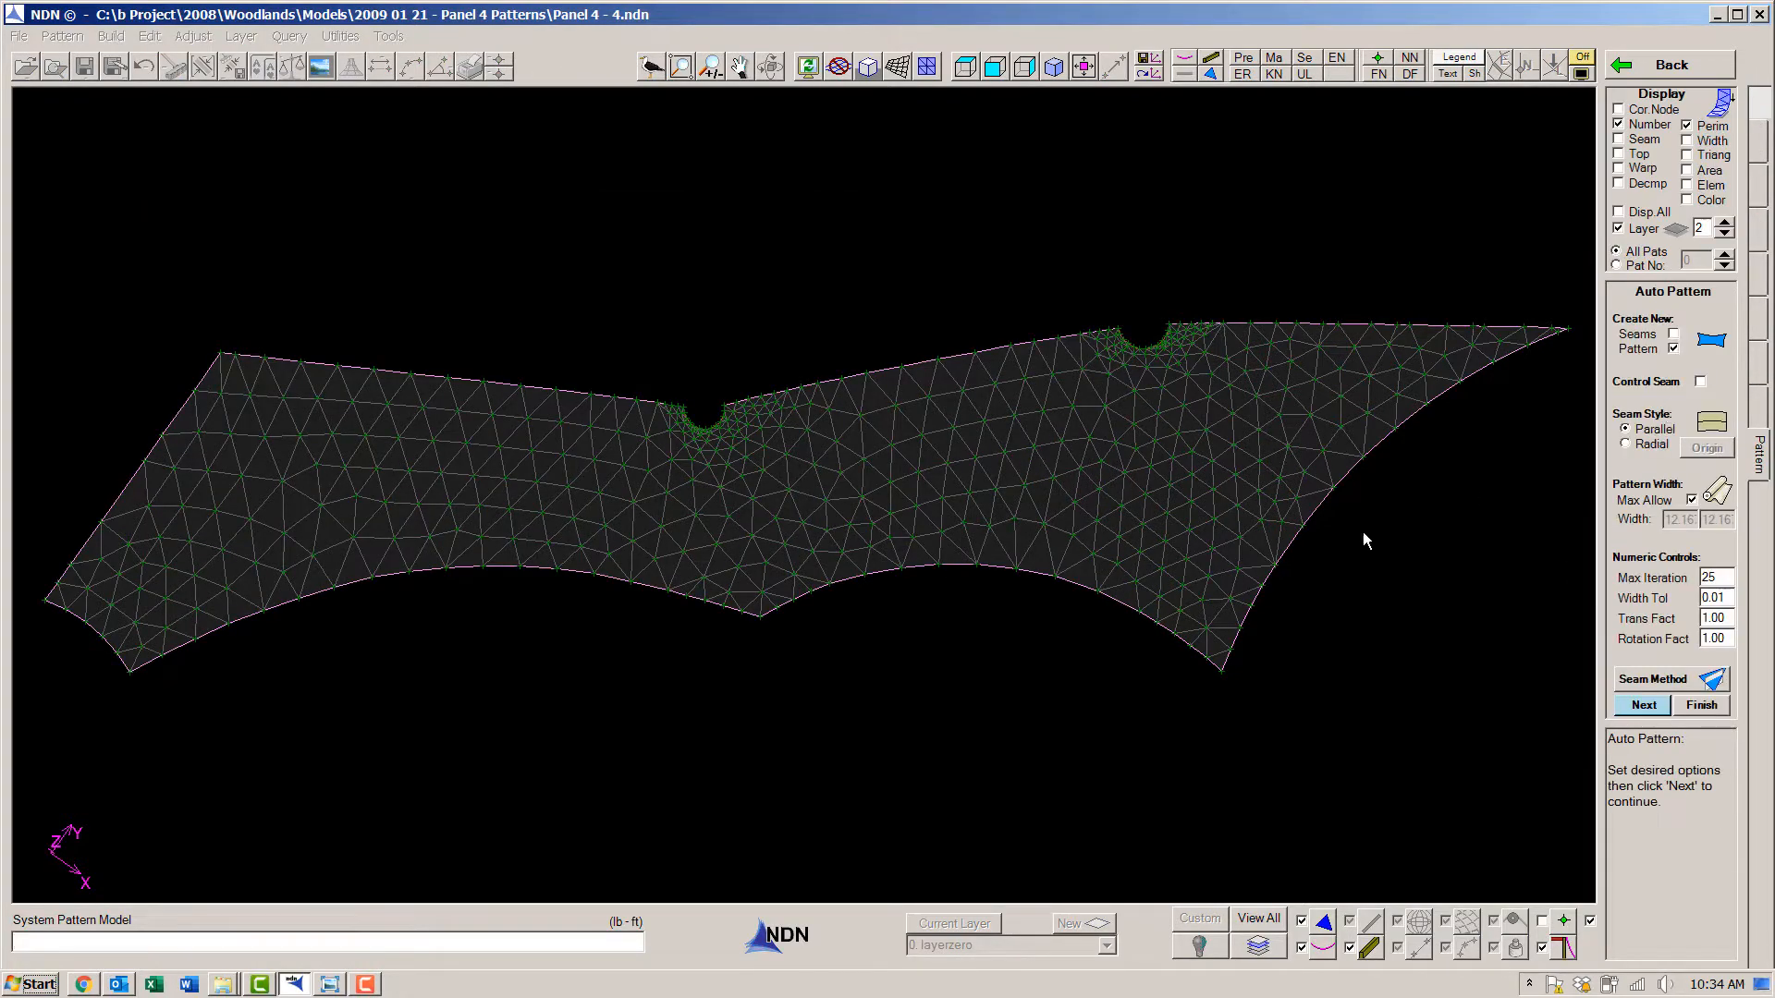
scroll(30, 618, up, 4)
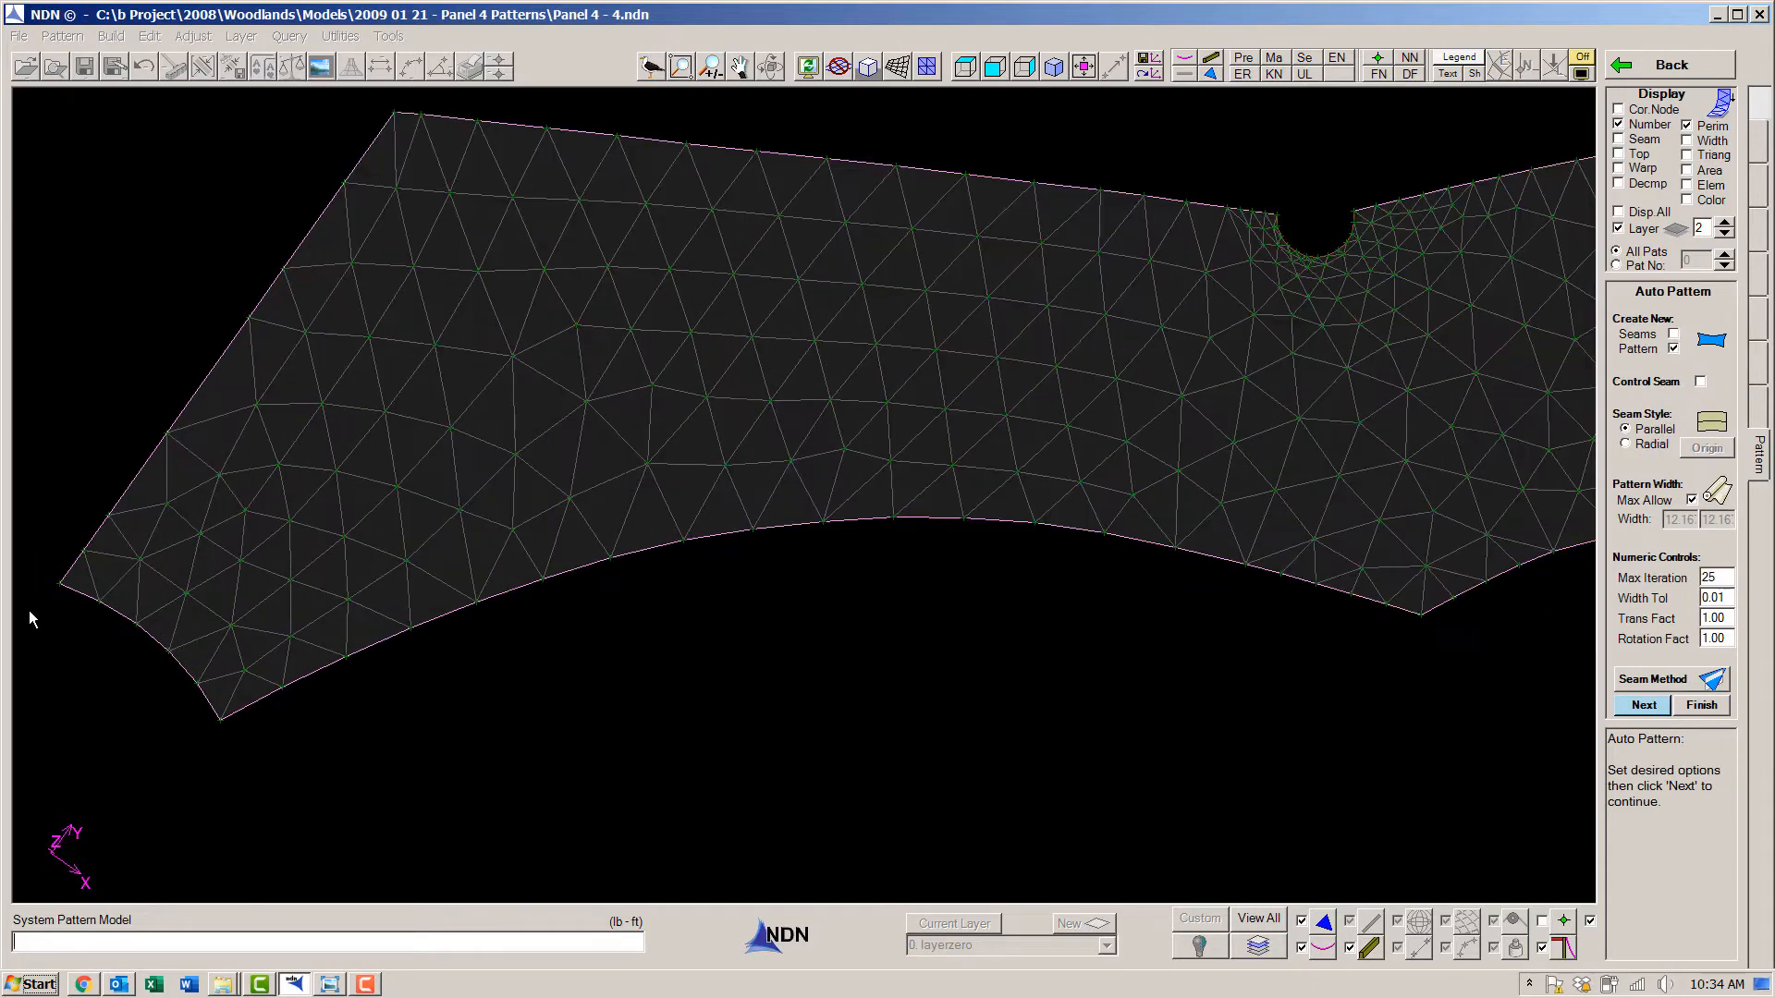
middle_drag(901, 360, 897, 401)
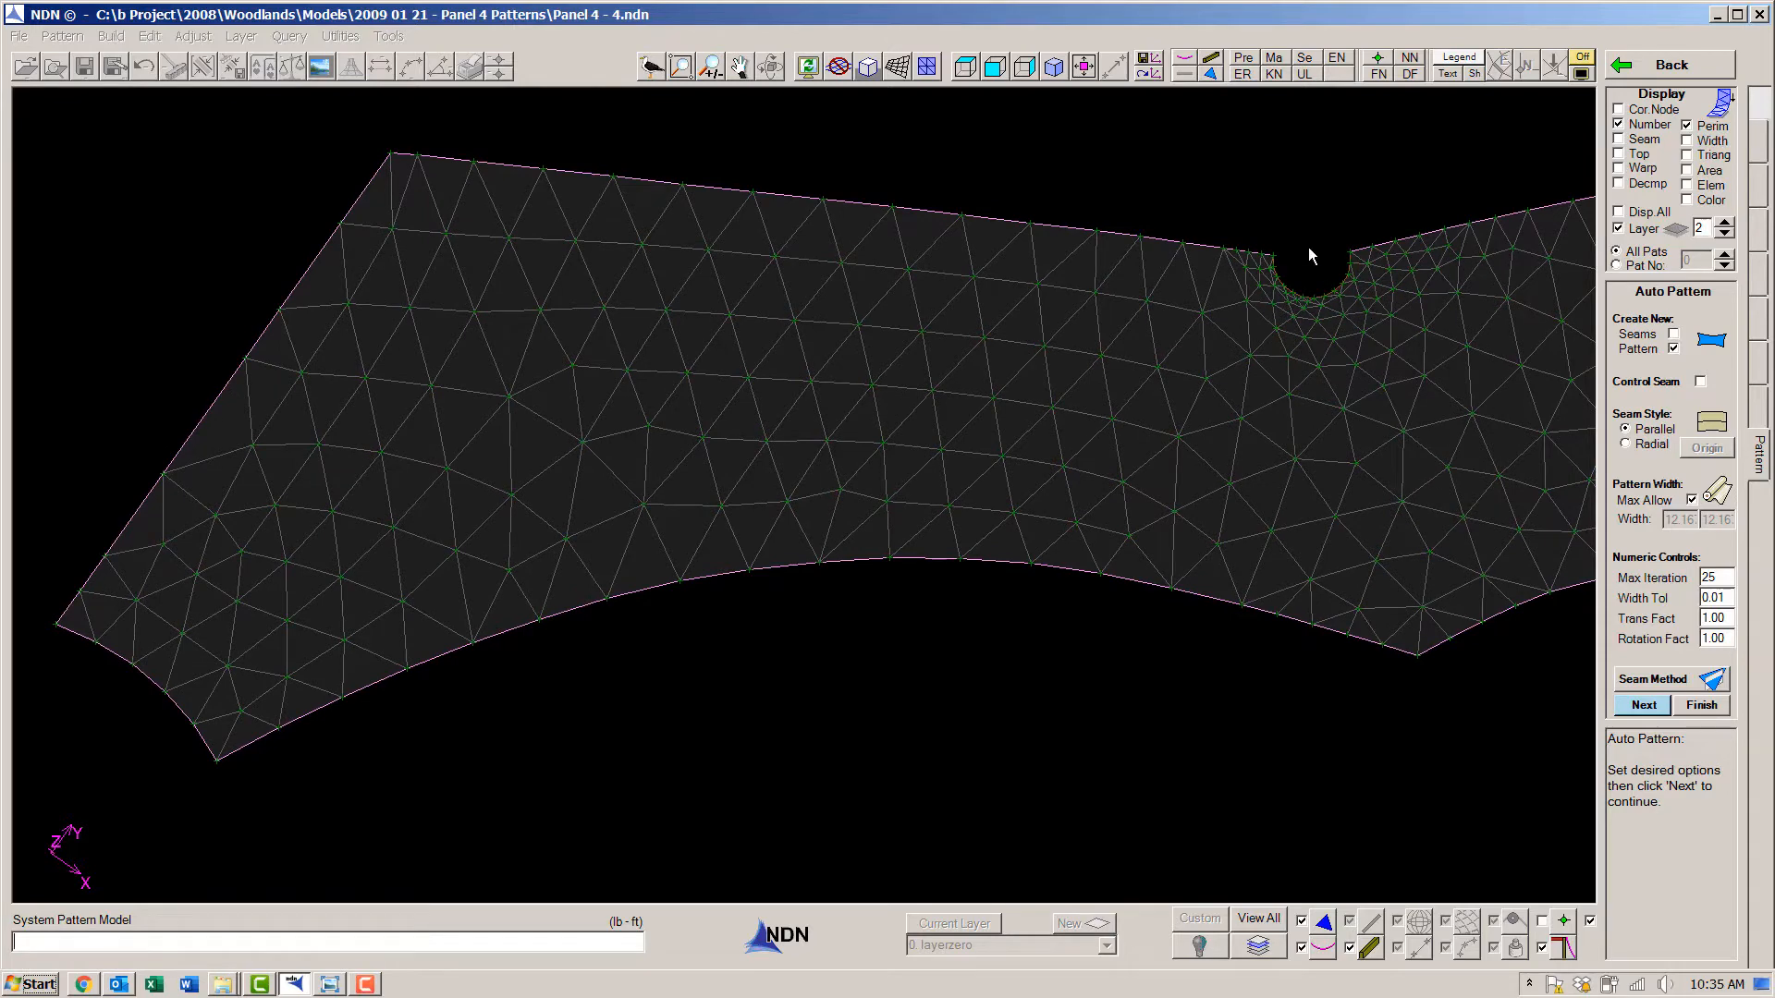
key(Return)
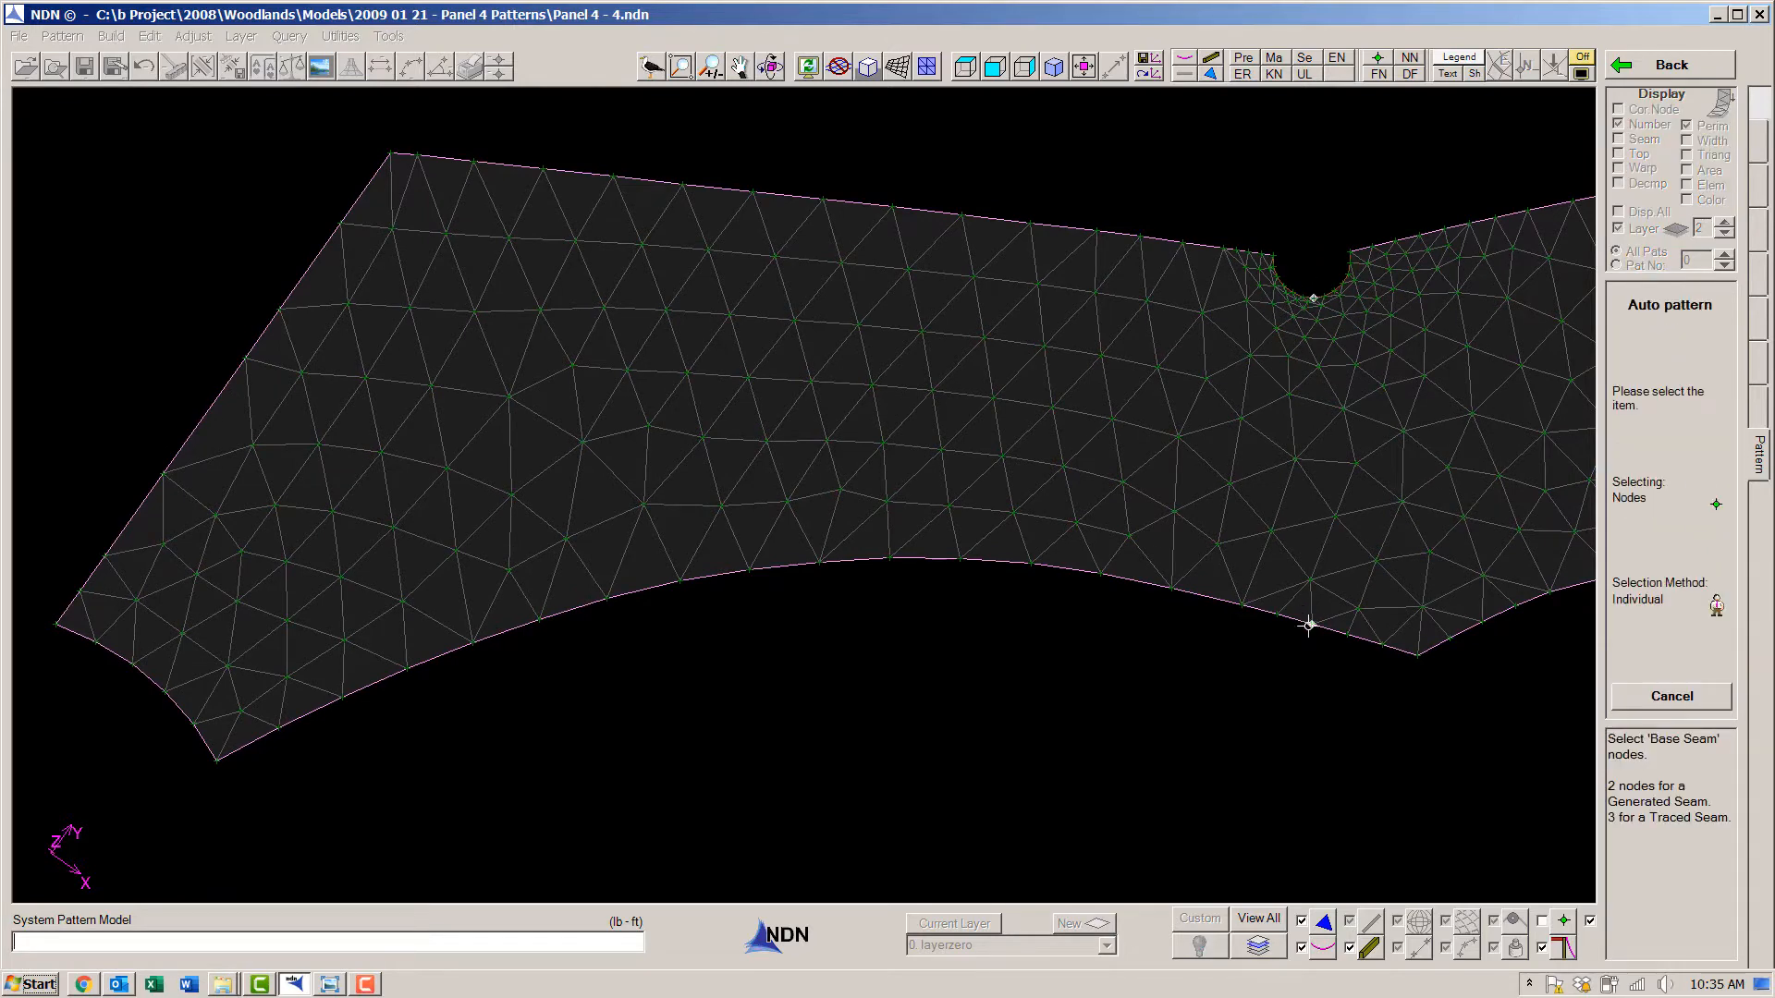
right_click(1306, 709)
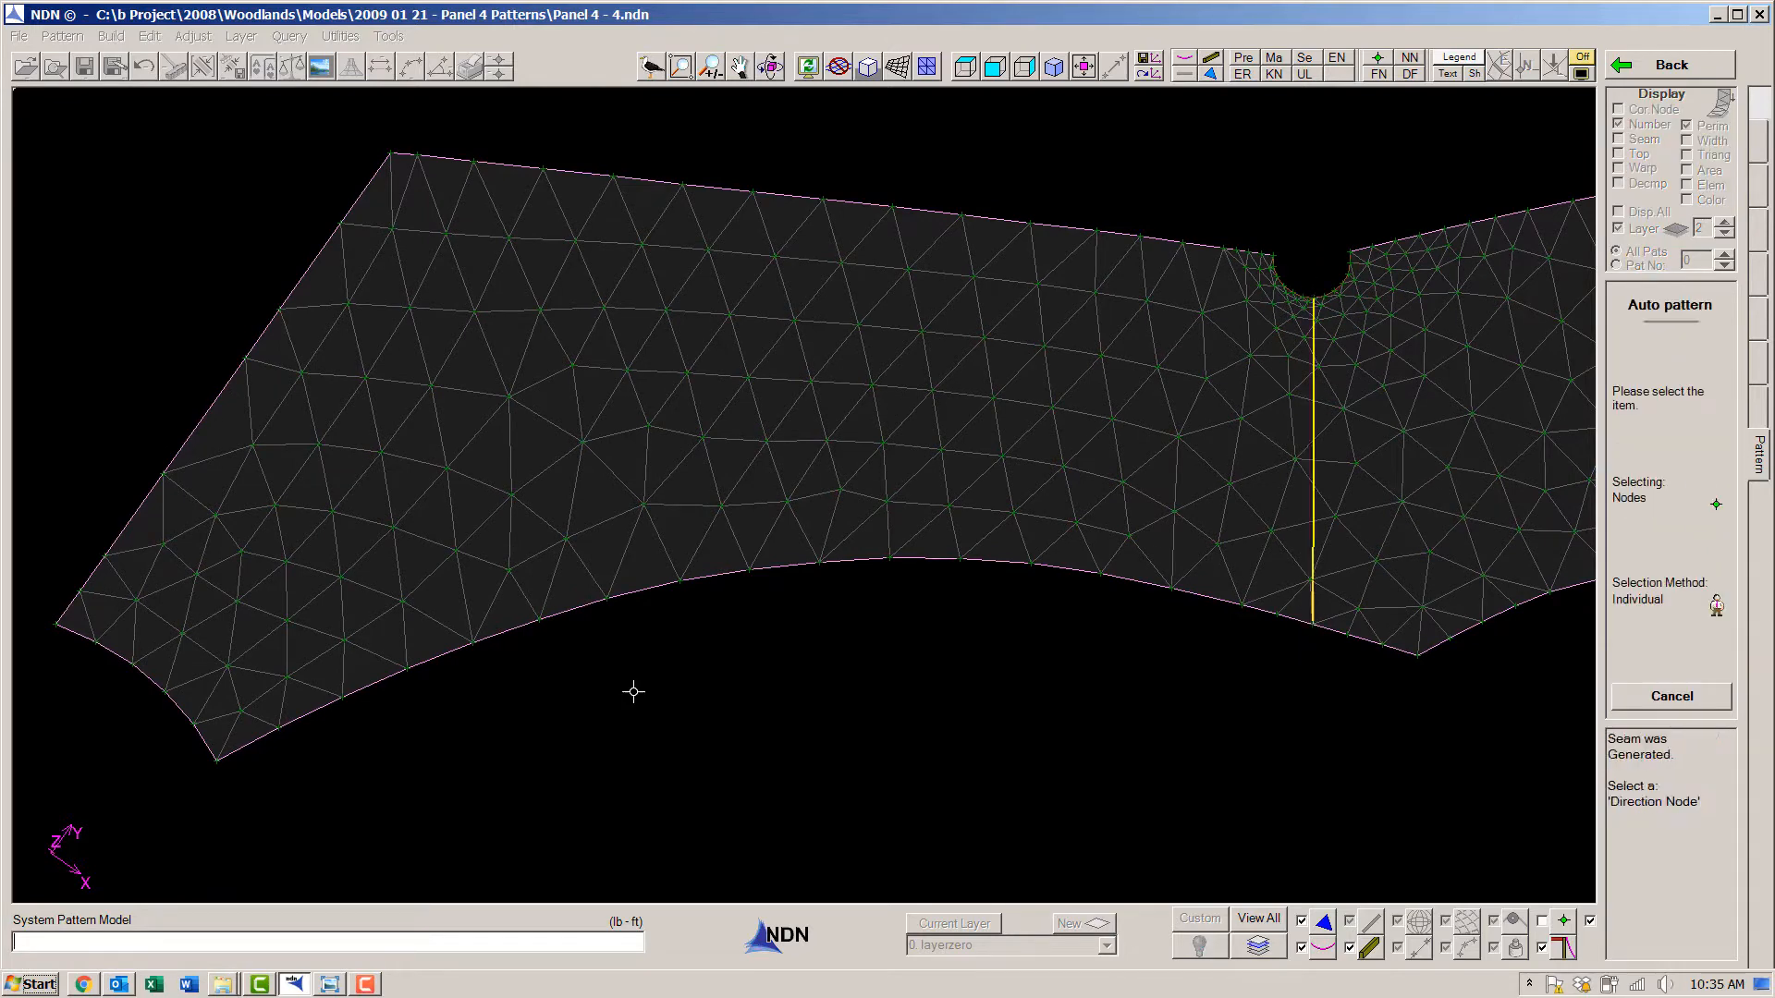
click(53, 630)
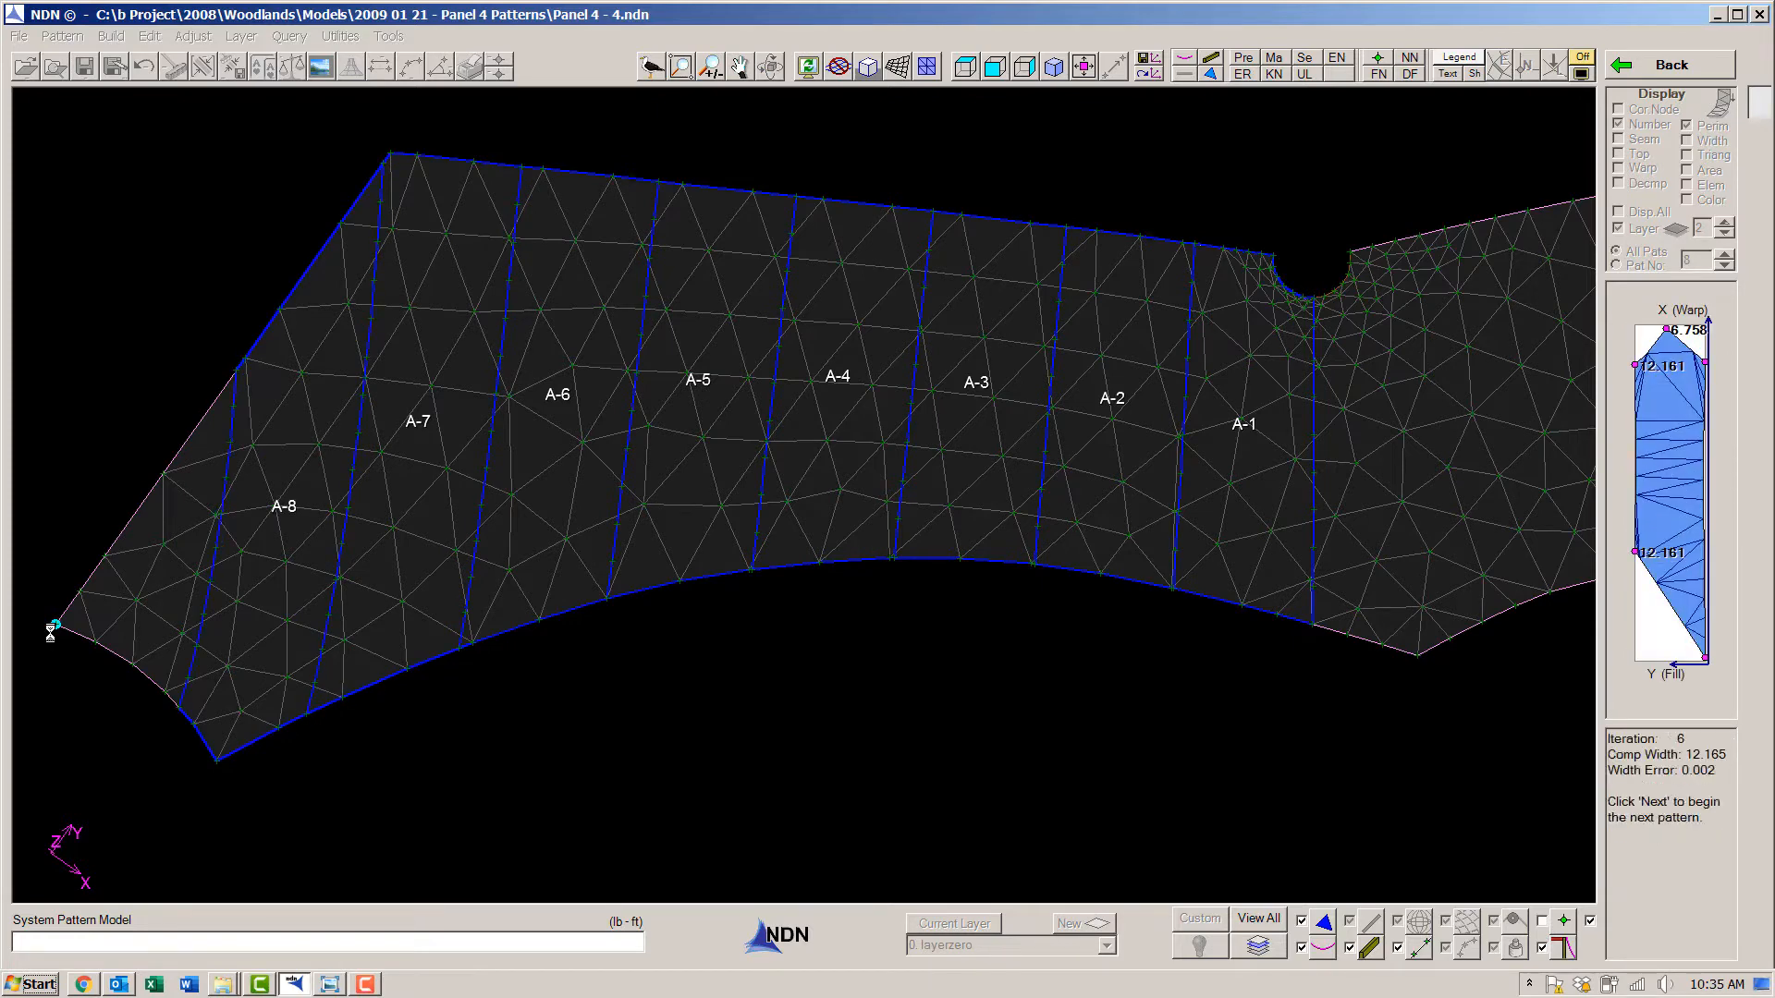
- Start Auto Width patterns on the other side of the A-1 notch seam, using the right tip of the panel as direction node
click(1152, 78)
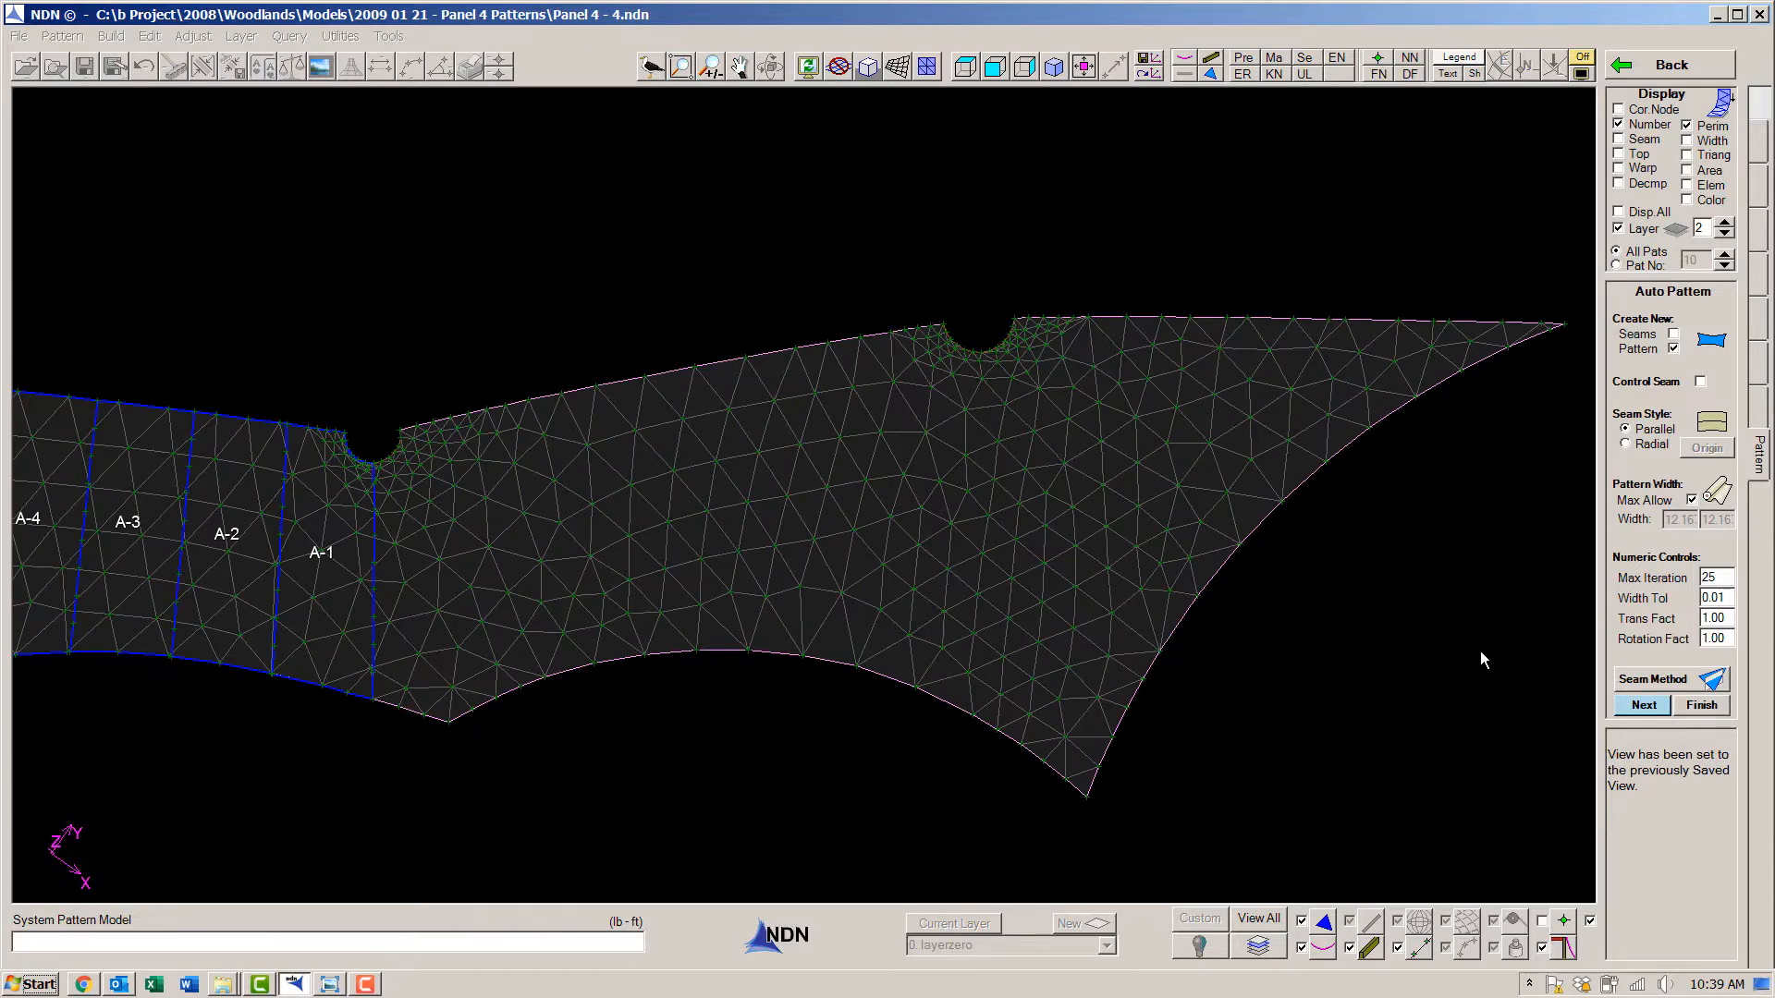
key(Return)
click(373, 462)
click(375, 714)
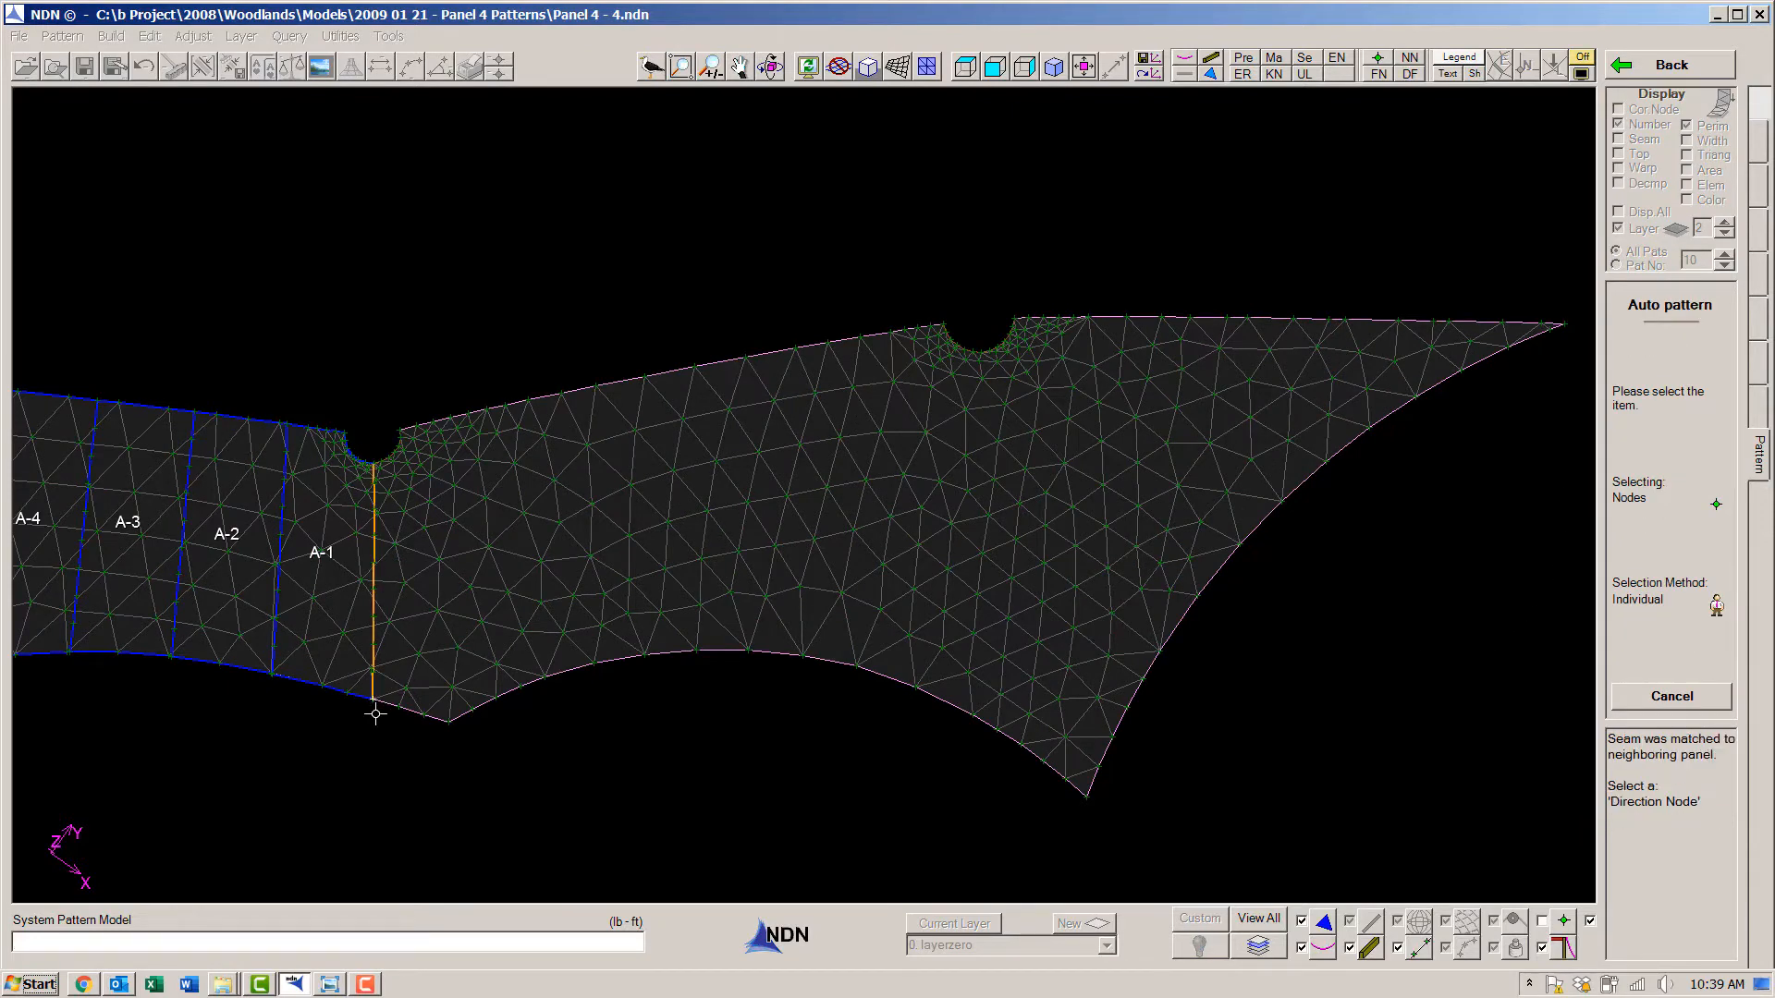
click(1561, 325)
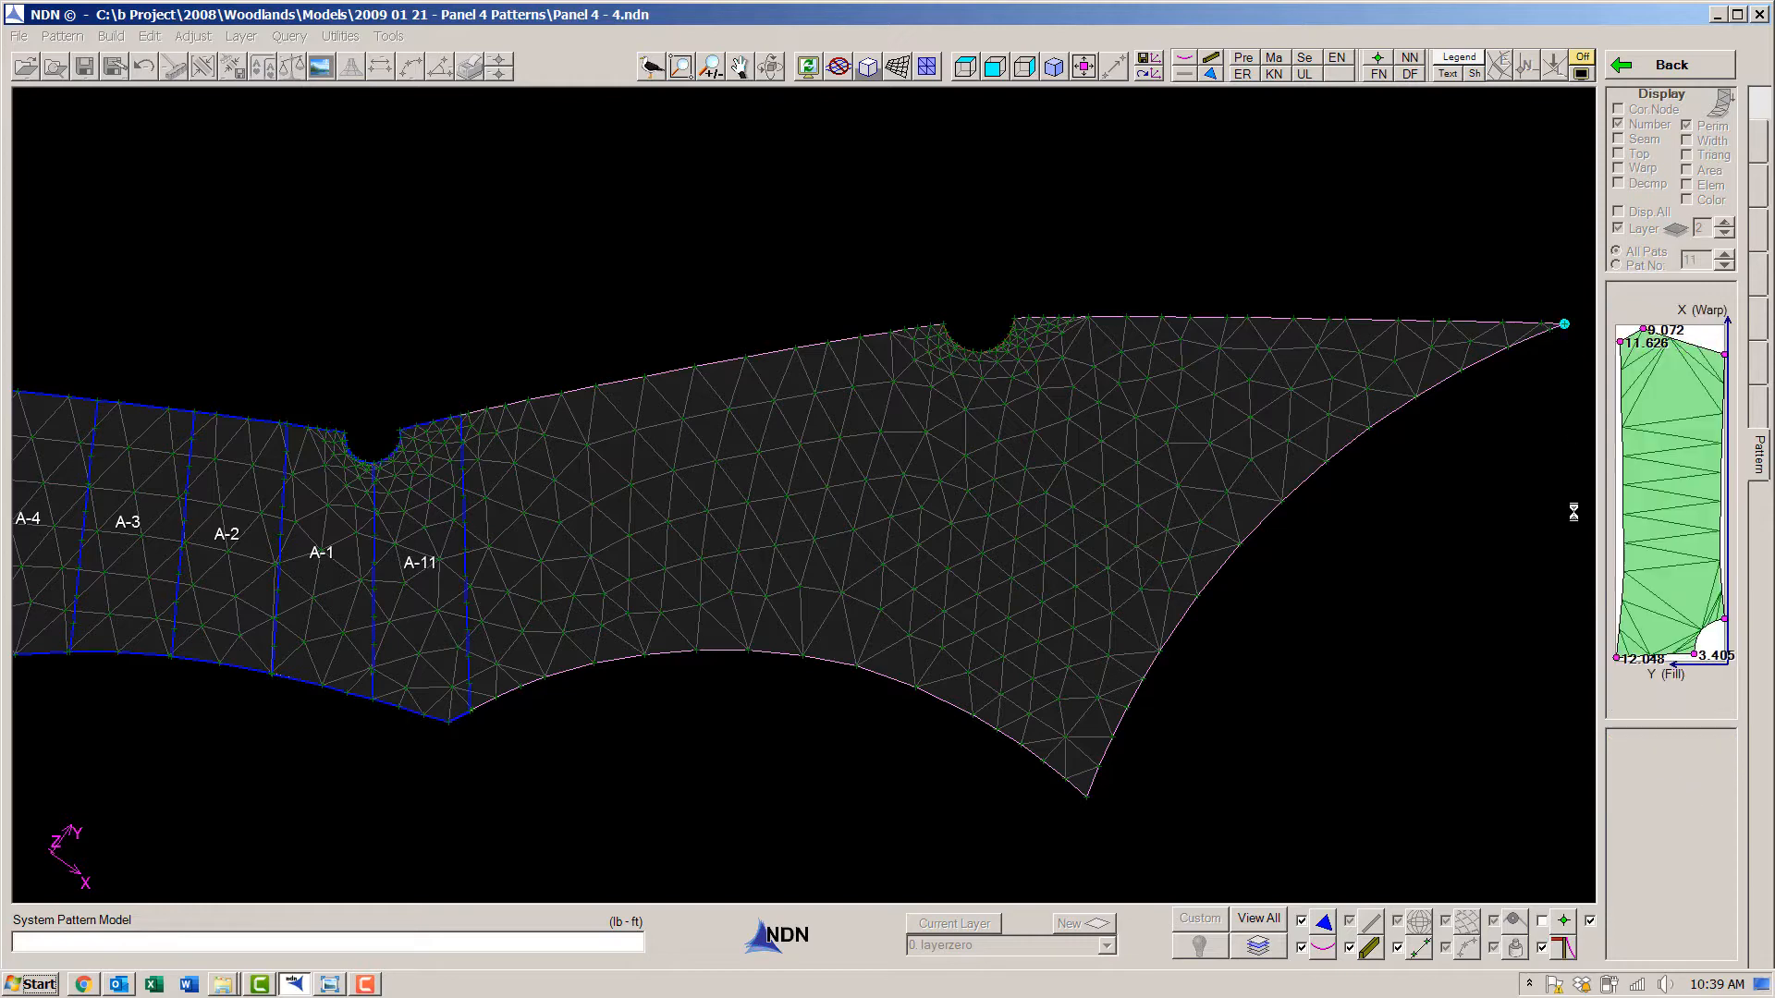
- Continue generating adjoining Auto Width patterns with the current direction node until they reach the panel's right tip
key(Return)
key(Return)
key(Return)
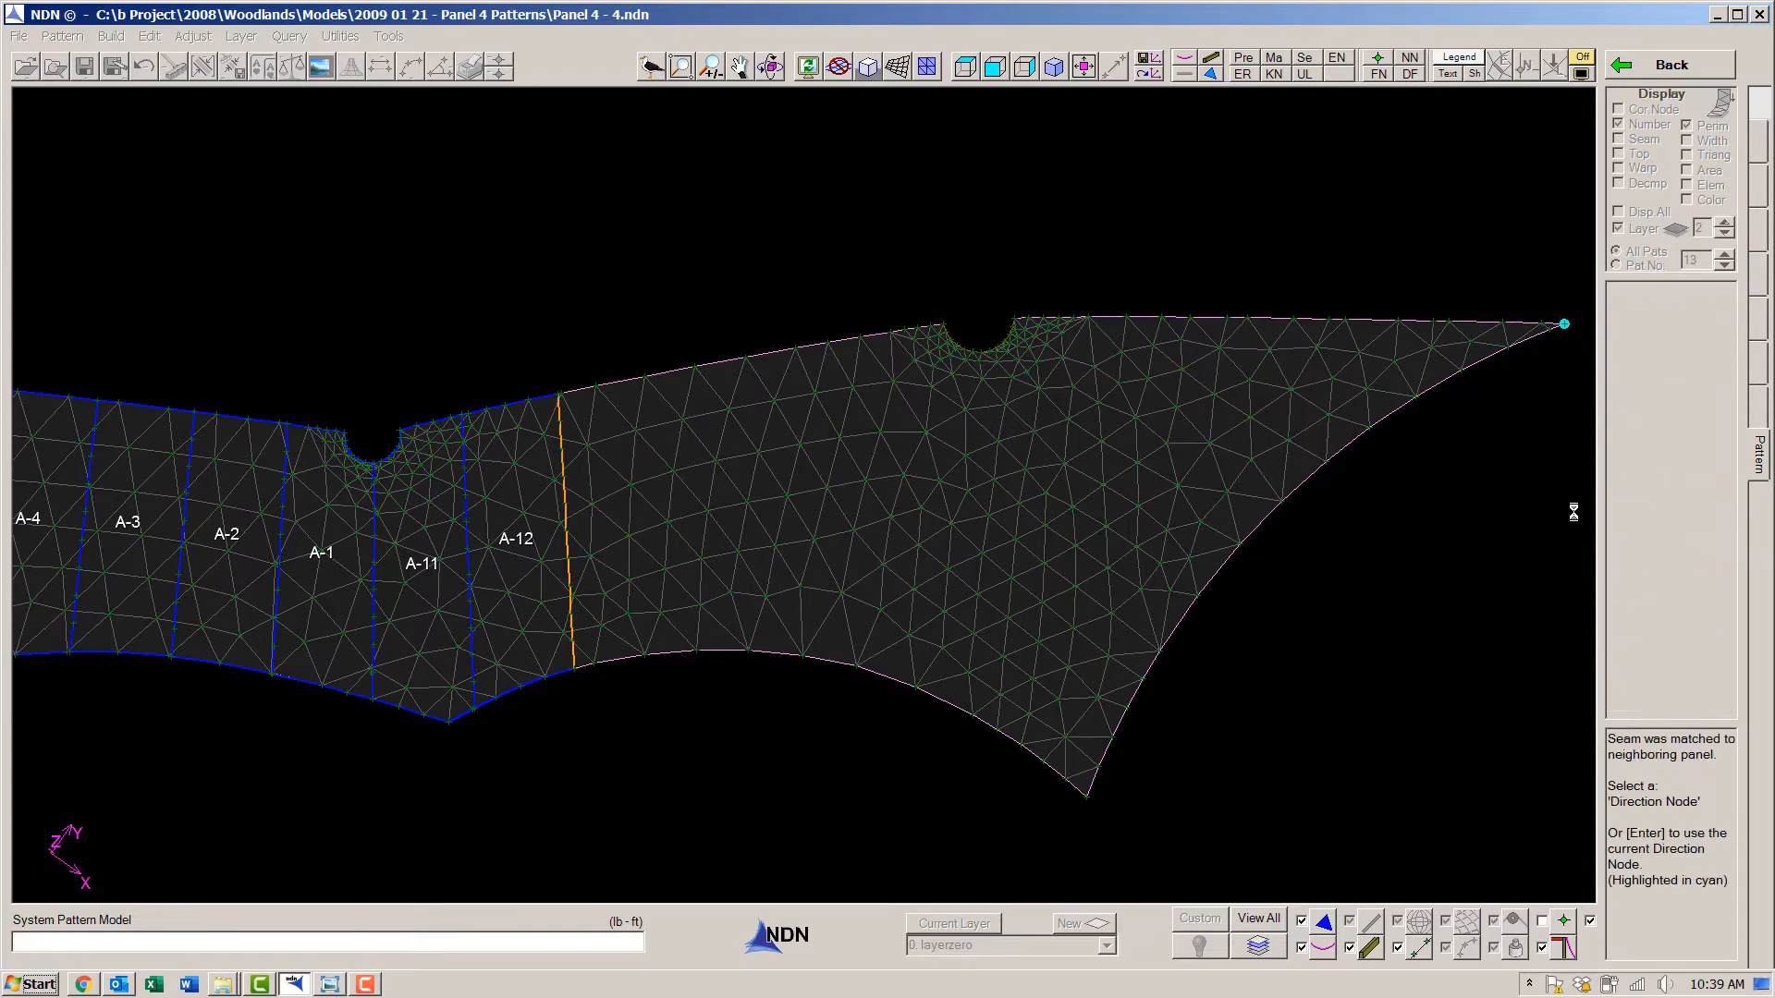
key(Return)
key(Return)
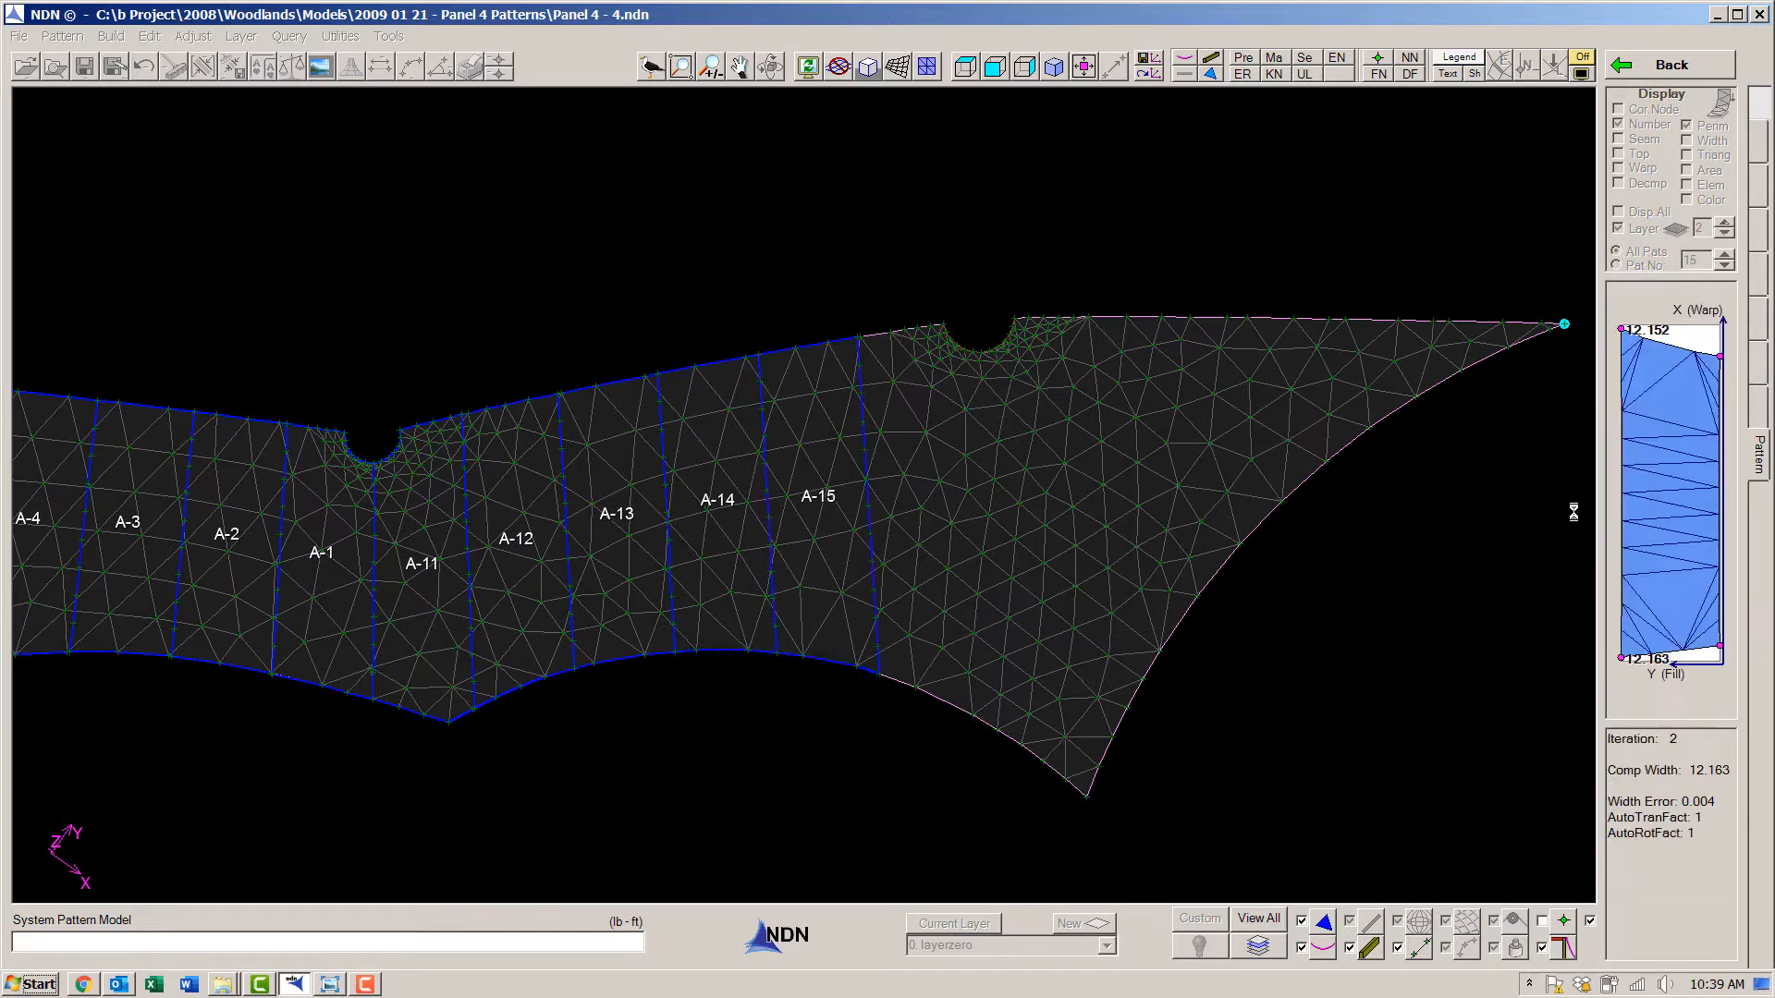
key(Return)
key(Return)
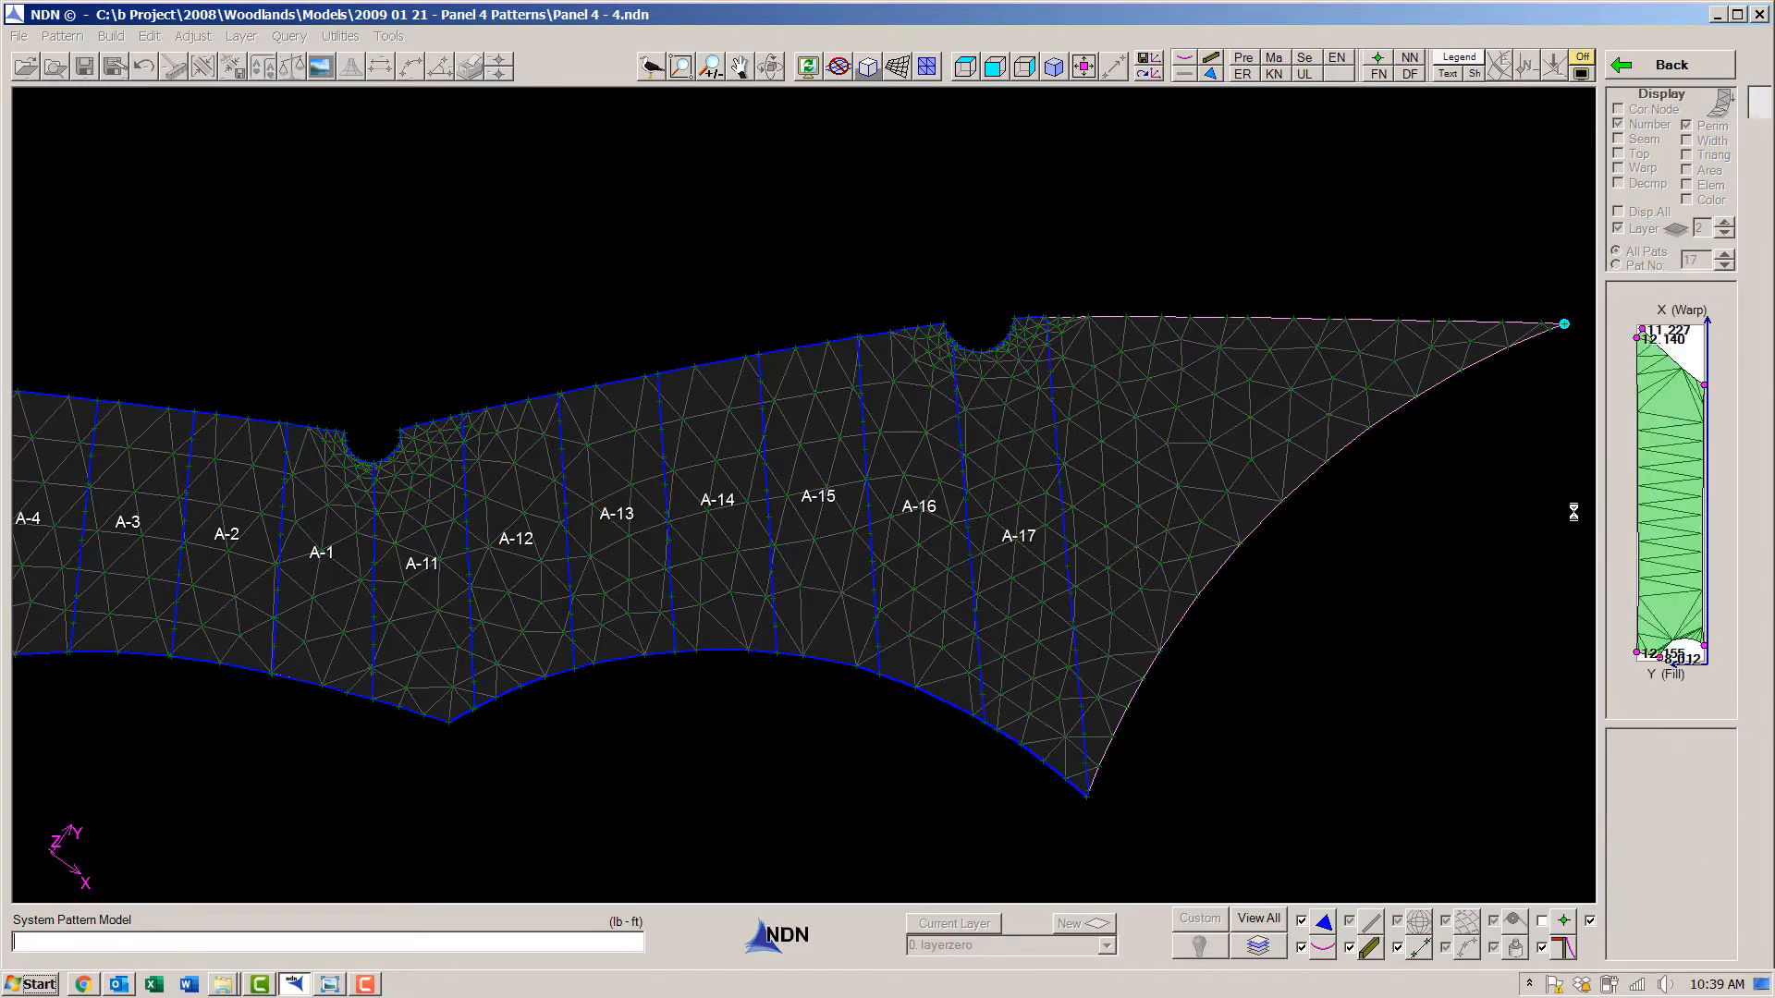
key(Return)
key(Return)
key(Return)
key(Return)
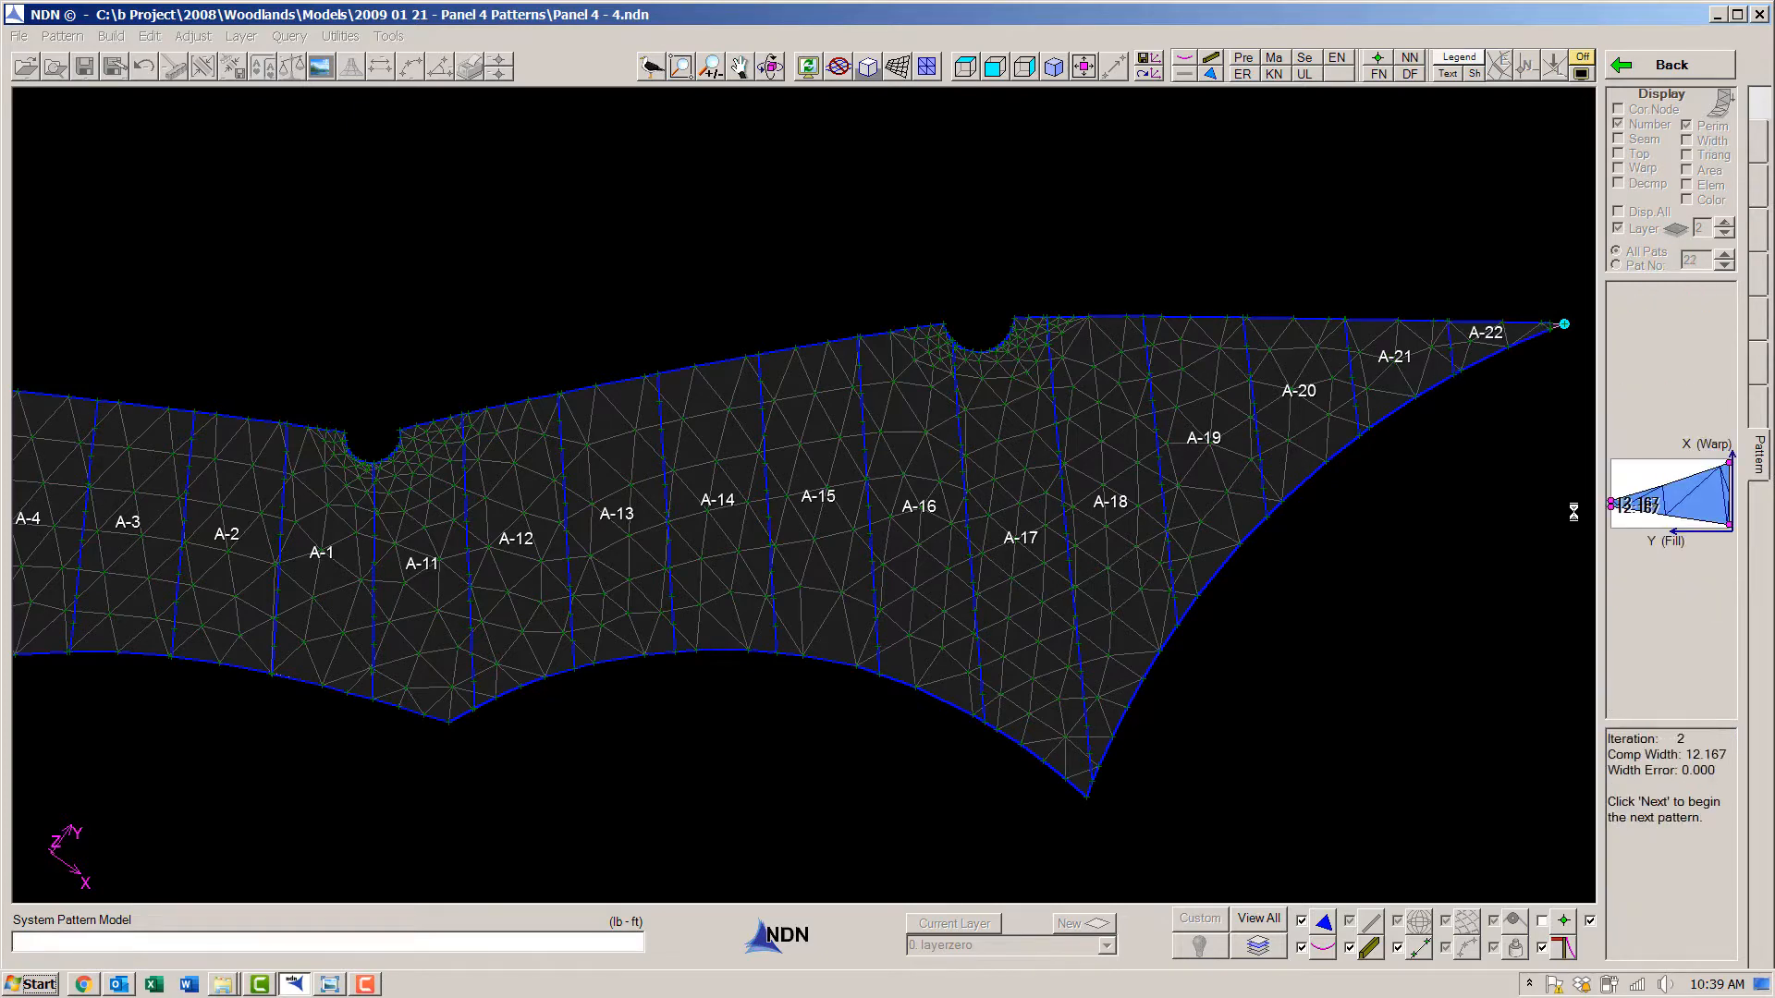
- Add a Semi Auto pattern traced along the membranes to cover the small gap at the left corner beside A-9
click(1149, 73)
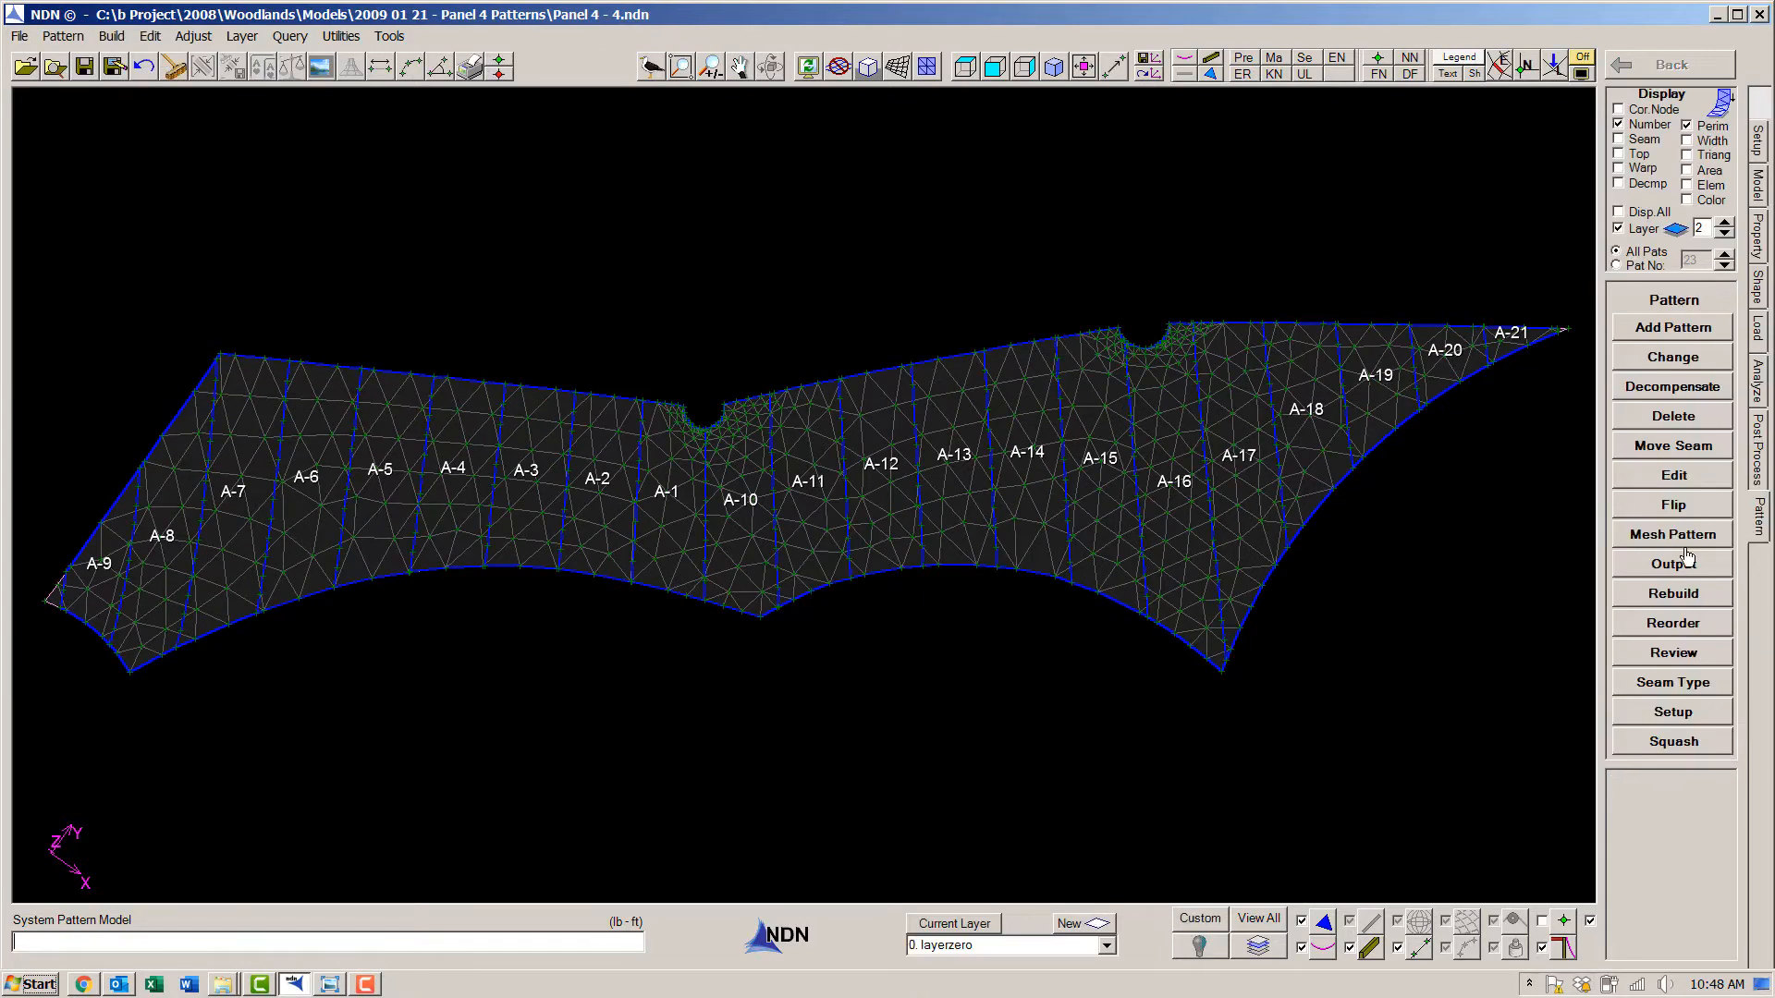
click(1648, 334)
click(1664, 381)
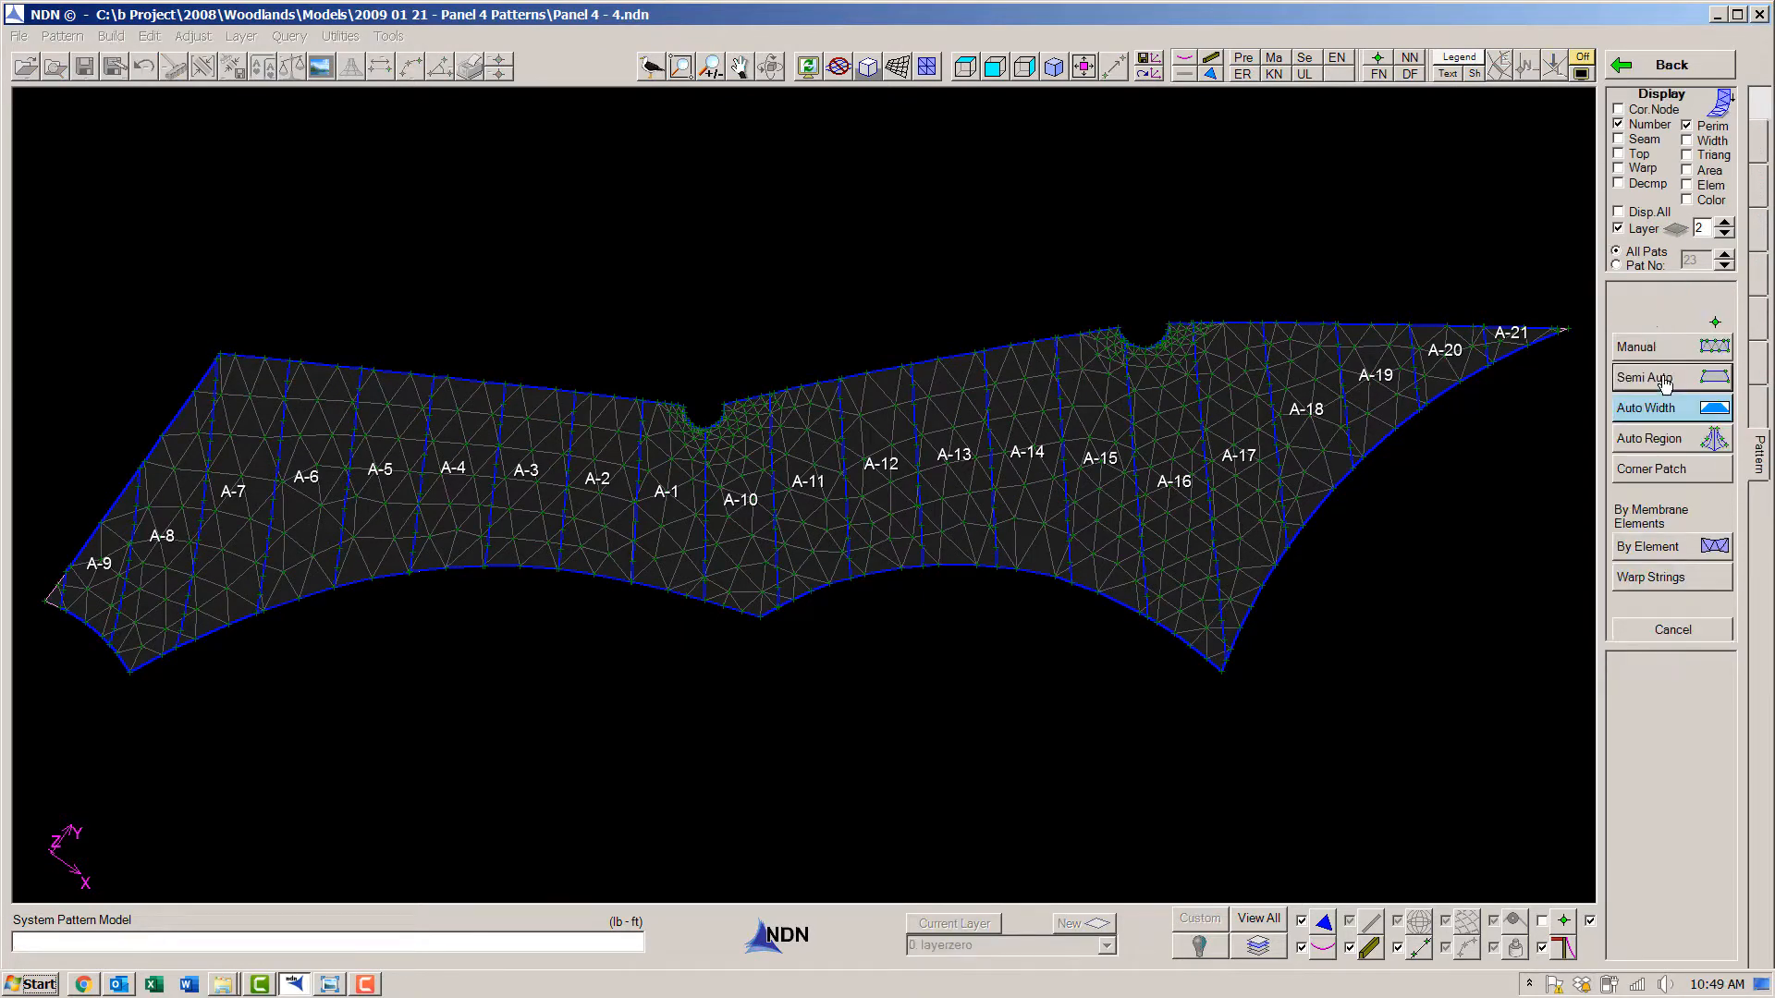
scroll(35, 609, up, 7)
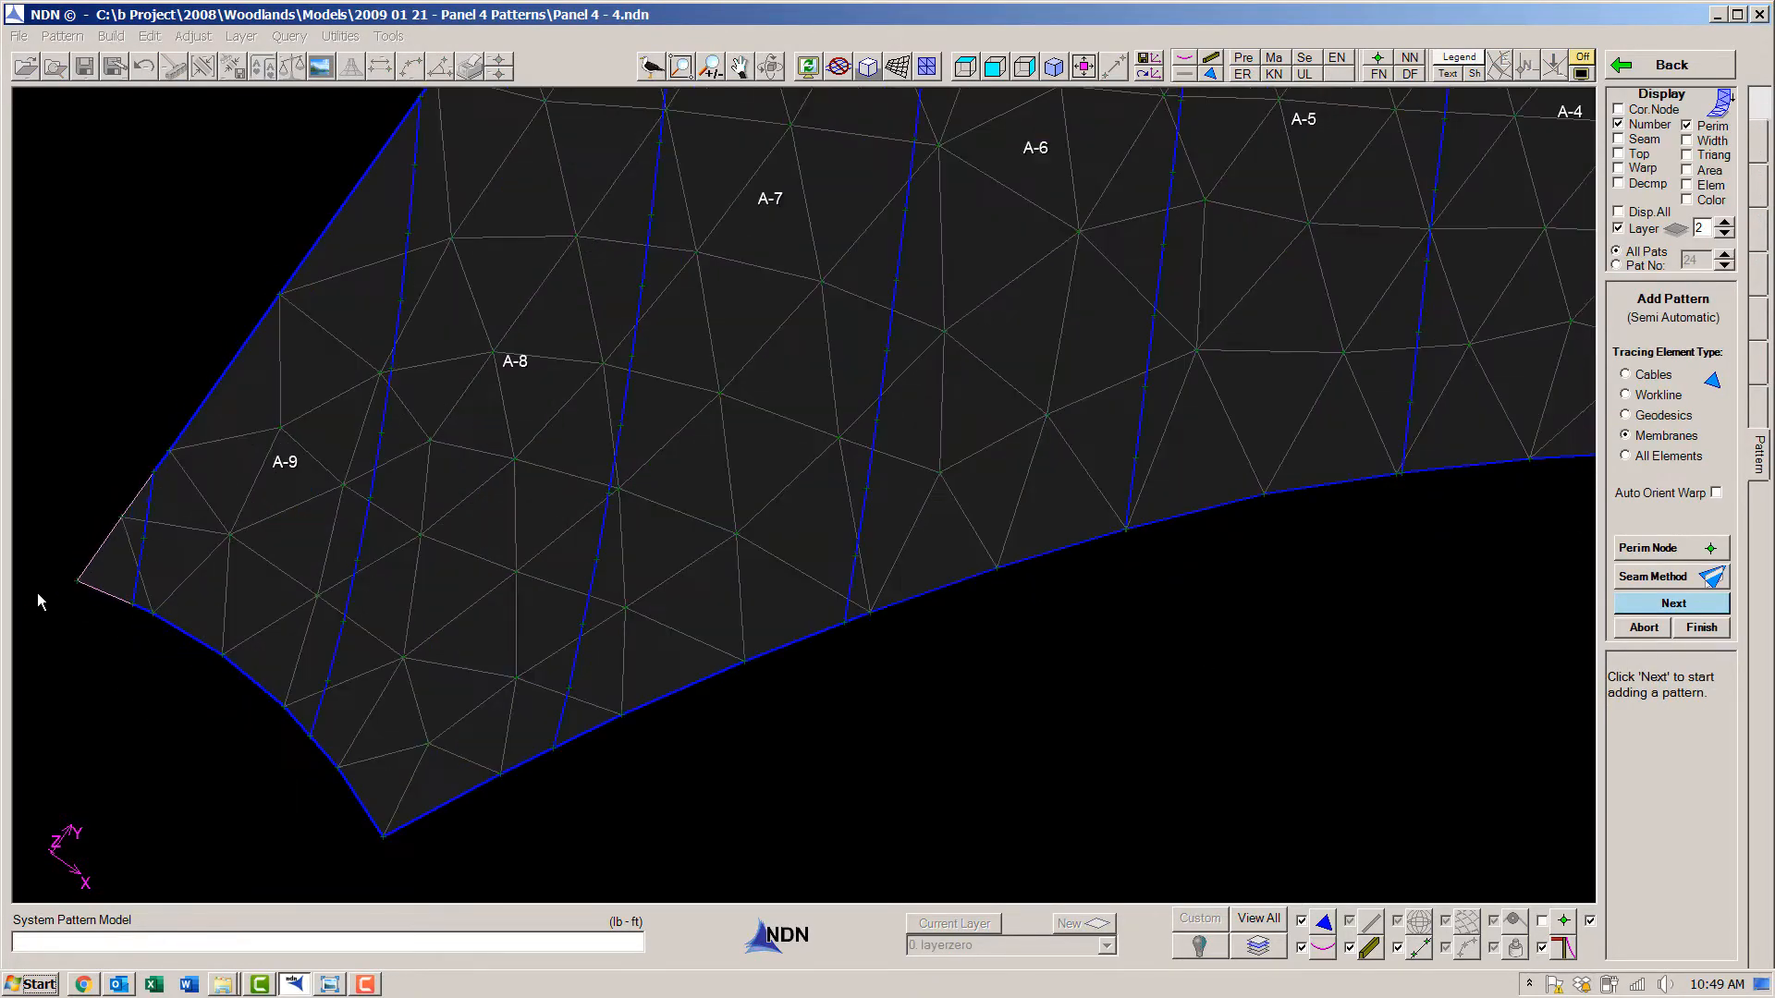
key(Return)
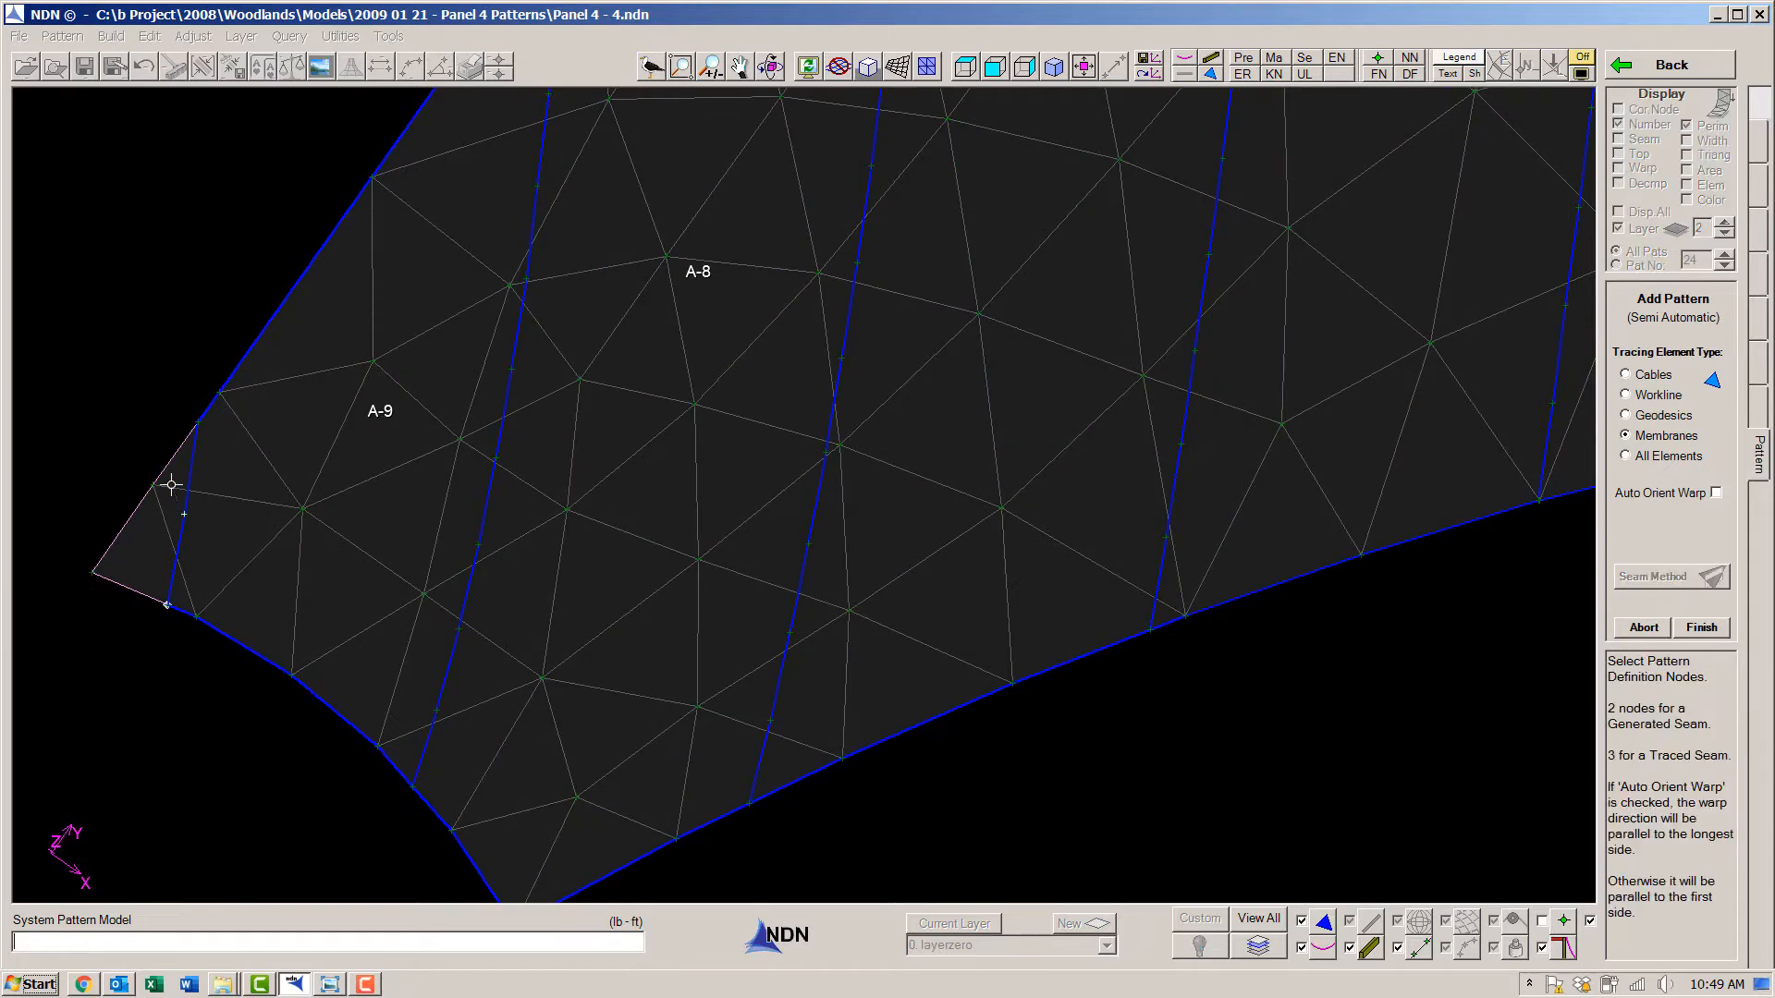
click(199, 423)
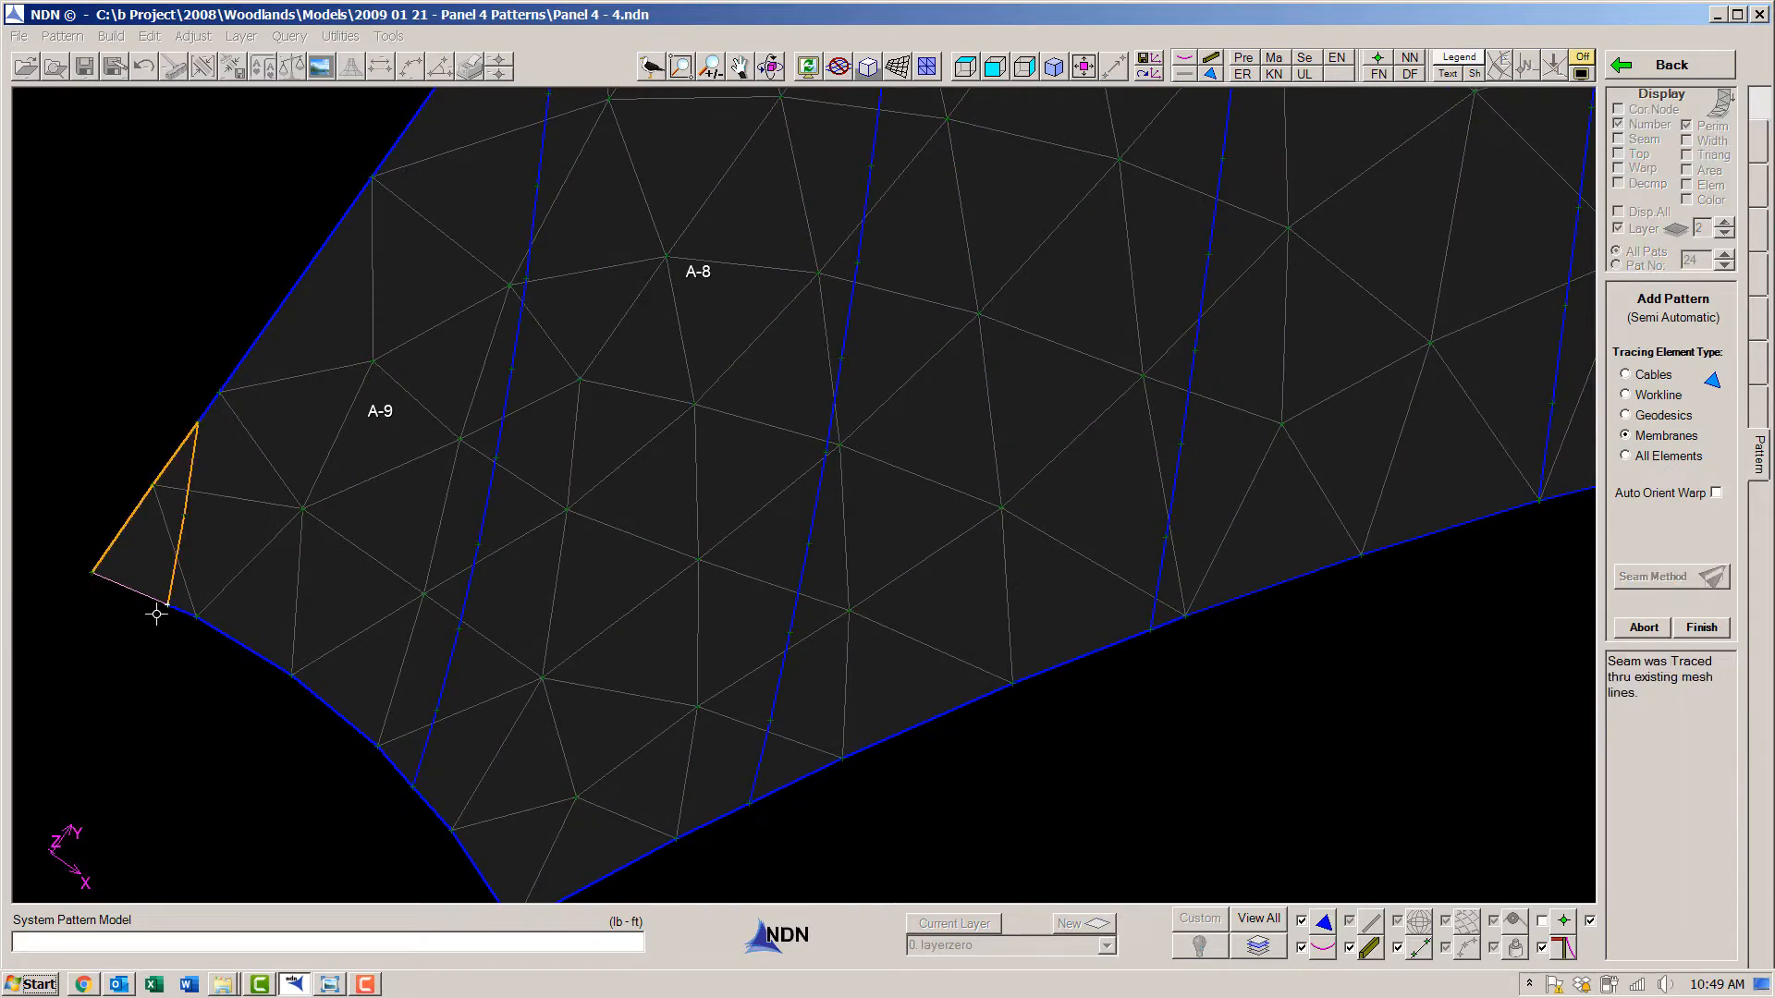
click(156, 614)
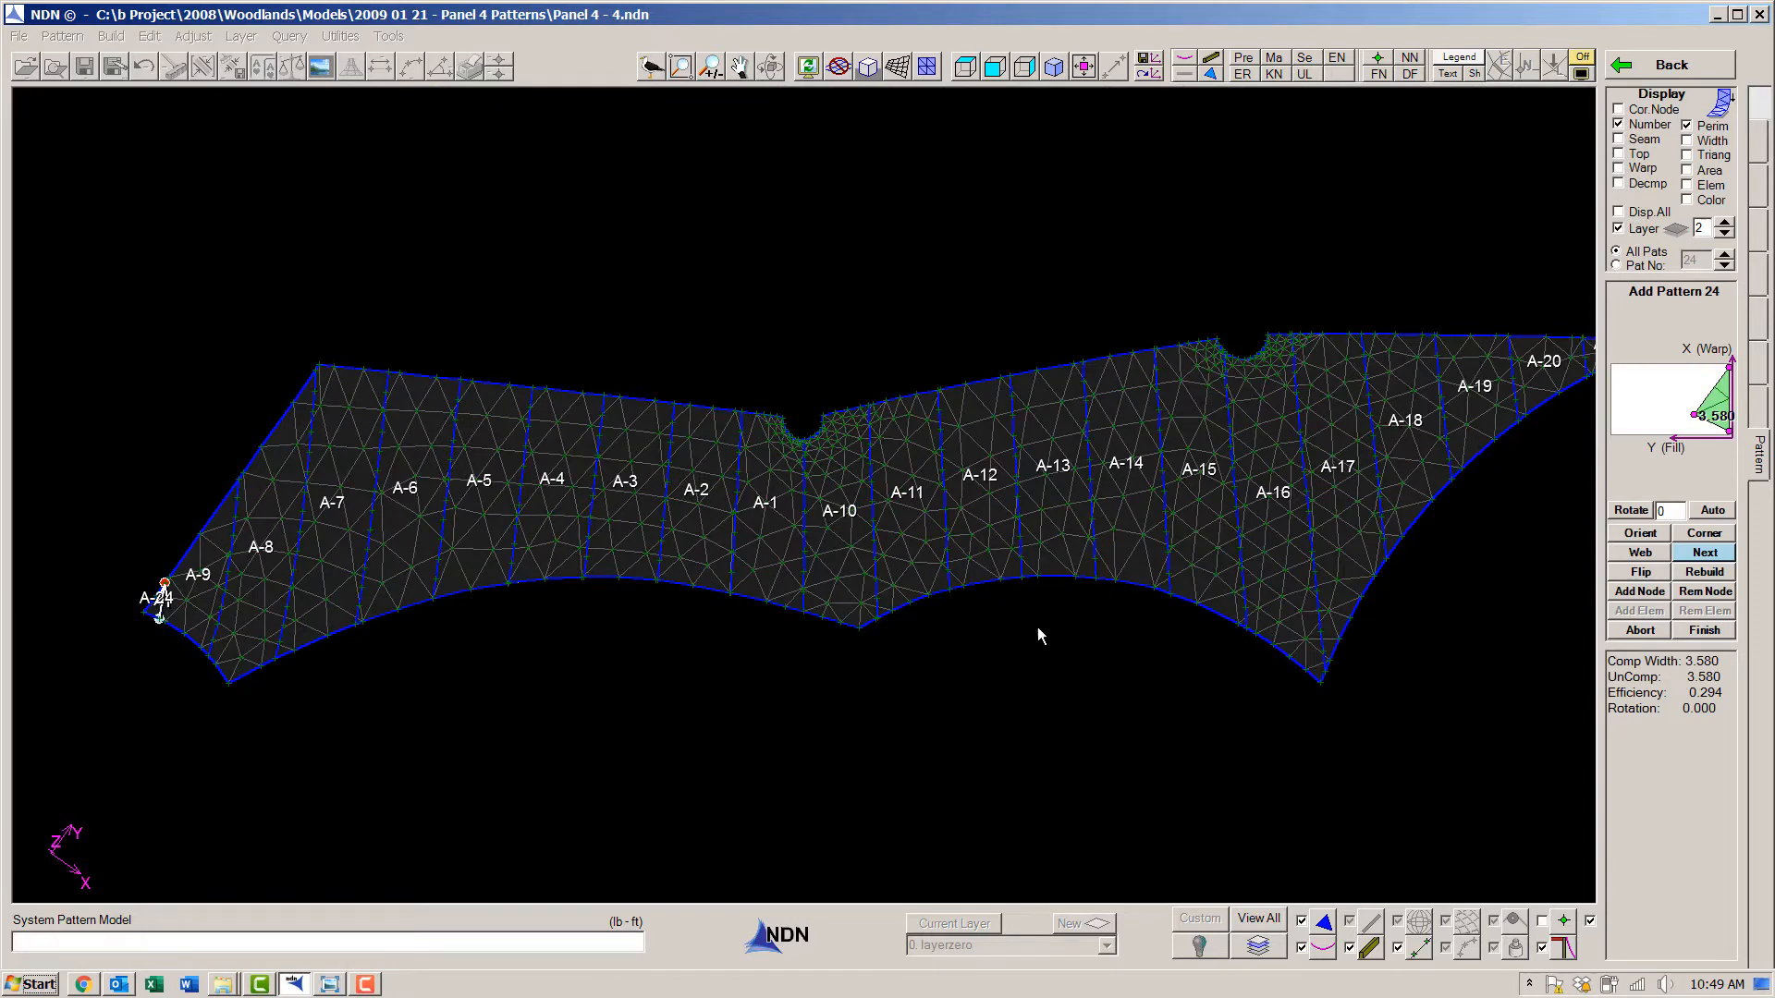
click(1702, 631)
click(1694, 625)
key(Return)
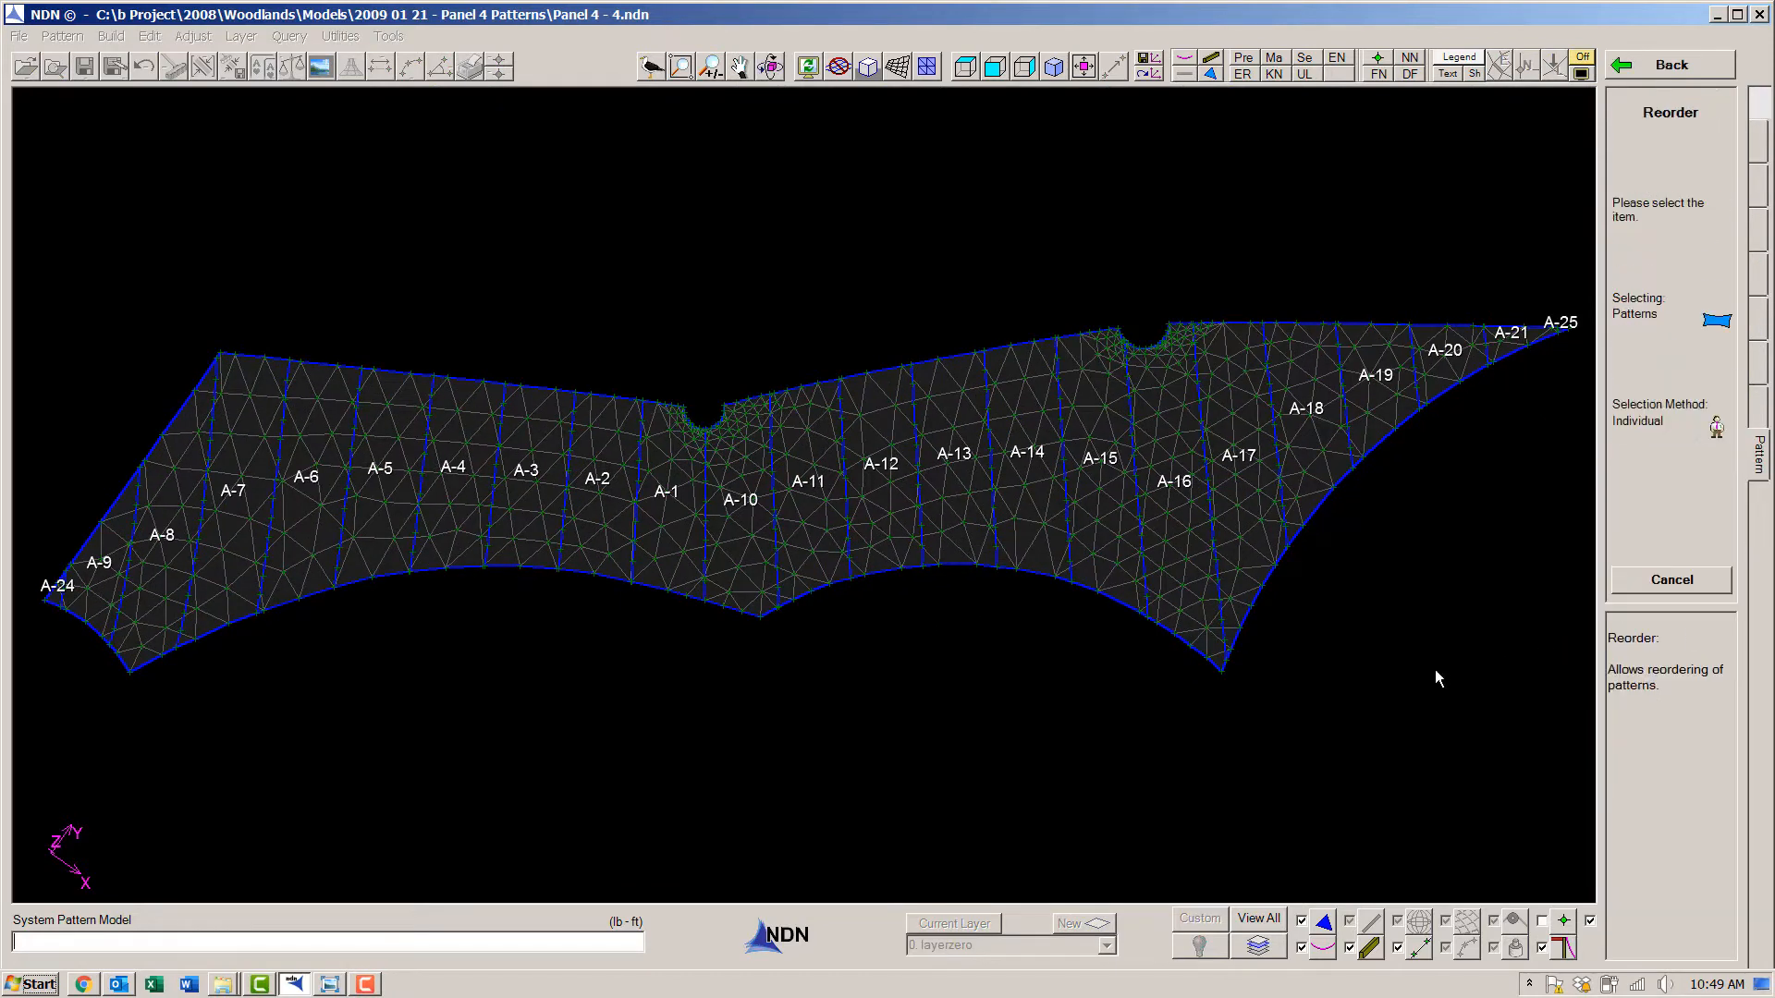
- Reorder the patterns from left to right, starting with A-24, A-9, A-8, A-7 and A-6
click(56, 596)
click(95, 576)
click(159, 555)
click(242, 524)
click(313, 483)
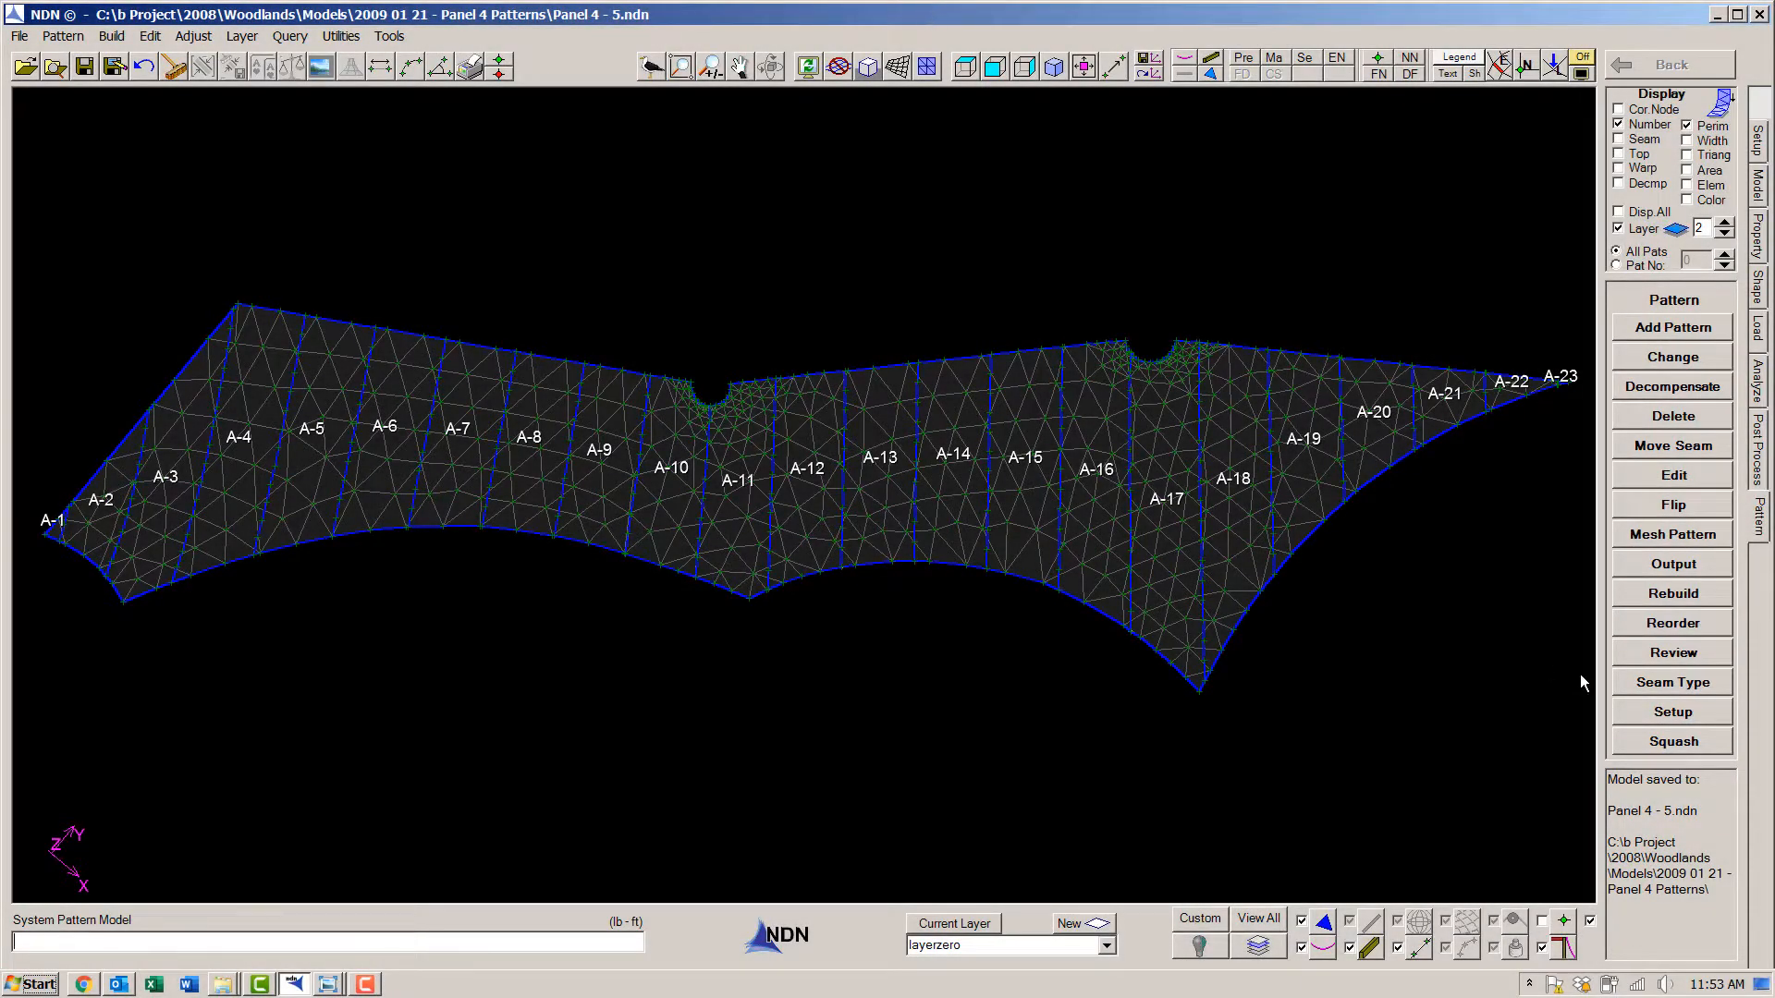
- Review the exploded patterns, checking corner nodes, warp direction and the triangulation around the notch between A-10 and A-11
click(1655, 657)
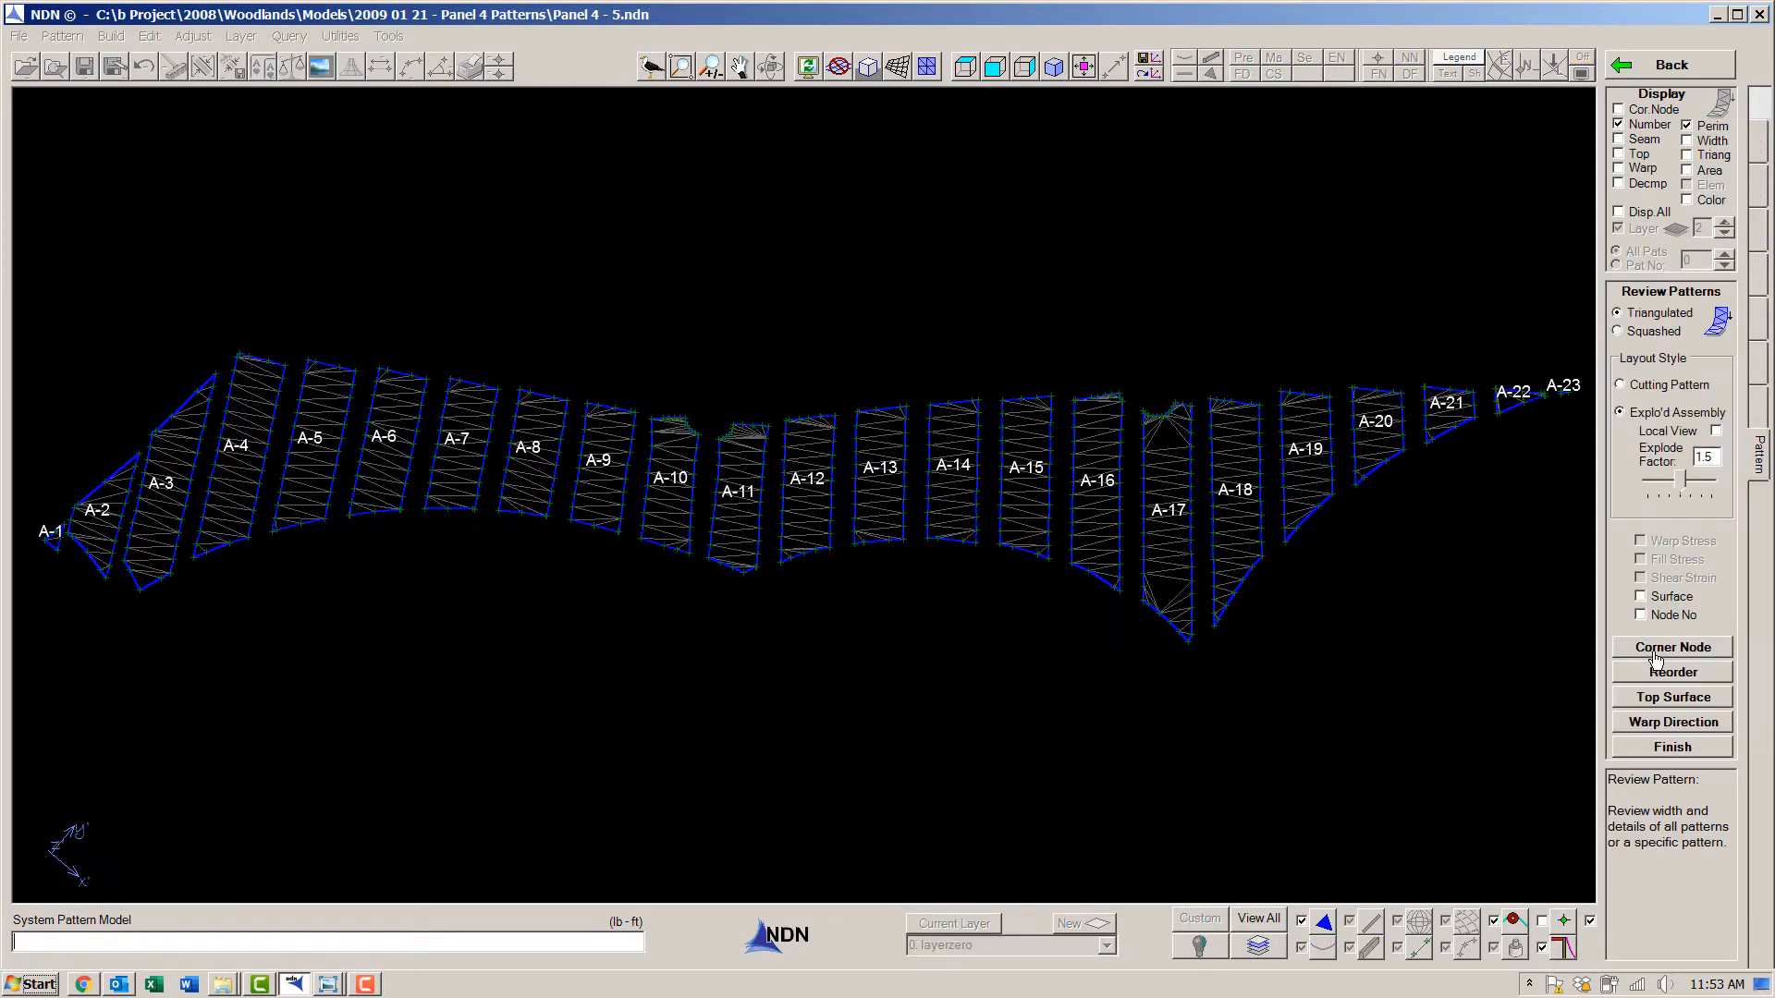
click(1619, 109)
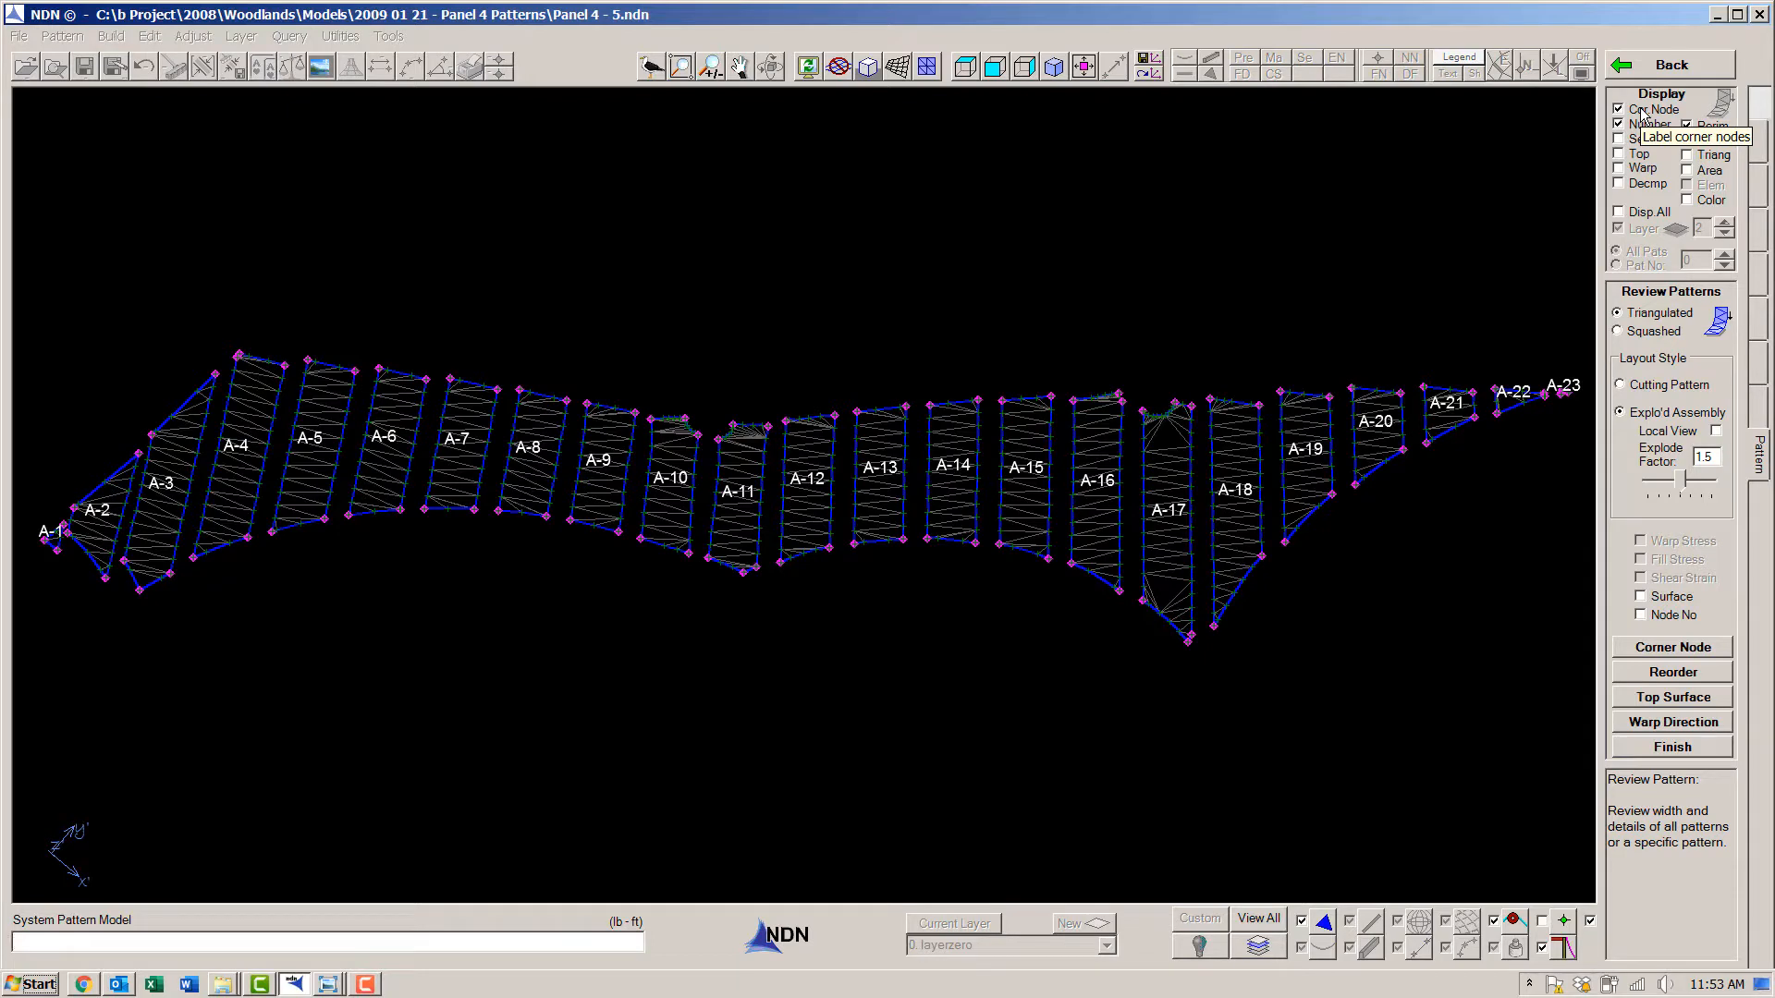
click(1642, 112)
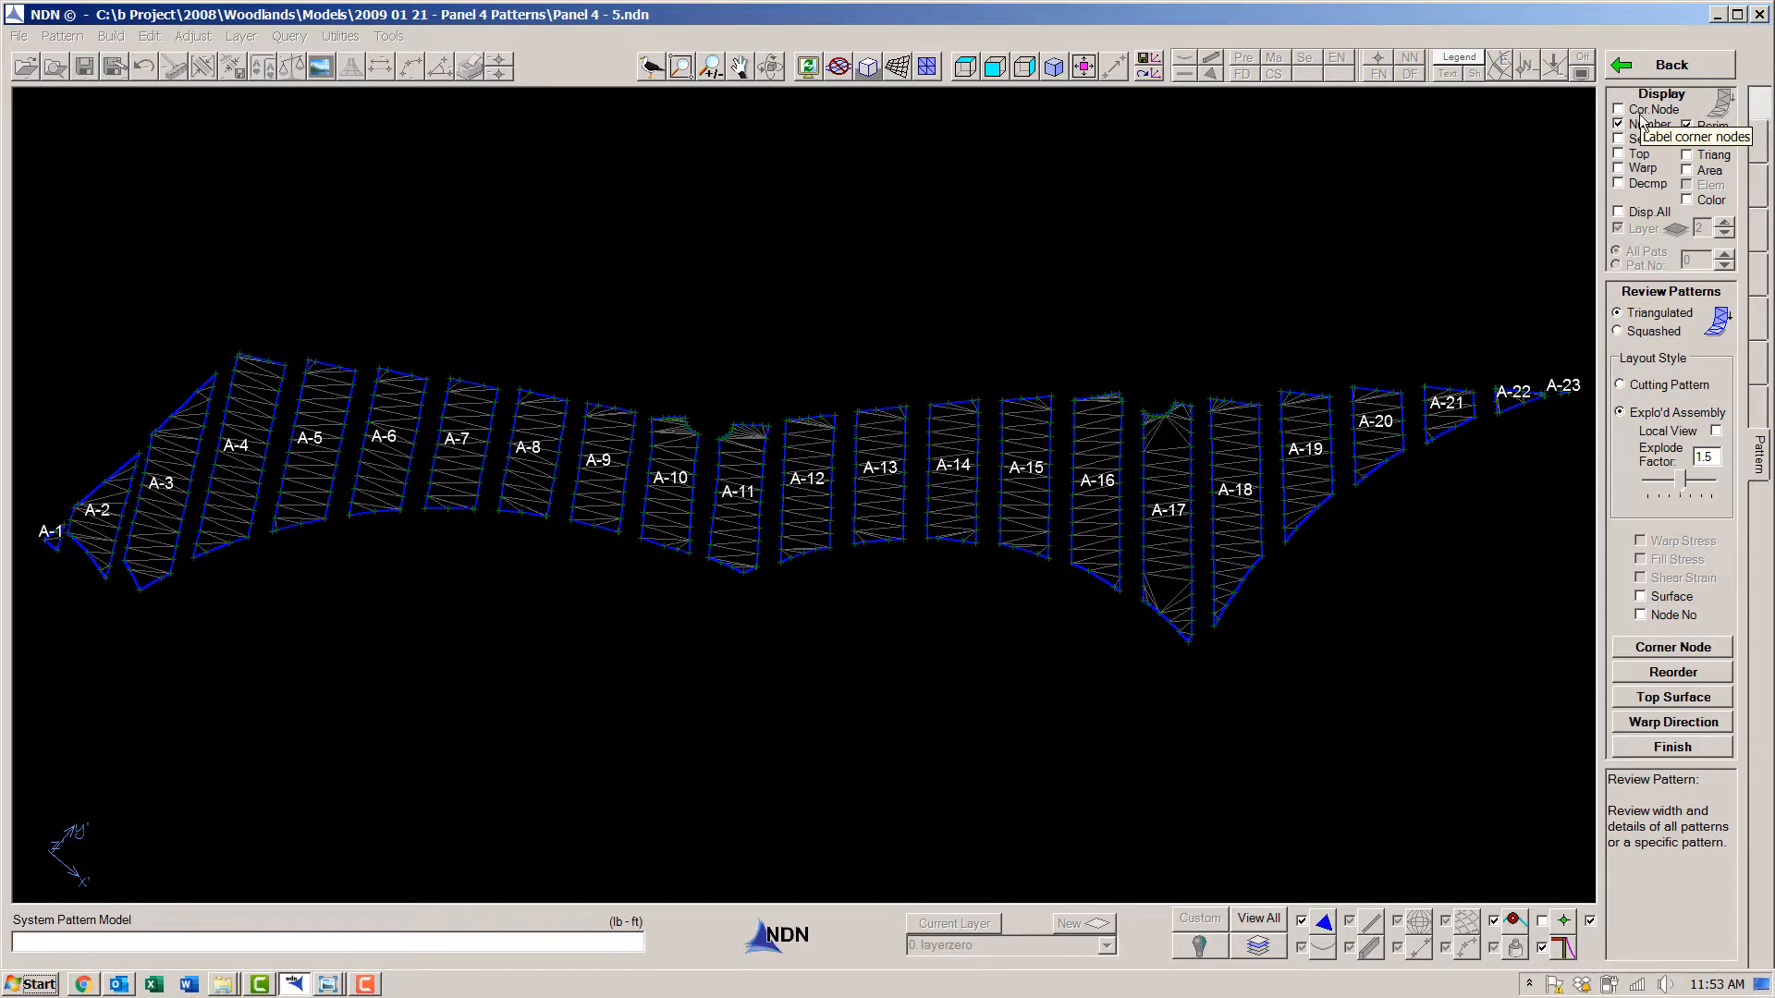
click(1637, 171)
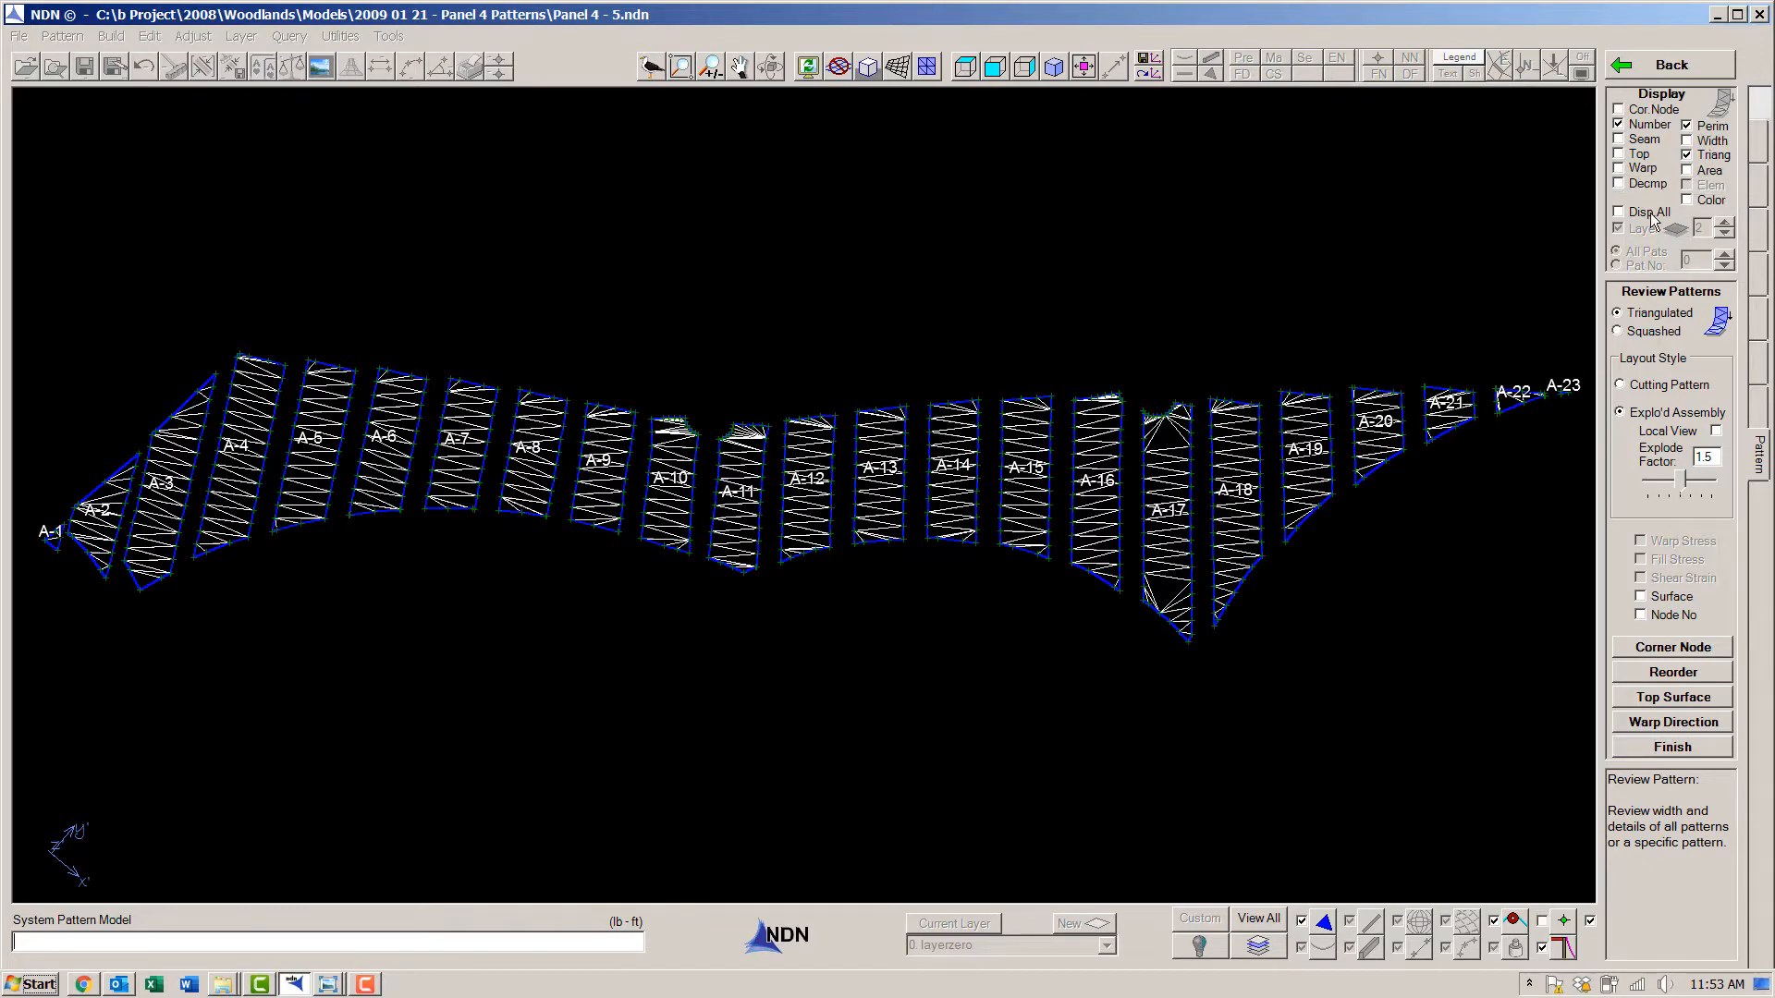
scroll(706, 431, up, 8)
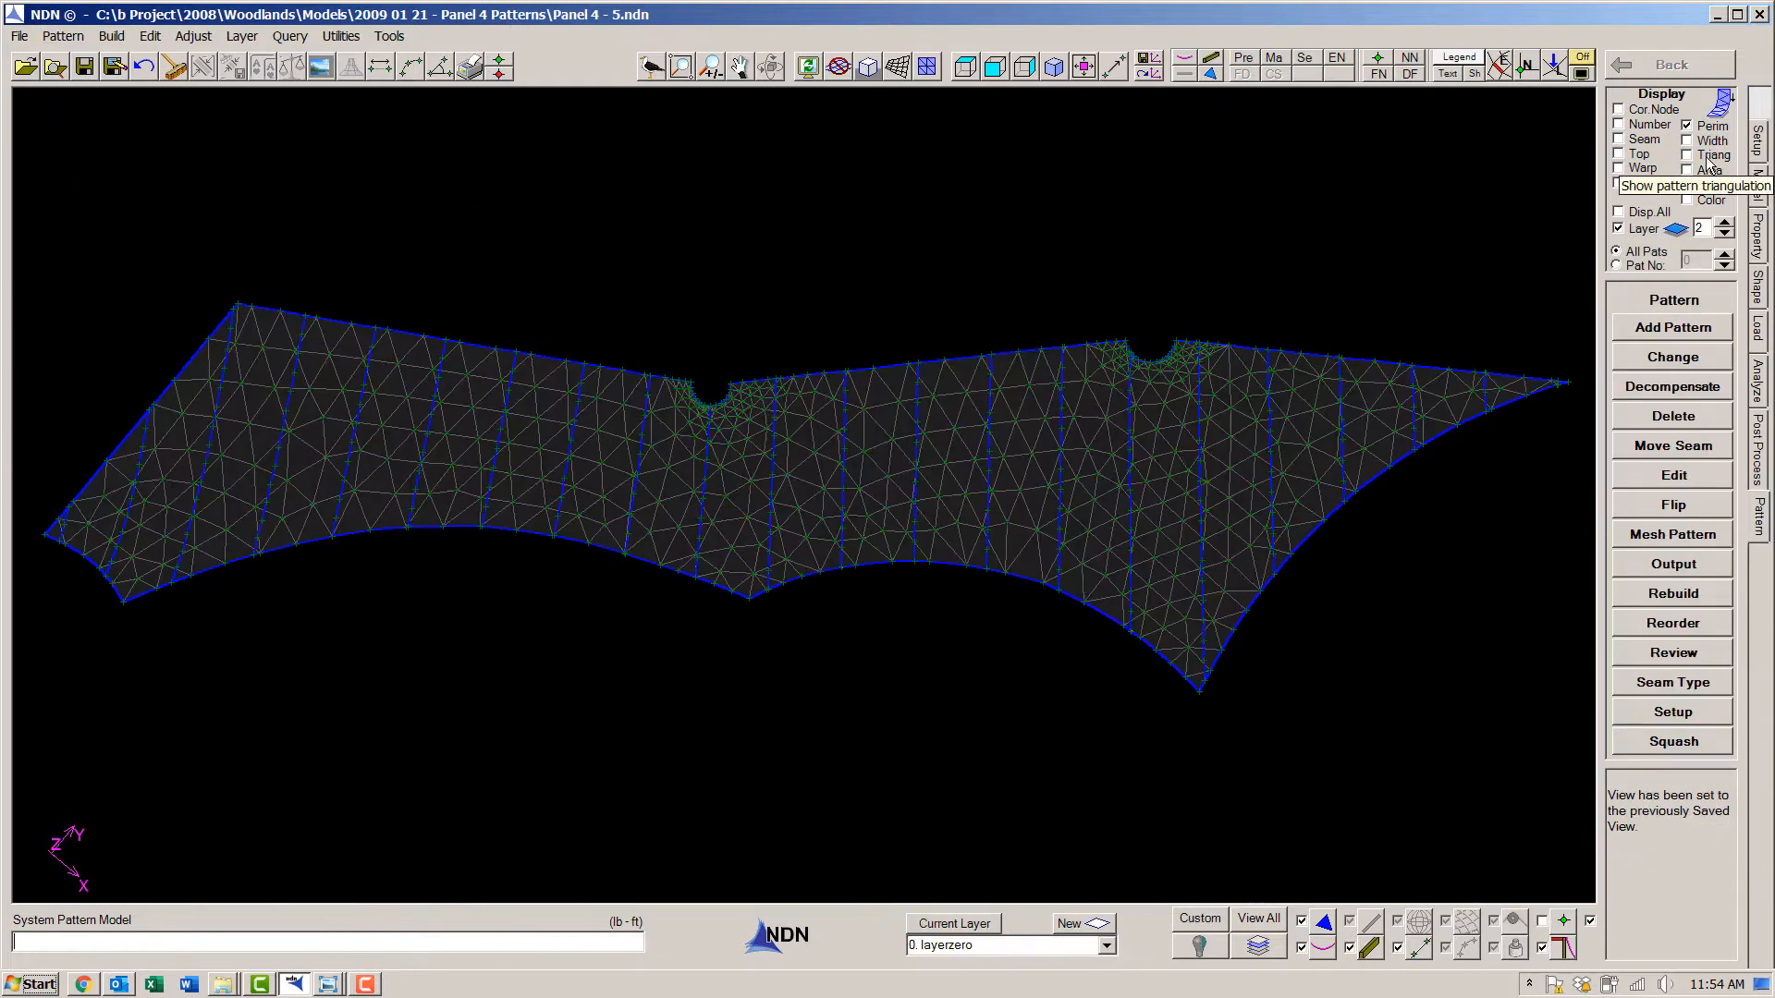
- Remesh the membrane to match the patterns using the Regular Style with 3 segments
click(1695, 537)
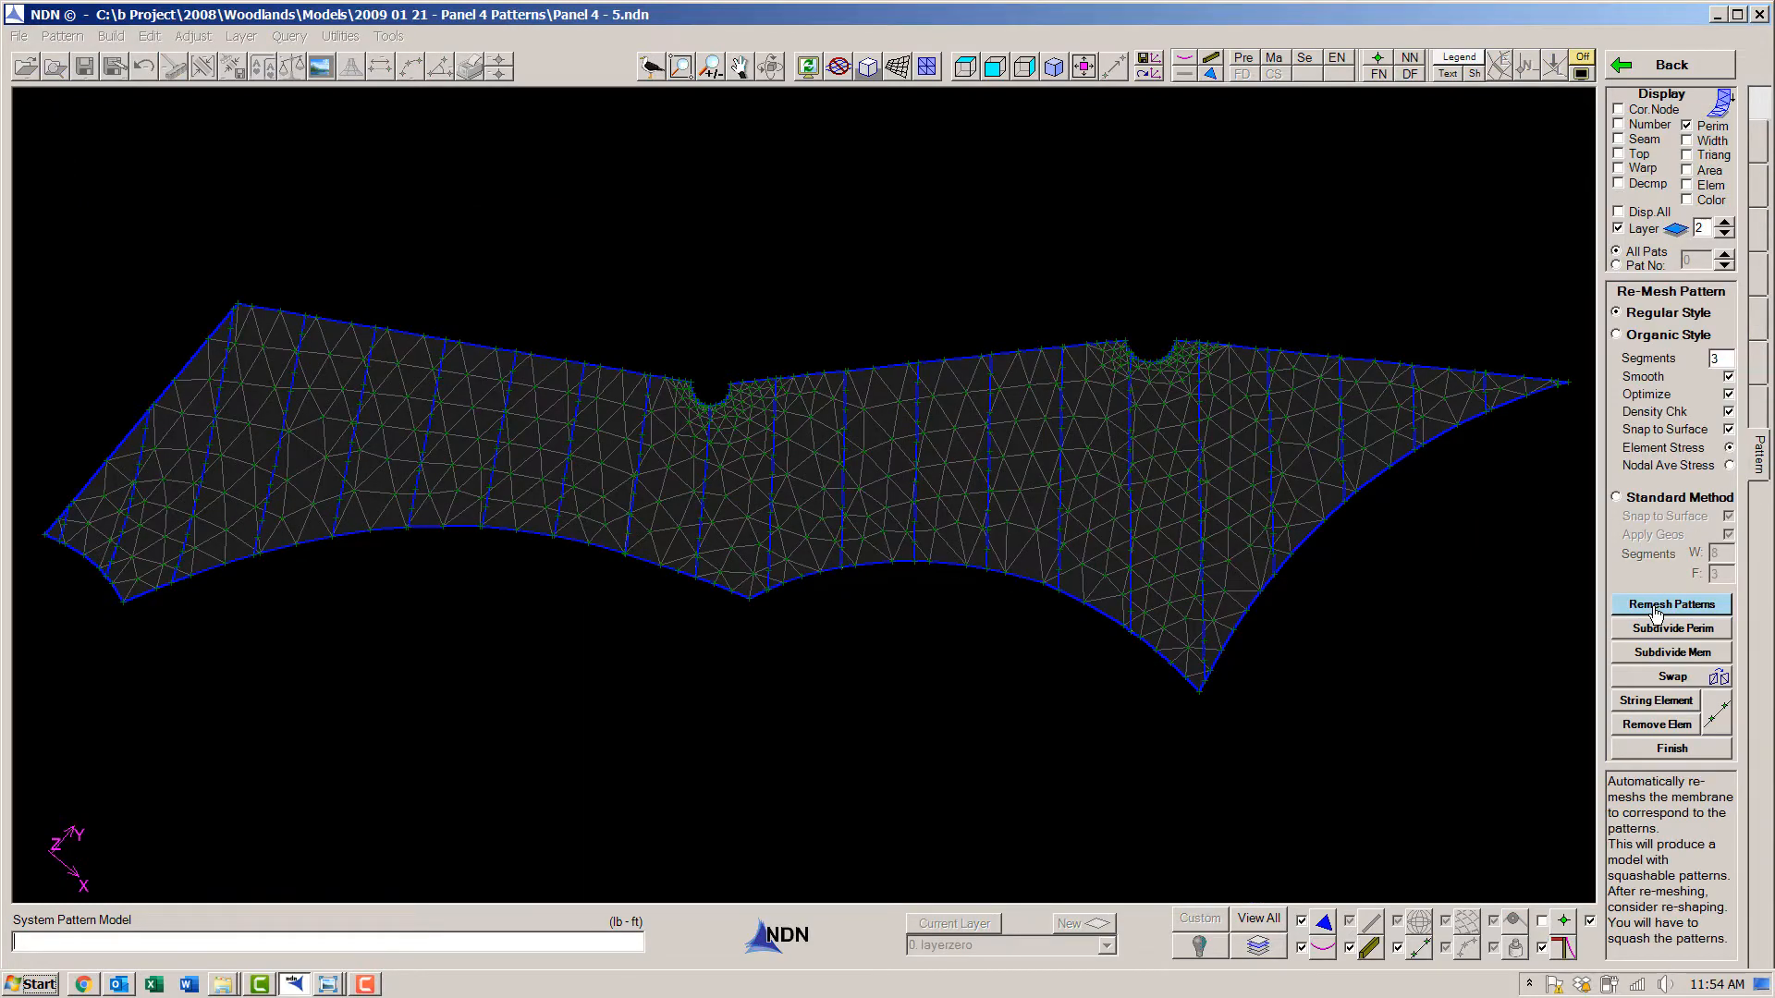
click(1655, 606)
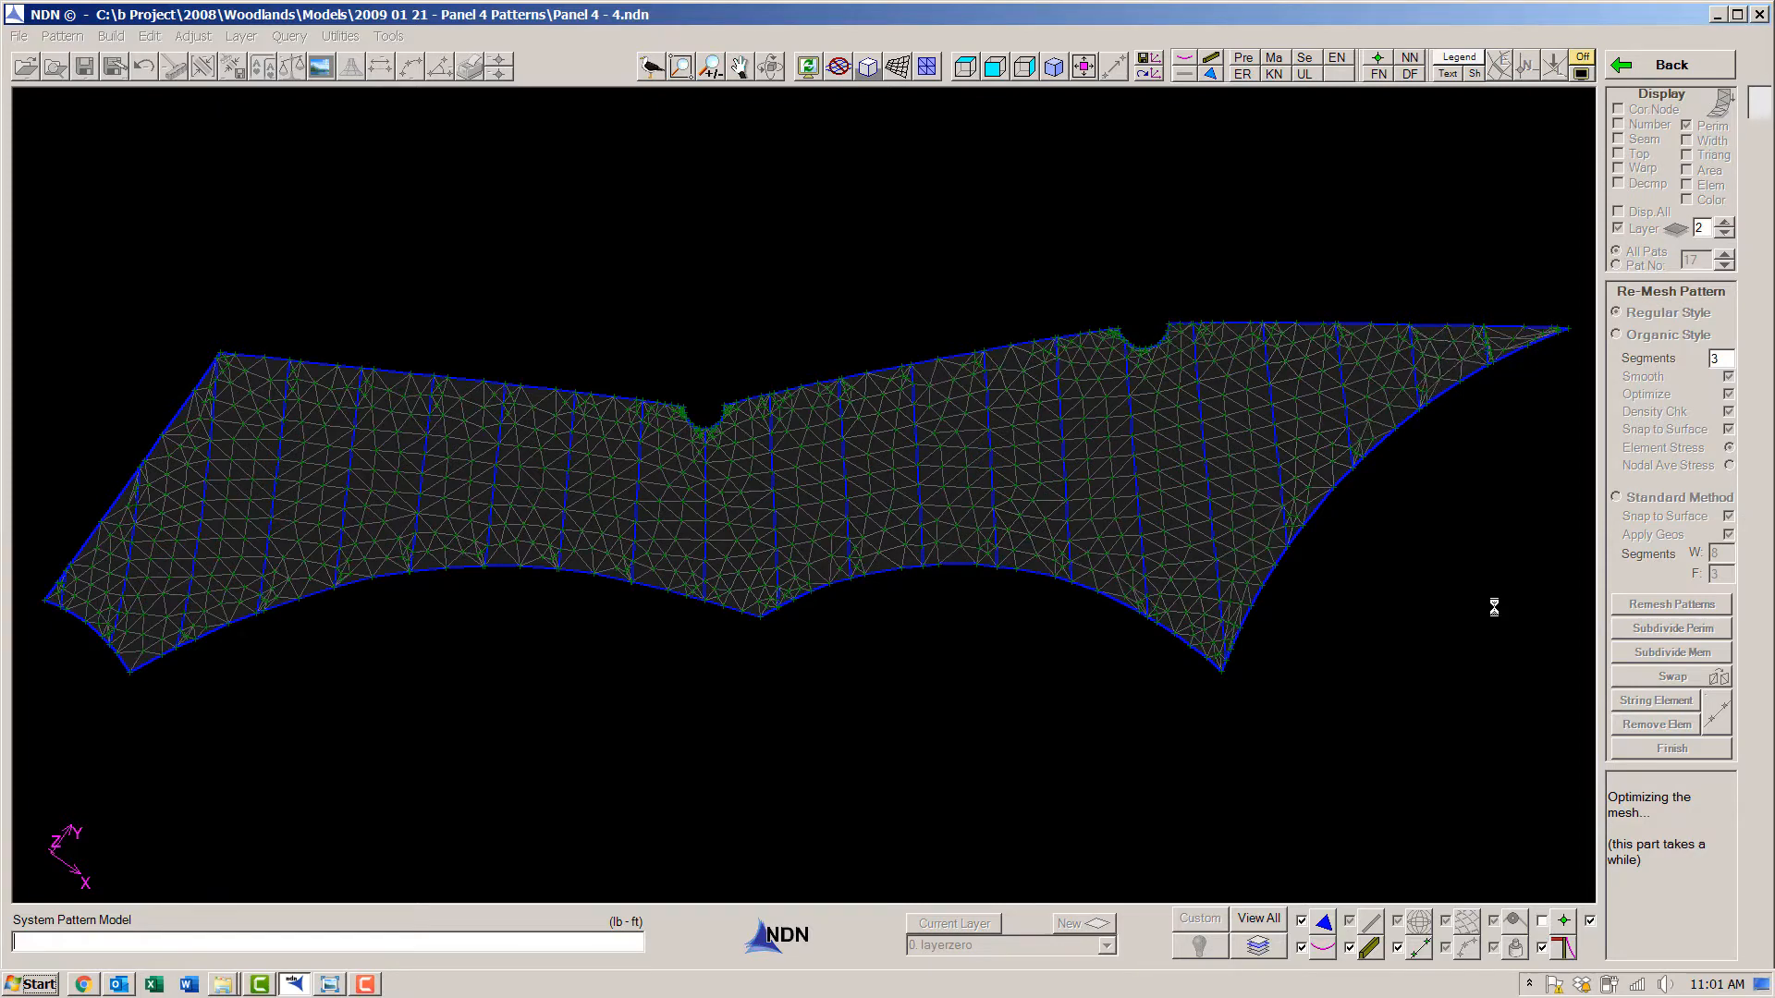
click(1670, 748)
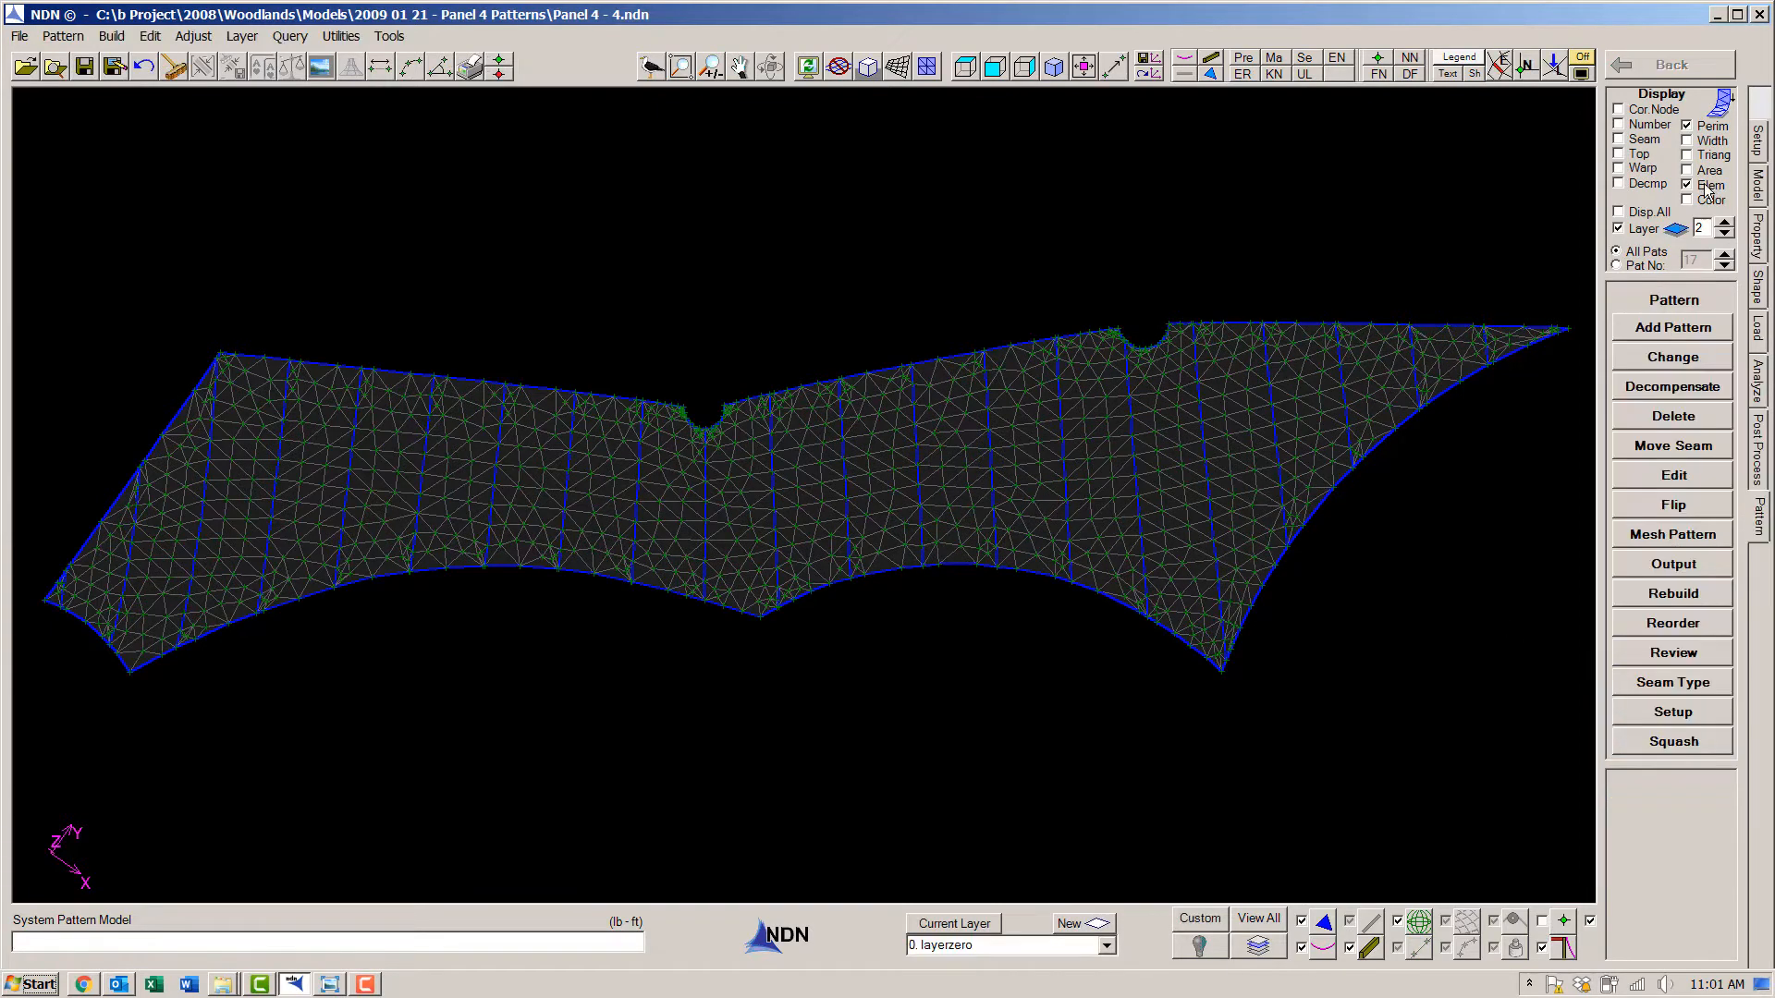
- Examine the remeshed membrane elements along the seams and around the notches, then restore the saved view
scroll(654, 436, up, 5)
middle_drag(760, 664, 266, 430)
scroll(844, 698, down, 5)
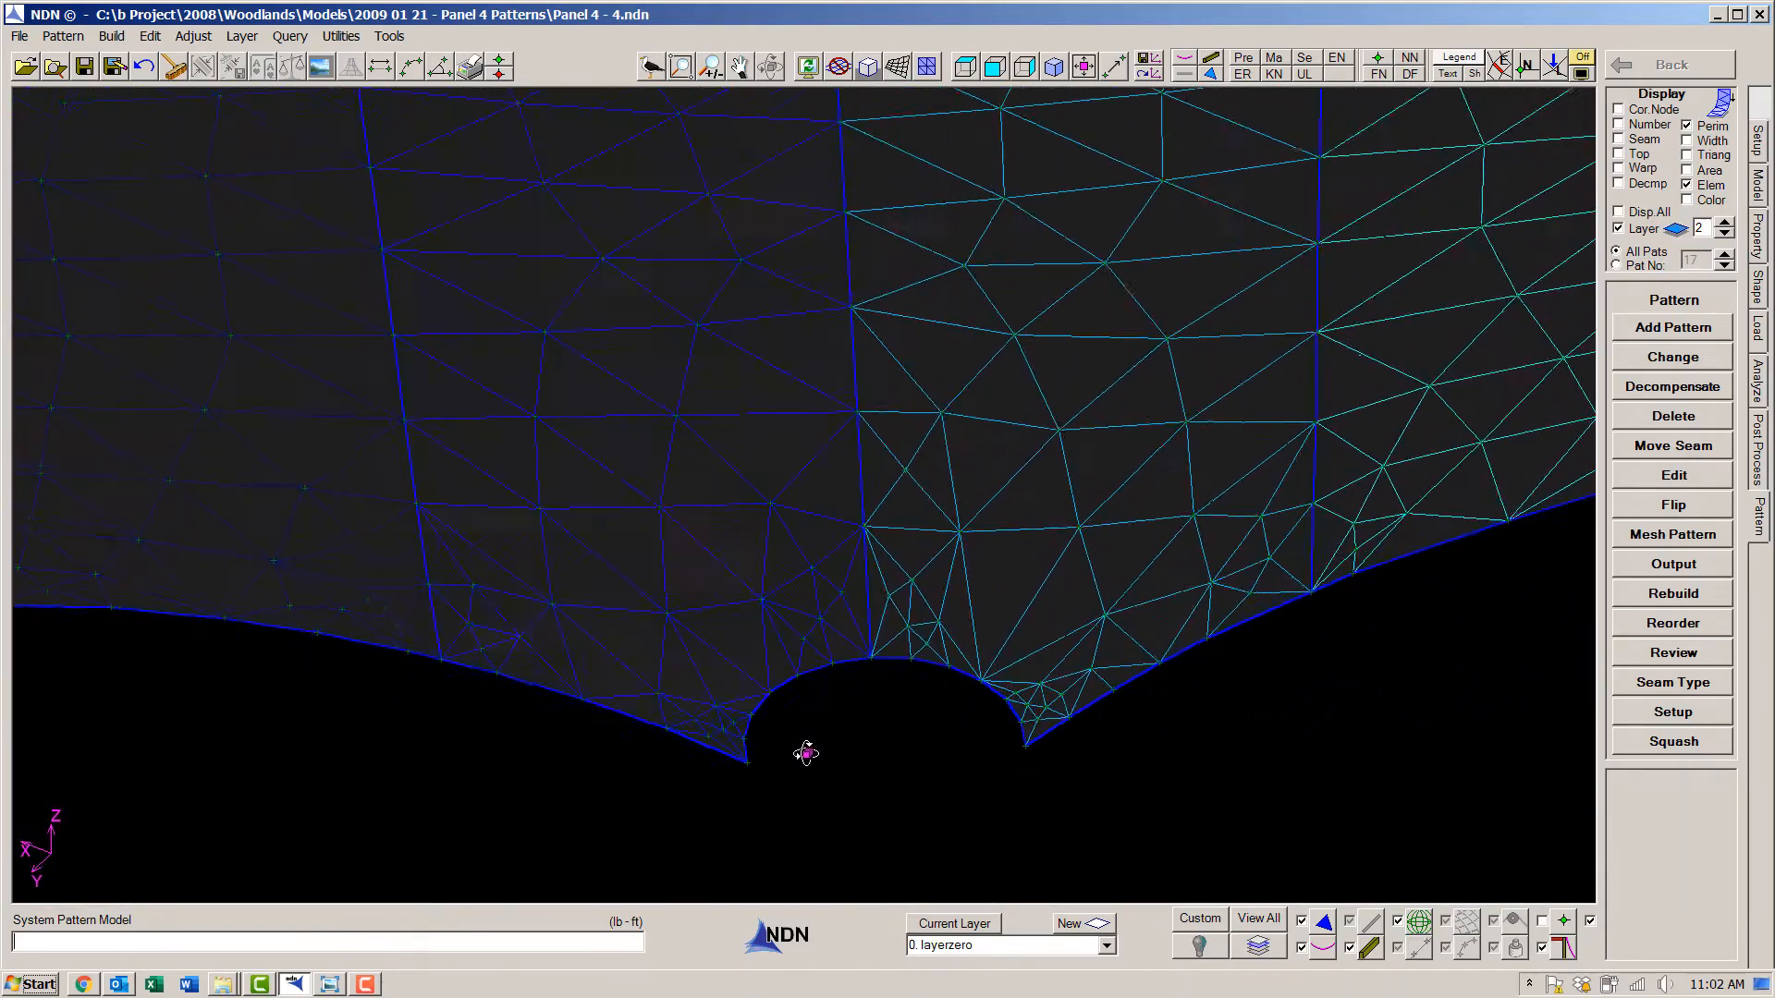
middle_drag(466, 742, 1333, 597)
click(1692, 196)
middle_drag(884, 660, 1544, 671)
click(1083, 71)
click(1147, 75)
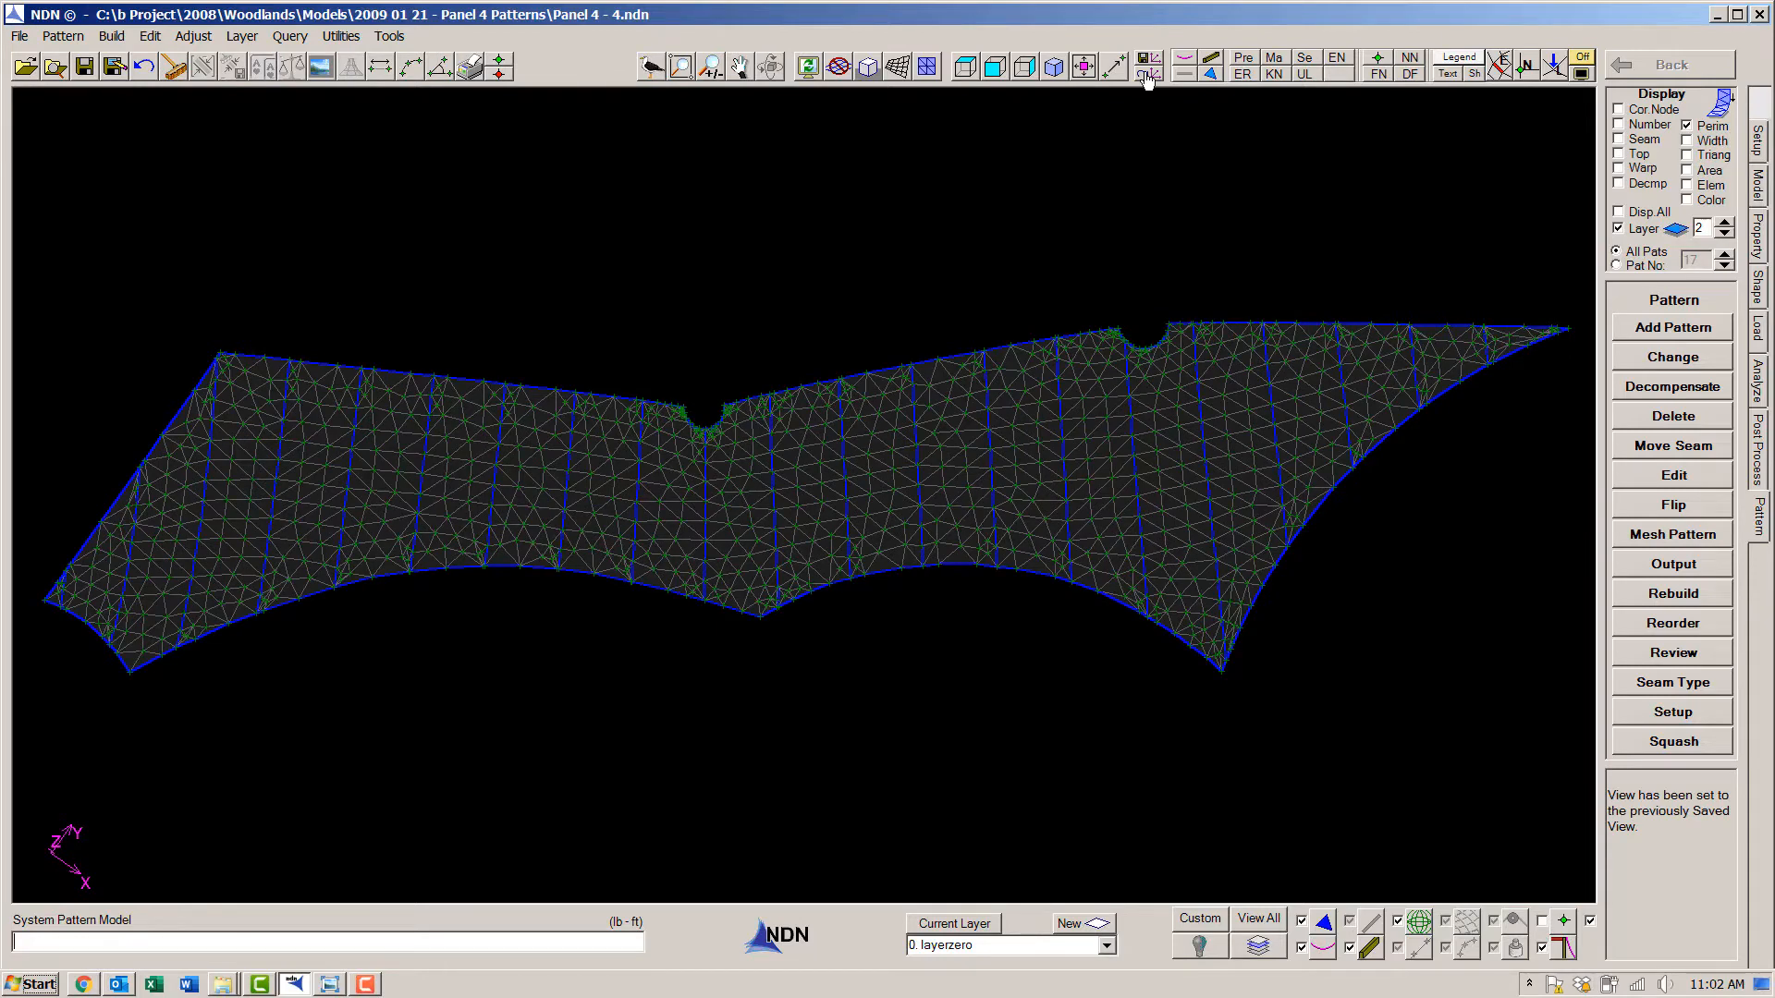
- Leave the pattern display and run cable and membrane shaping on the remeshed model, then inspect the shaped surface
click(1585, 57)
click(1760, 288)
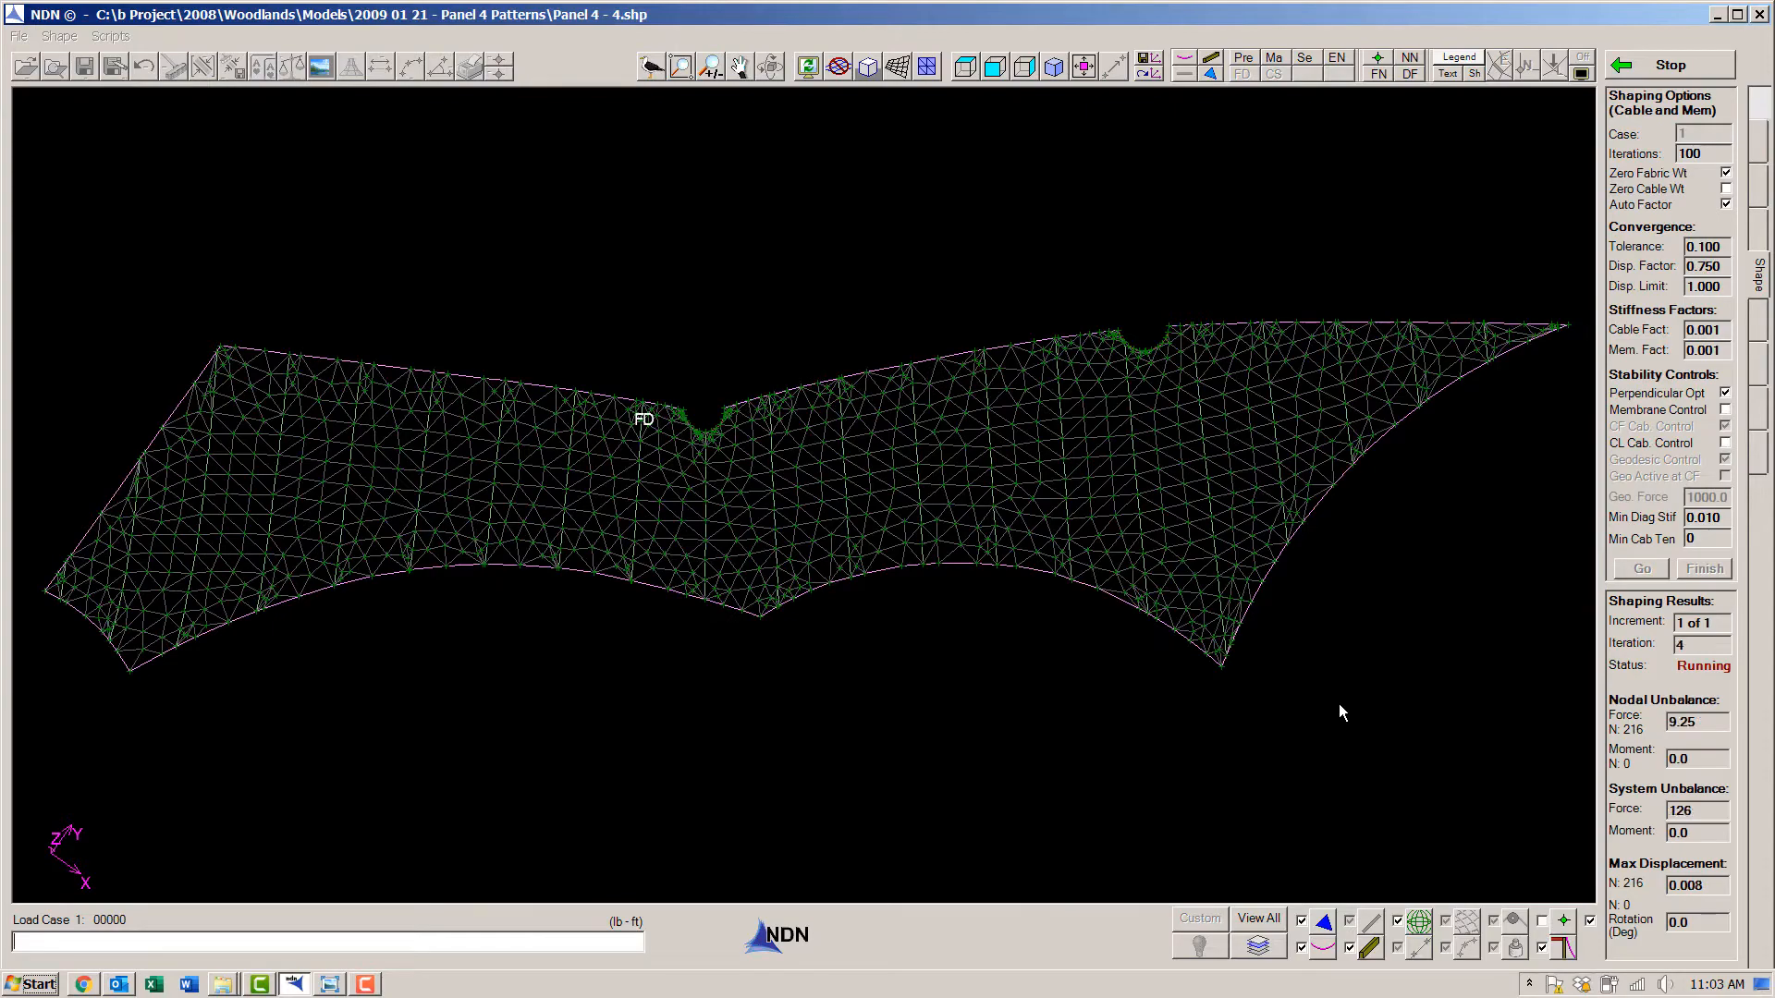
click(1710, 569)
middle_drag(1089, 784, 397, 730)
click(1371, 64)
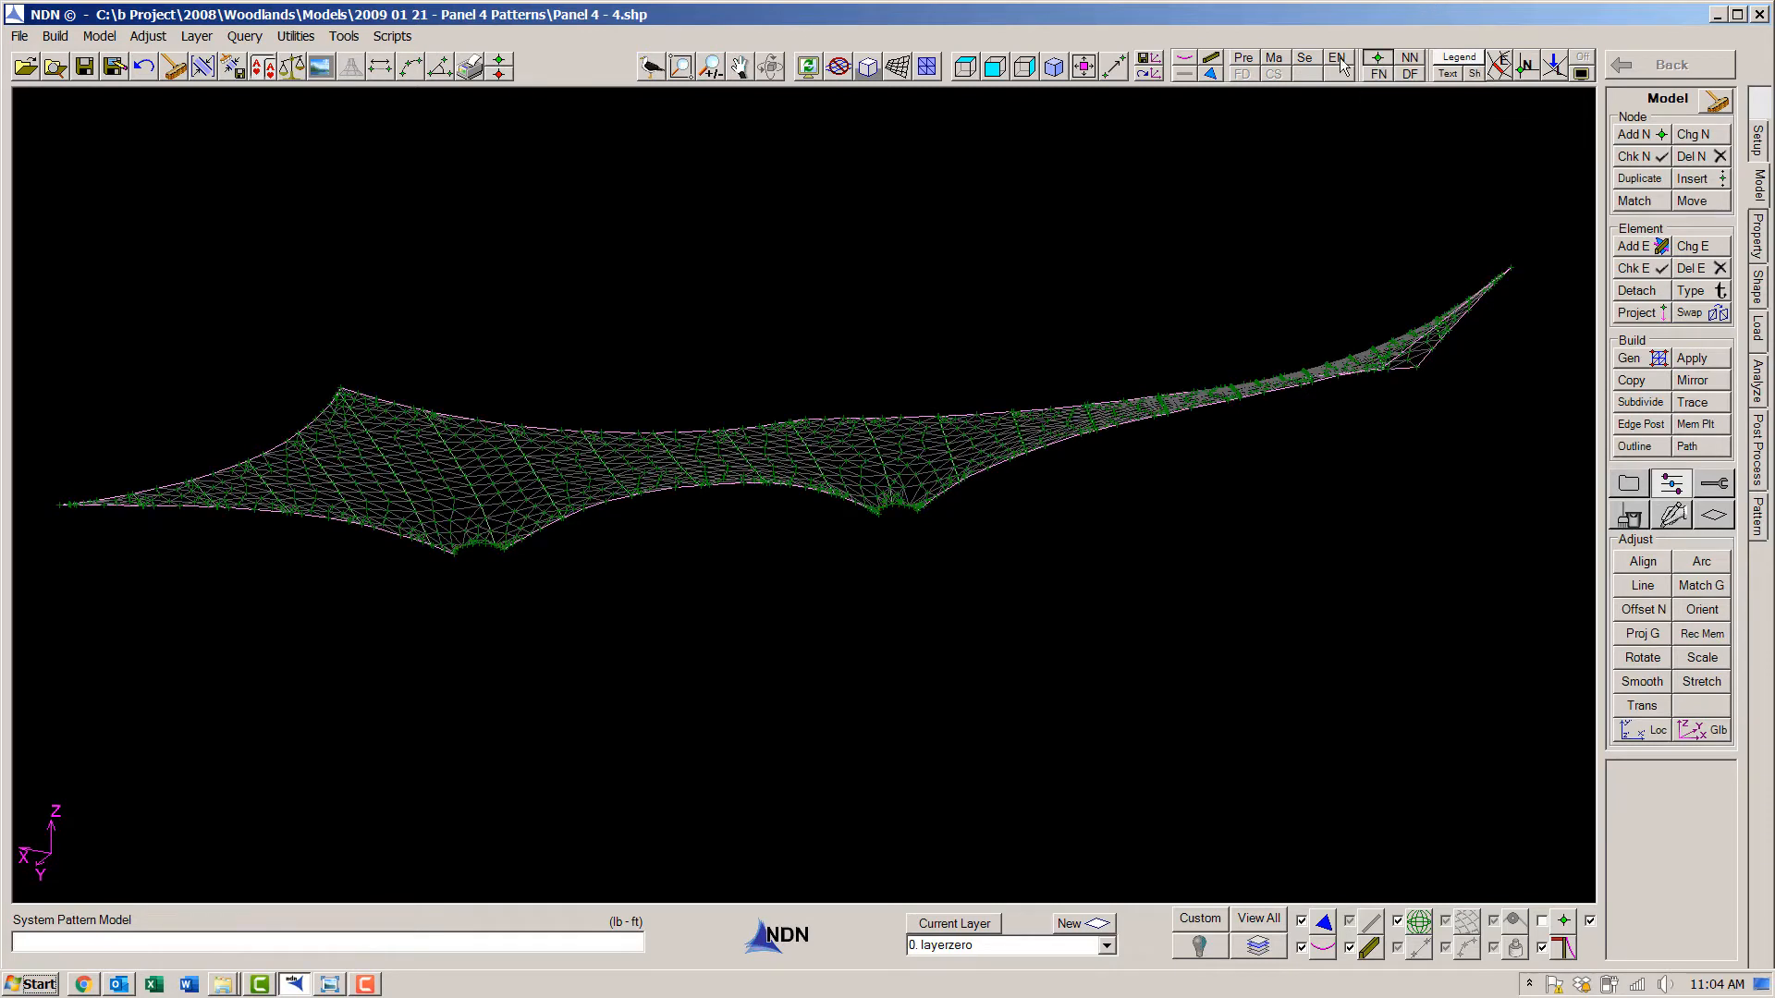
- Inspect the reshaped membrane in shaded display, restore the saved view, show the pattern outlines over it and return to the mesh display
click(898, 70)
mouse_move(811, 339)
middle_down()
mouse_move(879, 542)
mouse_move(844, 286)
mouse_move(1011, 285)
mouse_move(1219, 322)
mouse_move(1387, 508)
mouse_move(1424, 511)
middle_up()
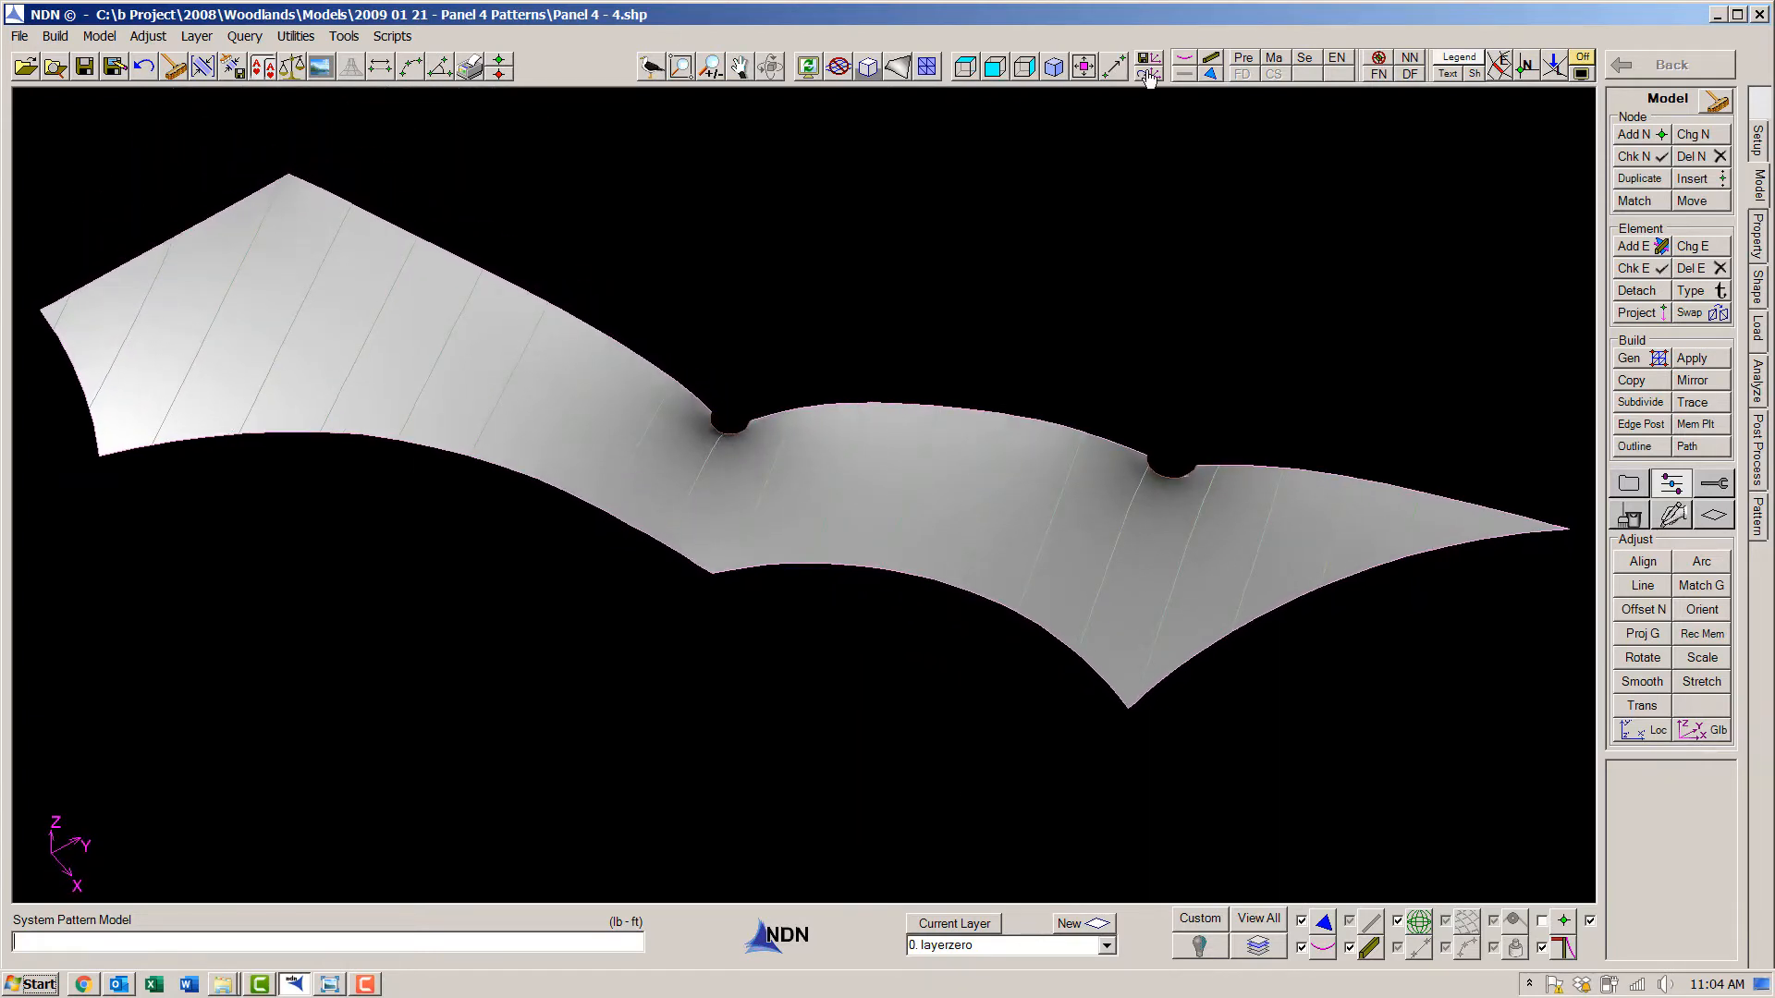
click(1149, 73)
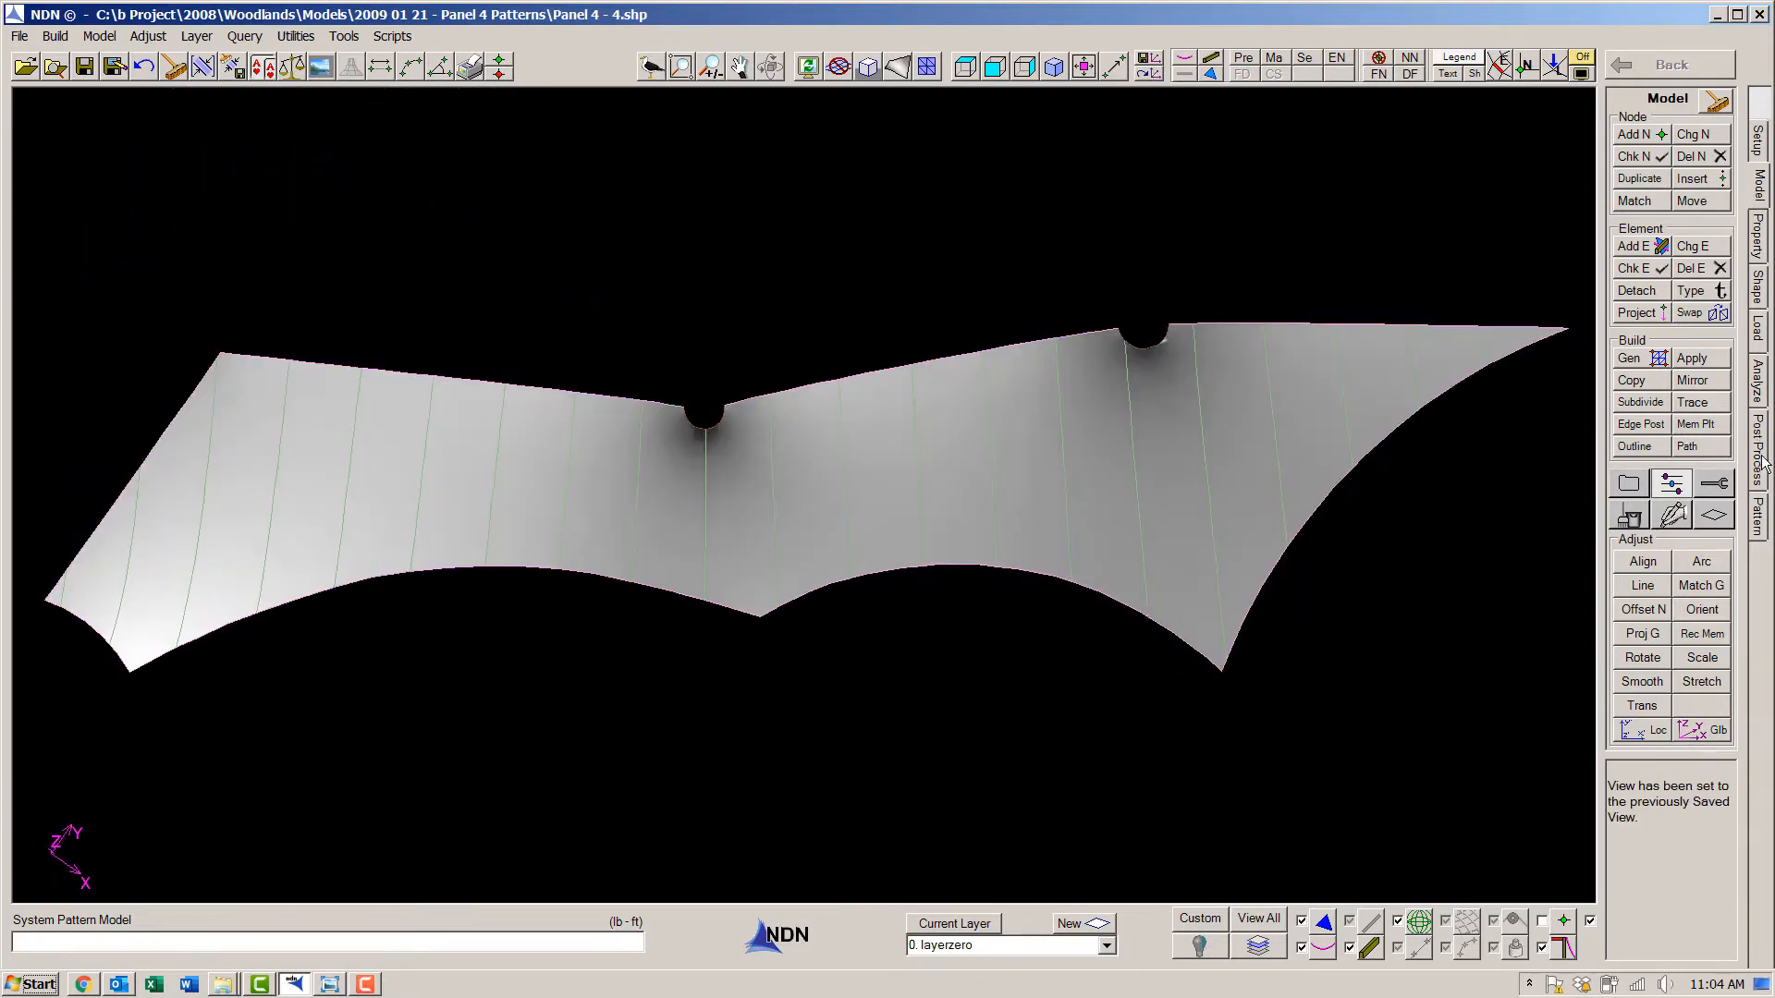
click(1759, 518)
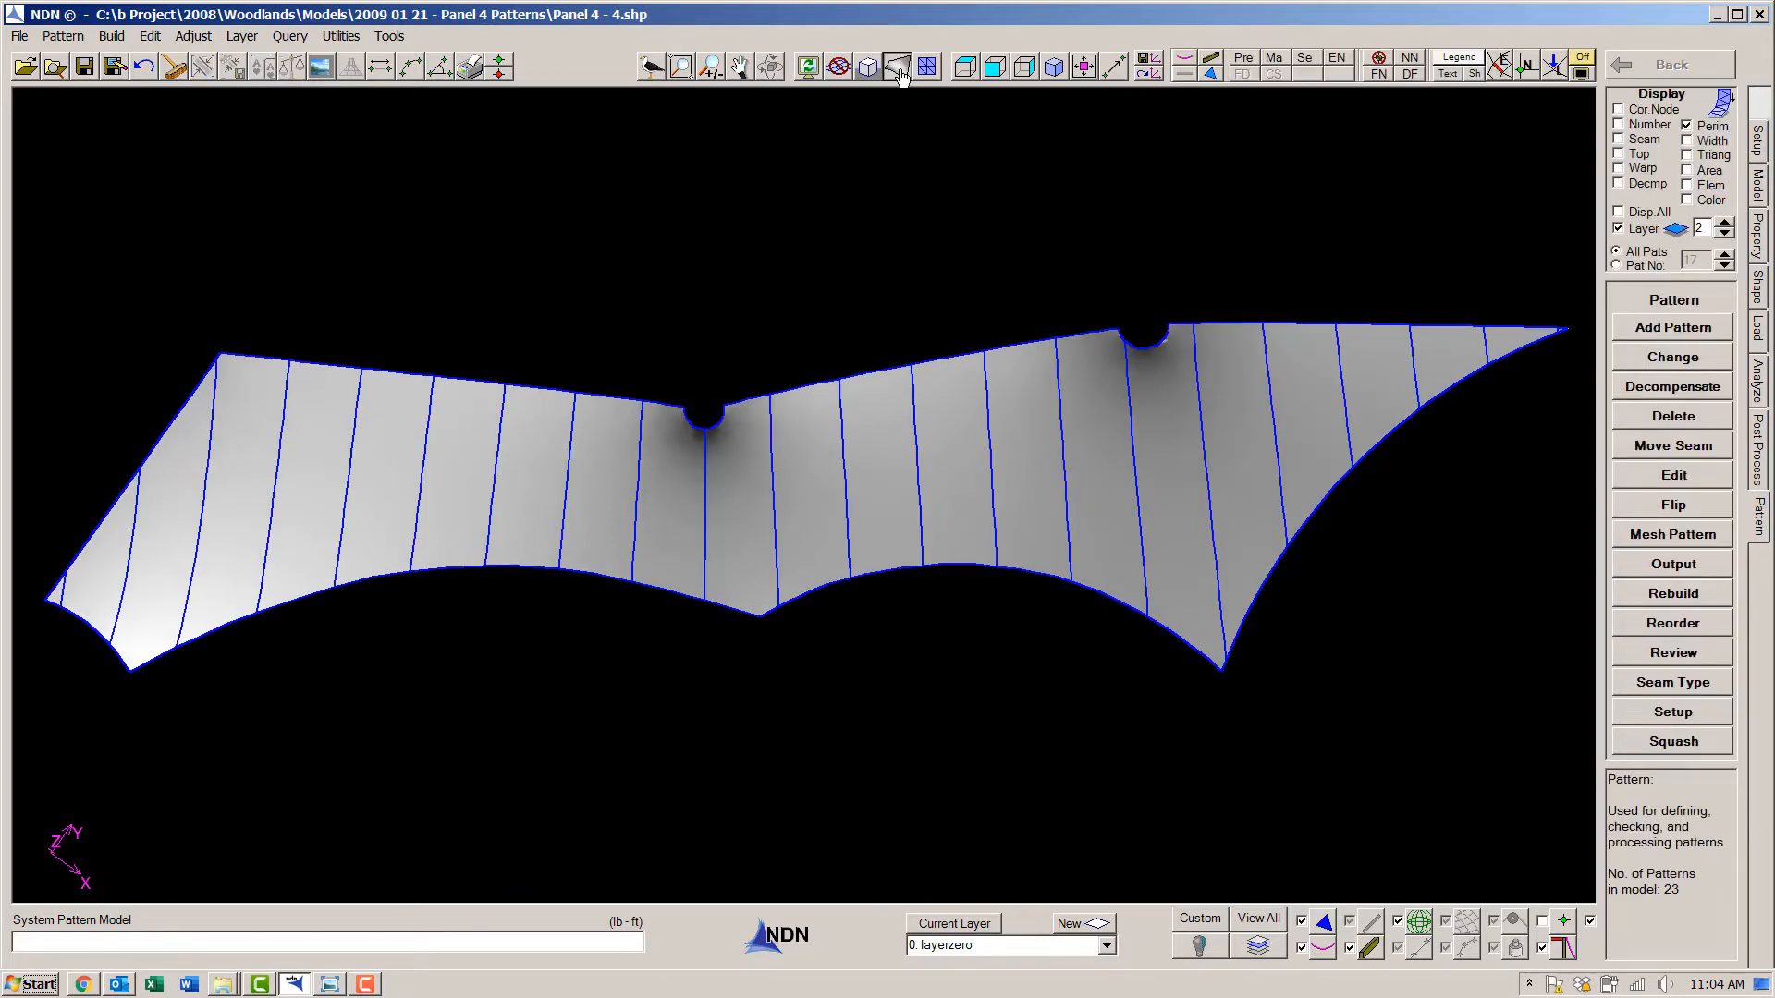
click(897, 67)
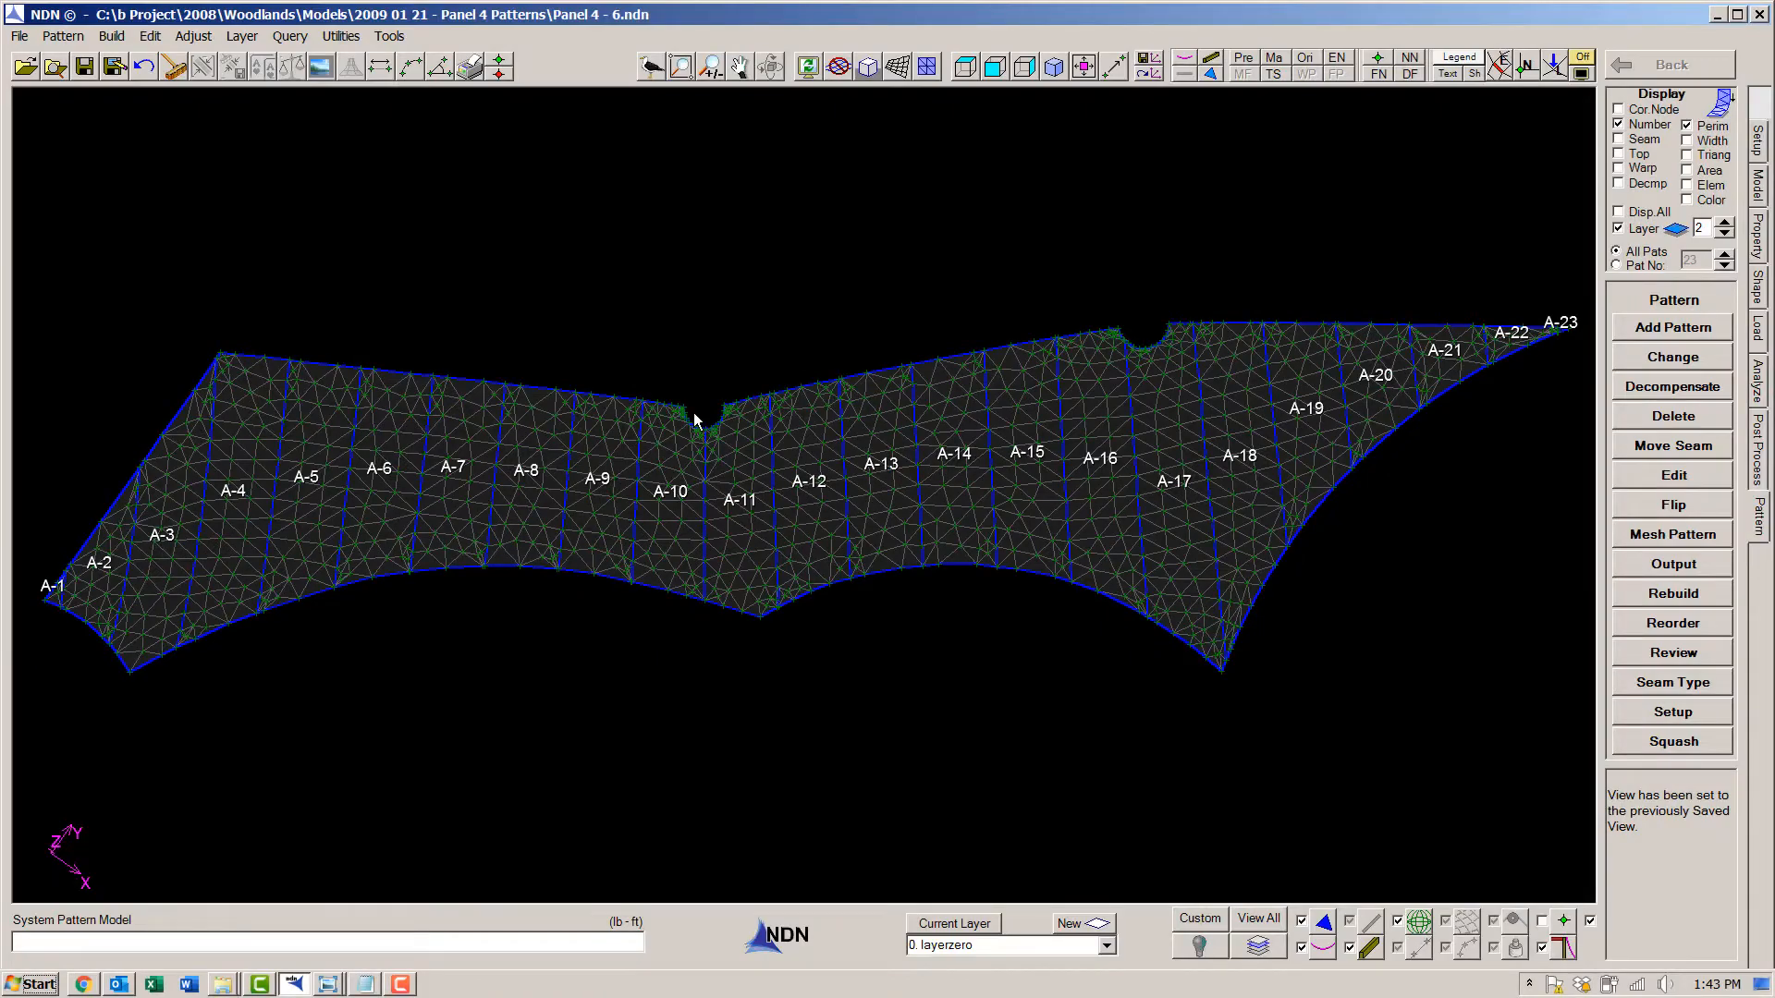
- Redefine pattern A-10 so its A-9 side seam turns partway along and runs diagonally to the middle of the notch edge
scroll(699, 413, up, 6)
middle_drag(752, 578, 1010, 376)
click(1674, 356)
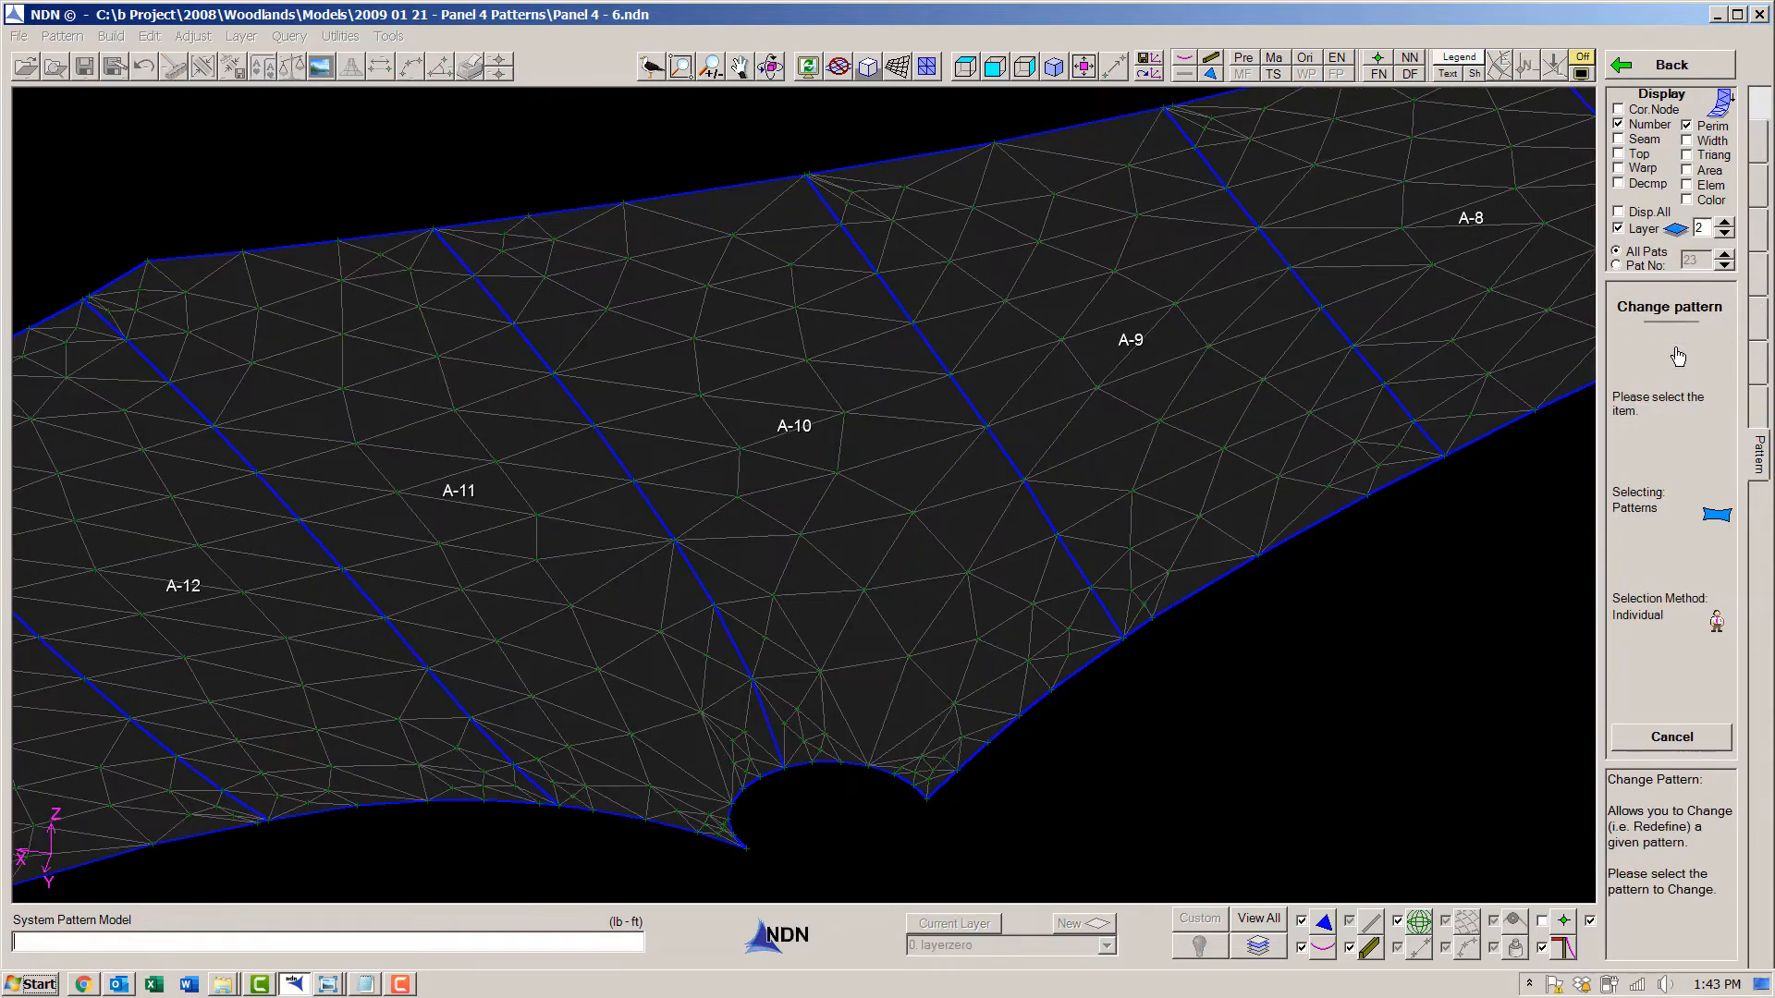
click(896, 588)
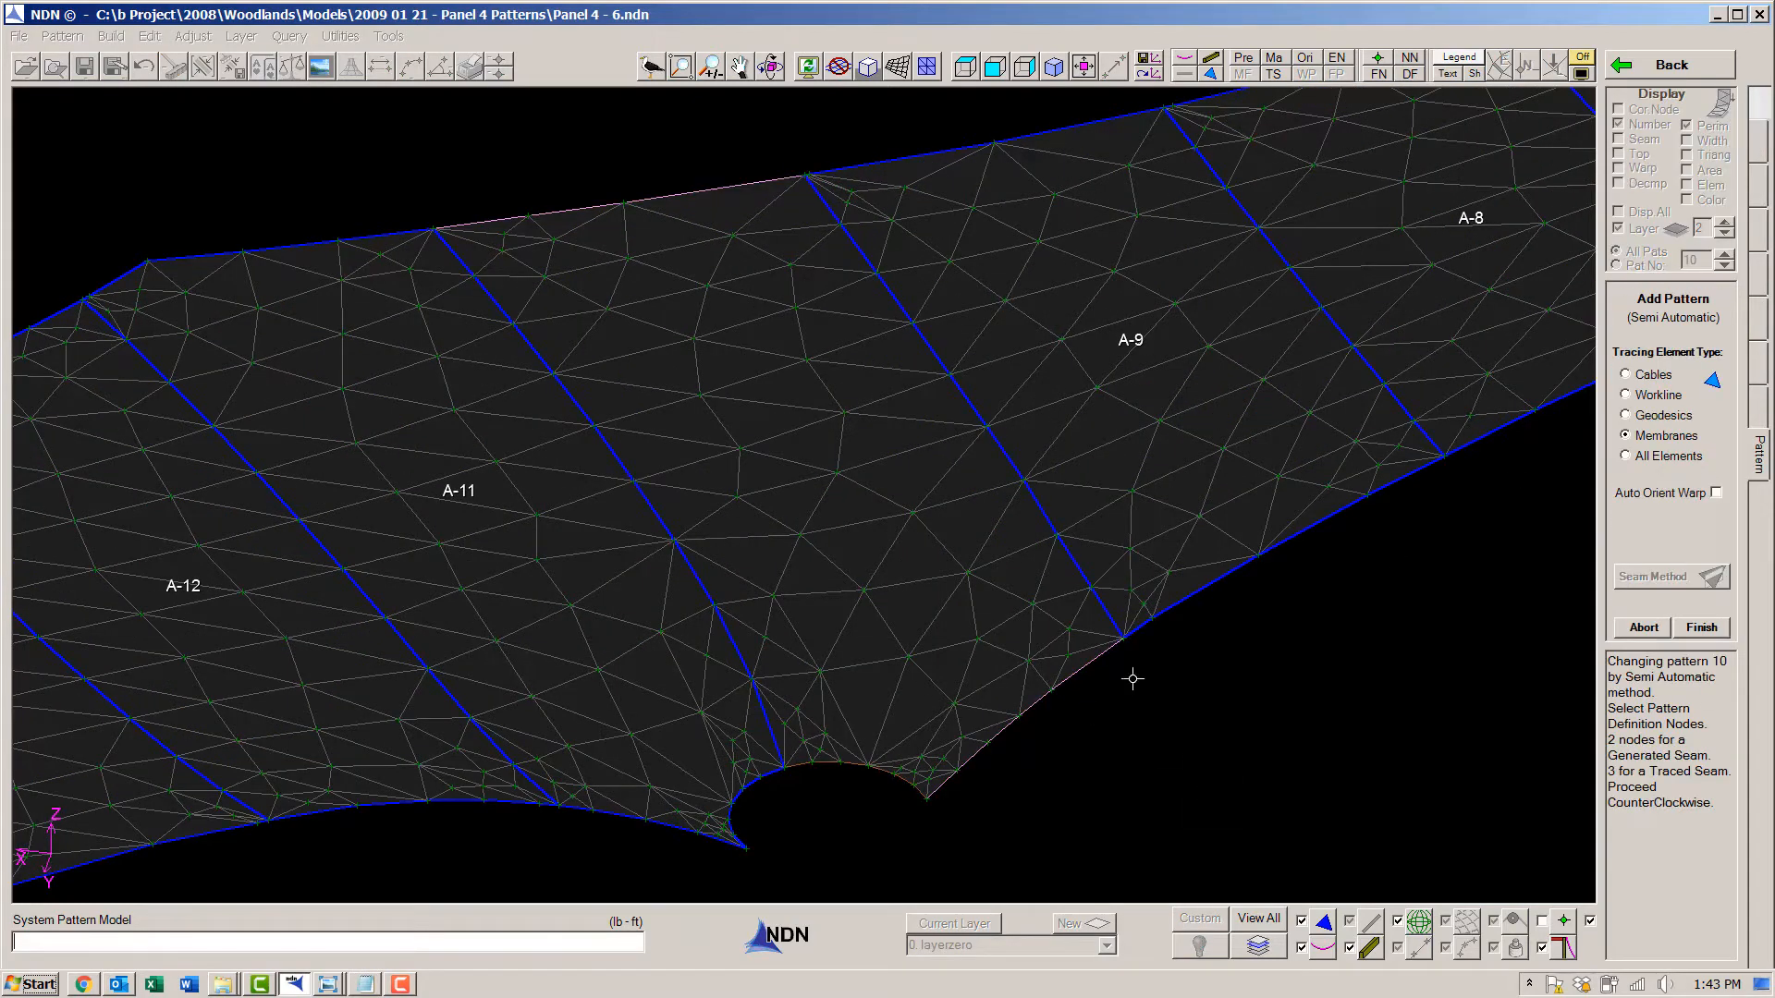
click(1019, 473)
click(782, 765)
click(1016, 482)
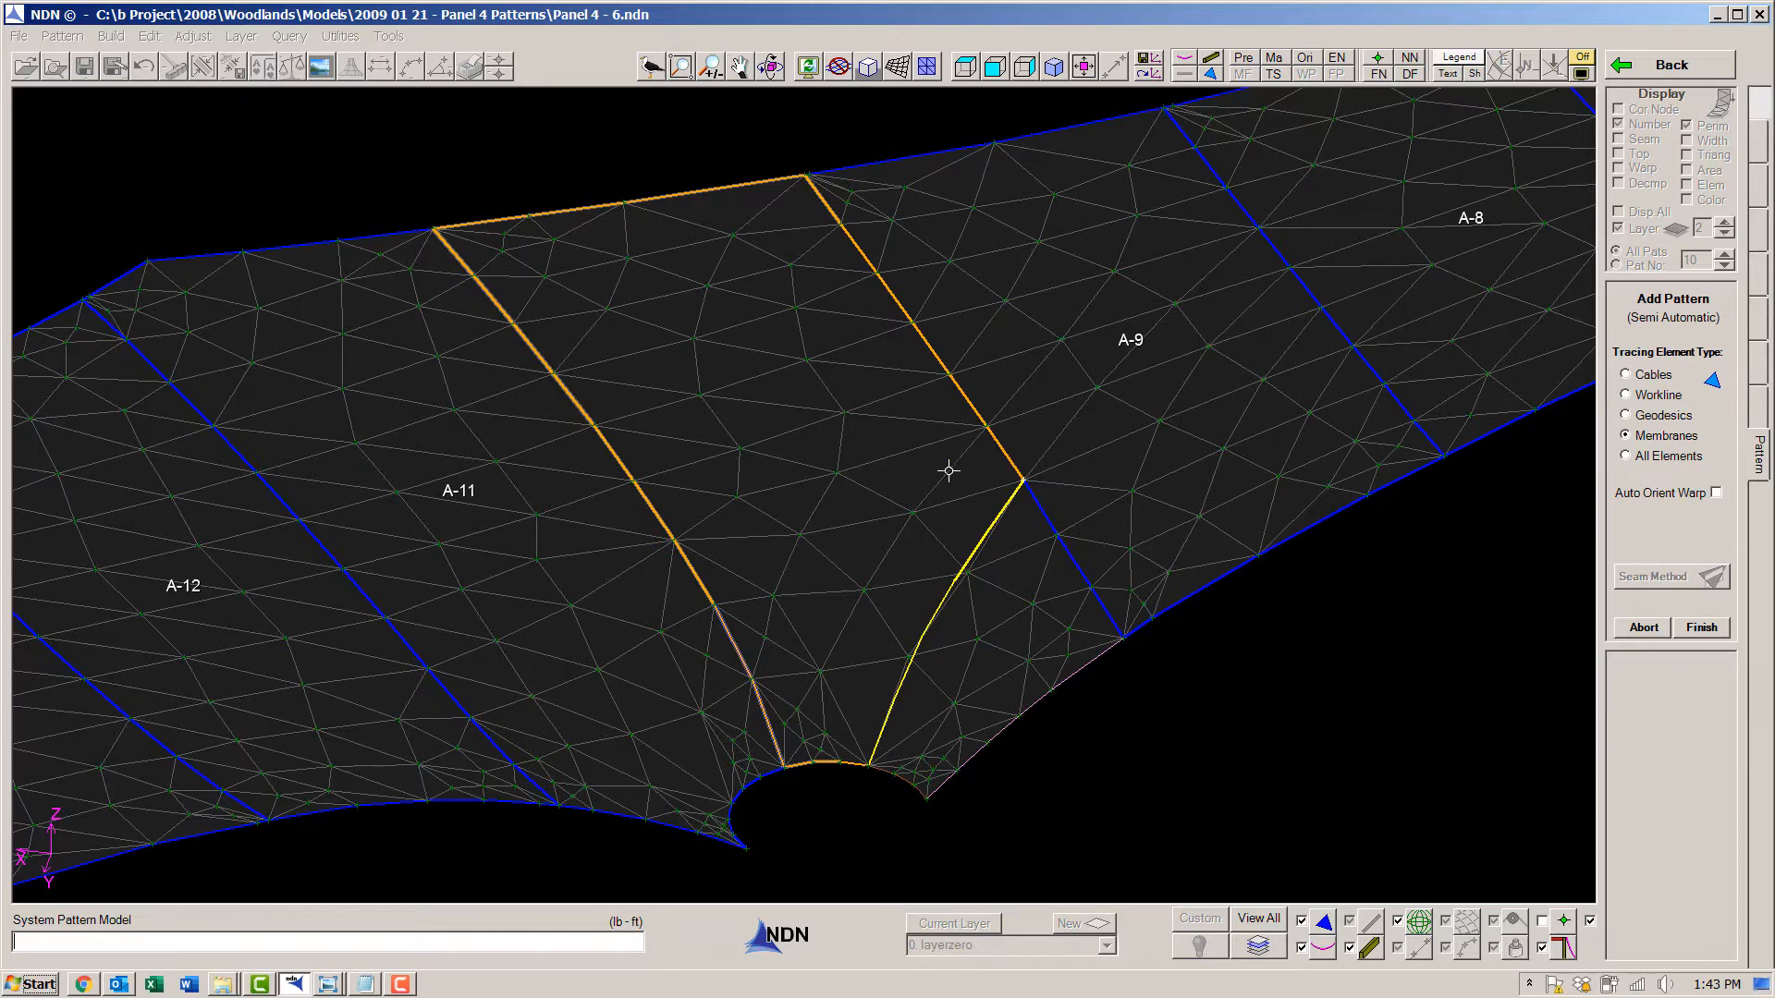
click(1724, 633)
- Add a corner pattern between A-9, the redefined A-10 and the notch, tracing its seams along membrane elements
click(1027, 482)
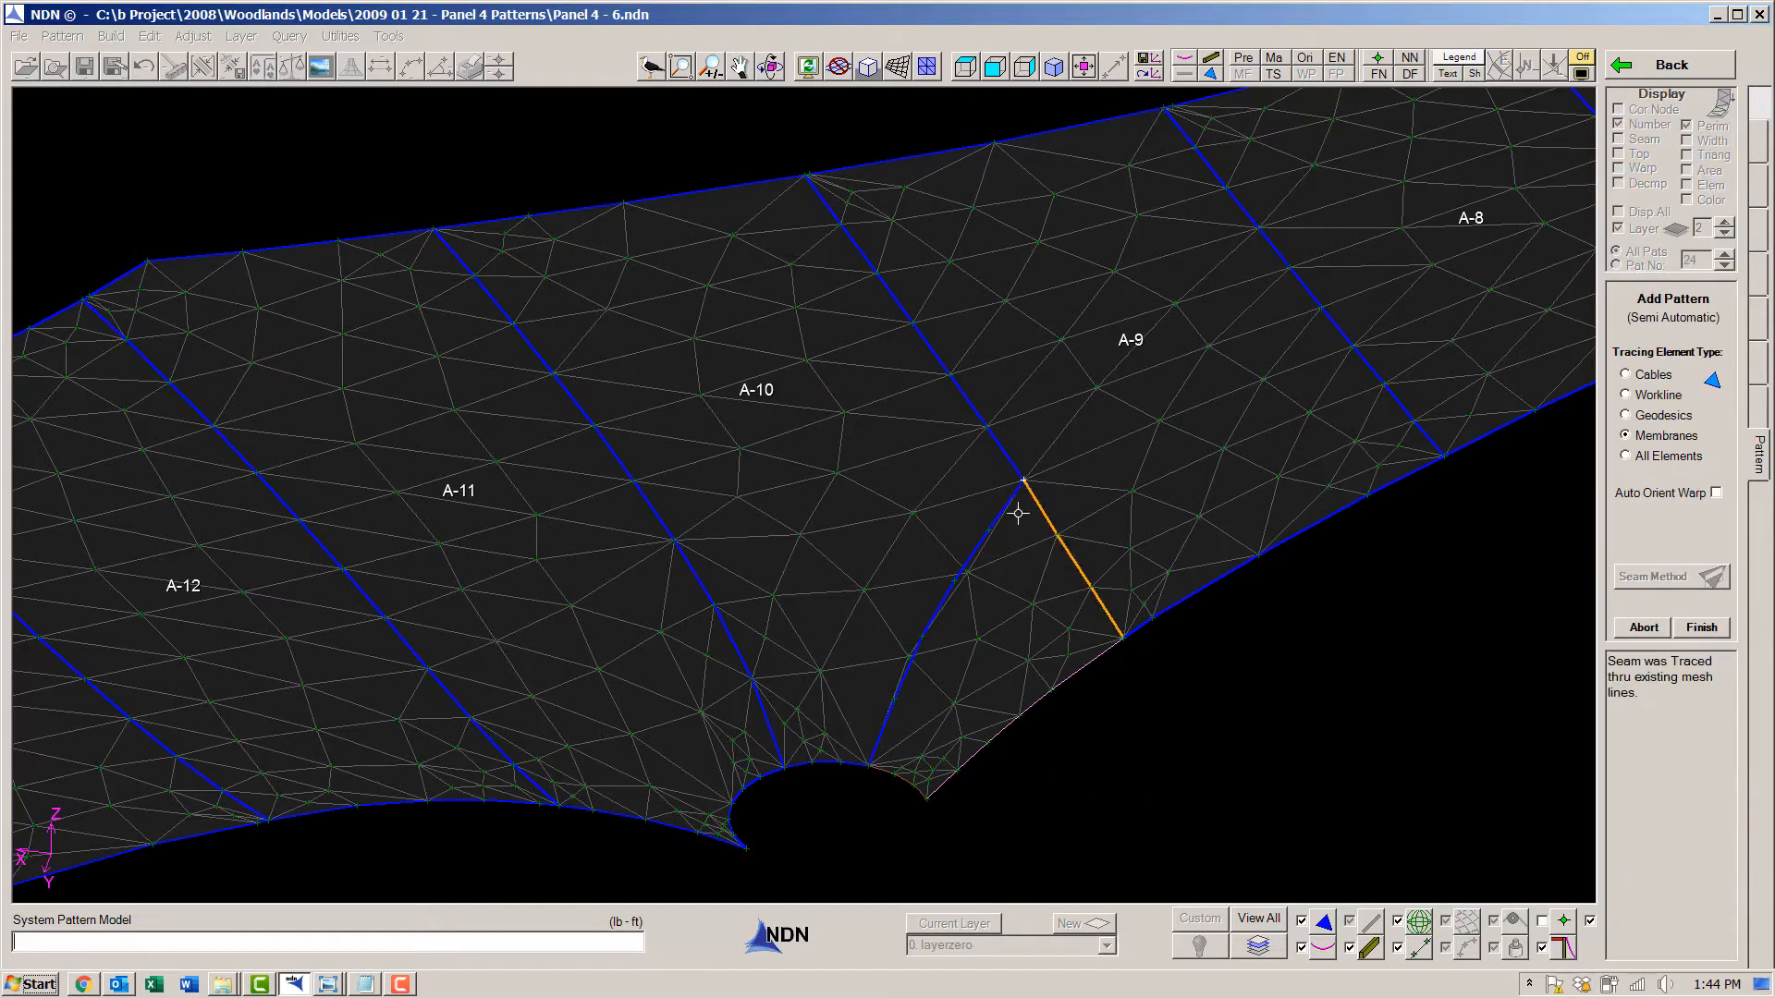
click(927, 802)
click(1126, 645)
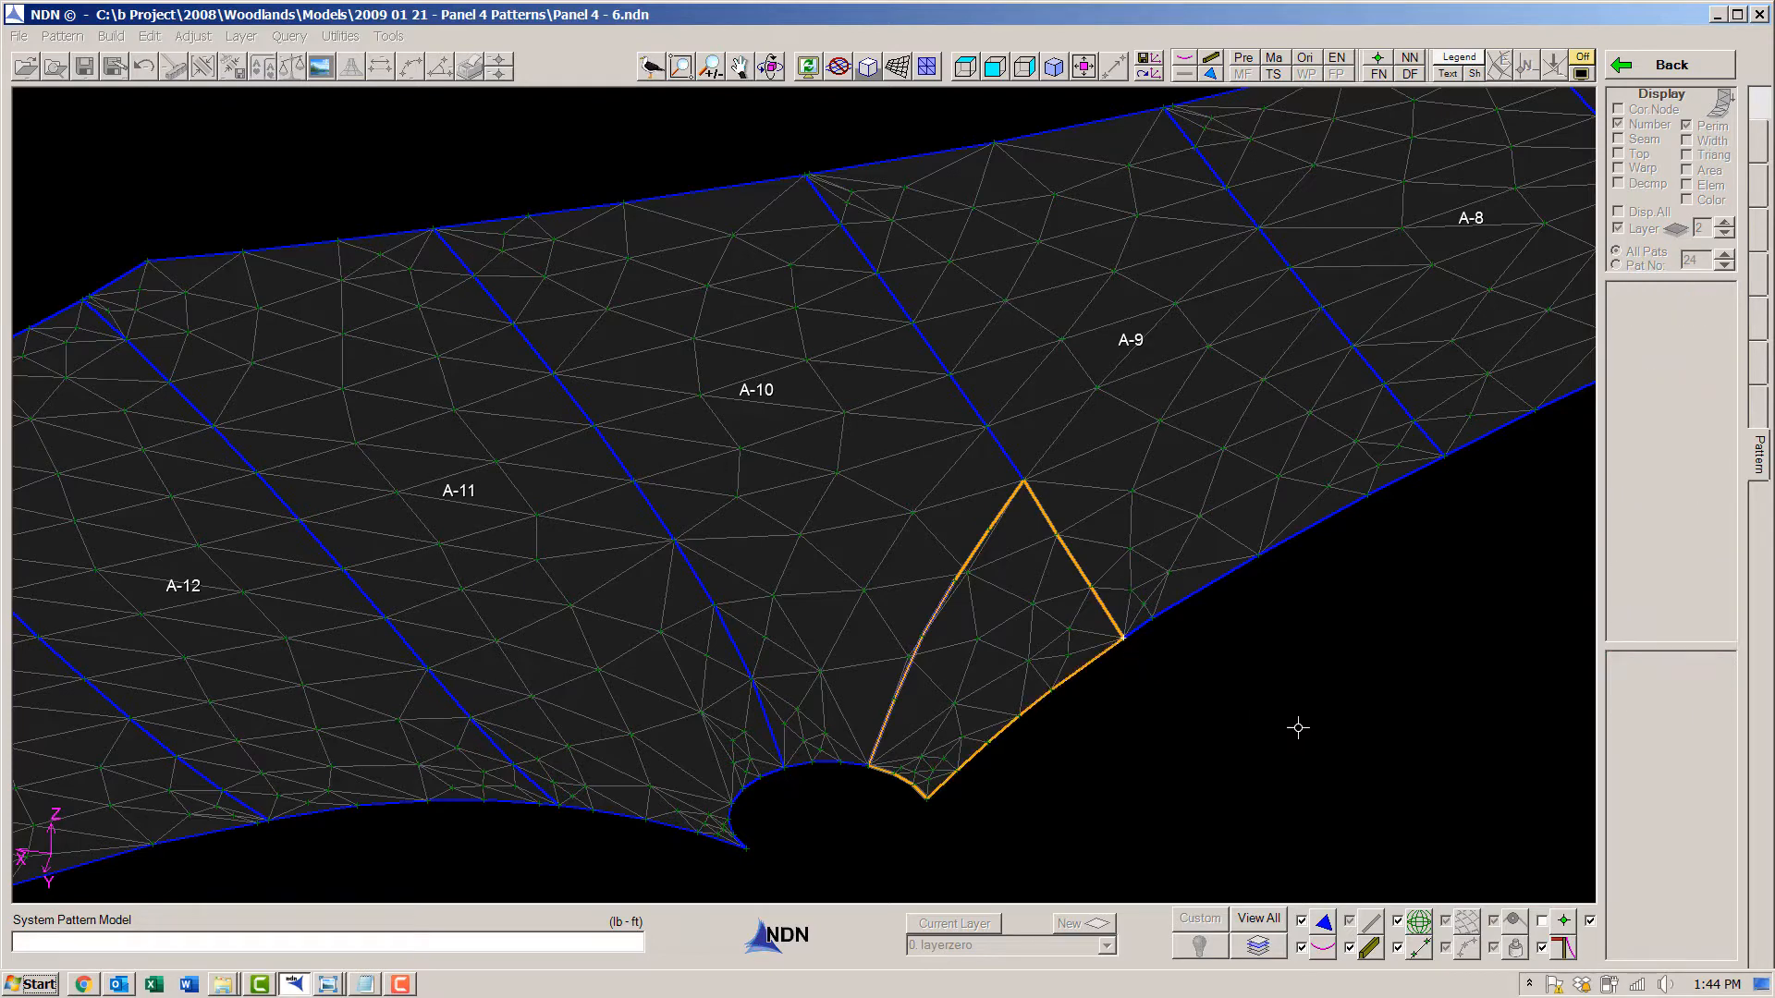
click(1711, 636)
click(1709, 635)
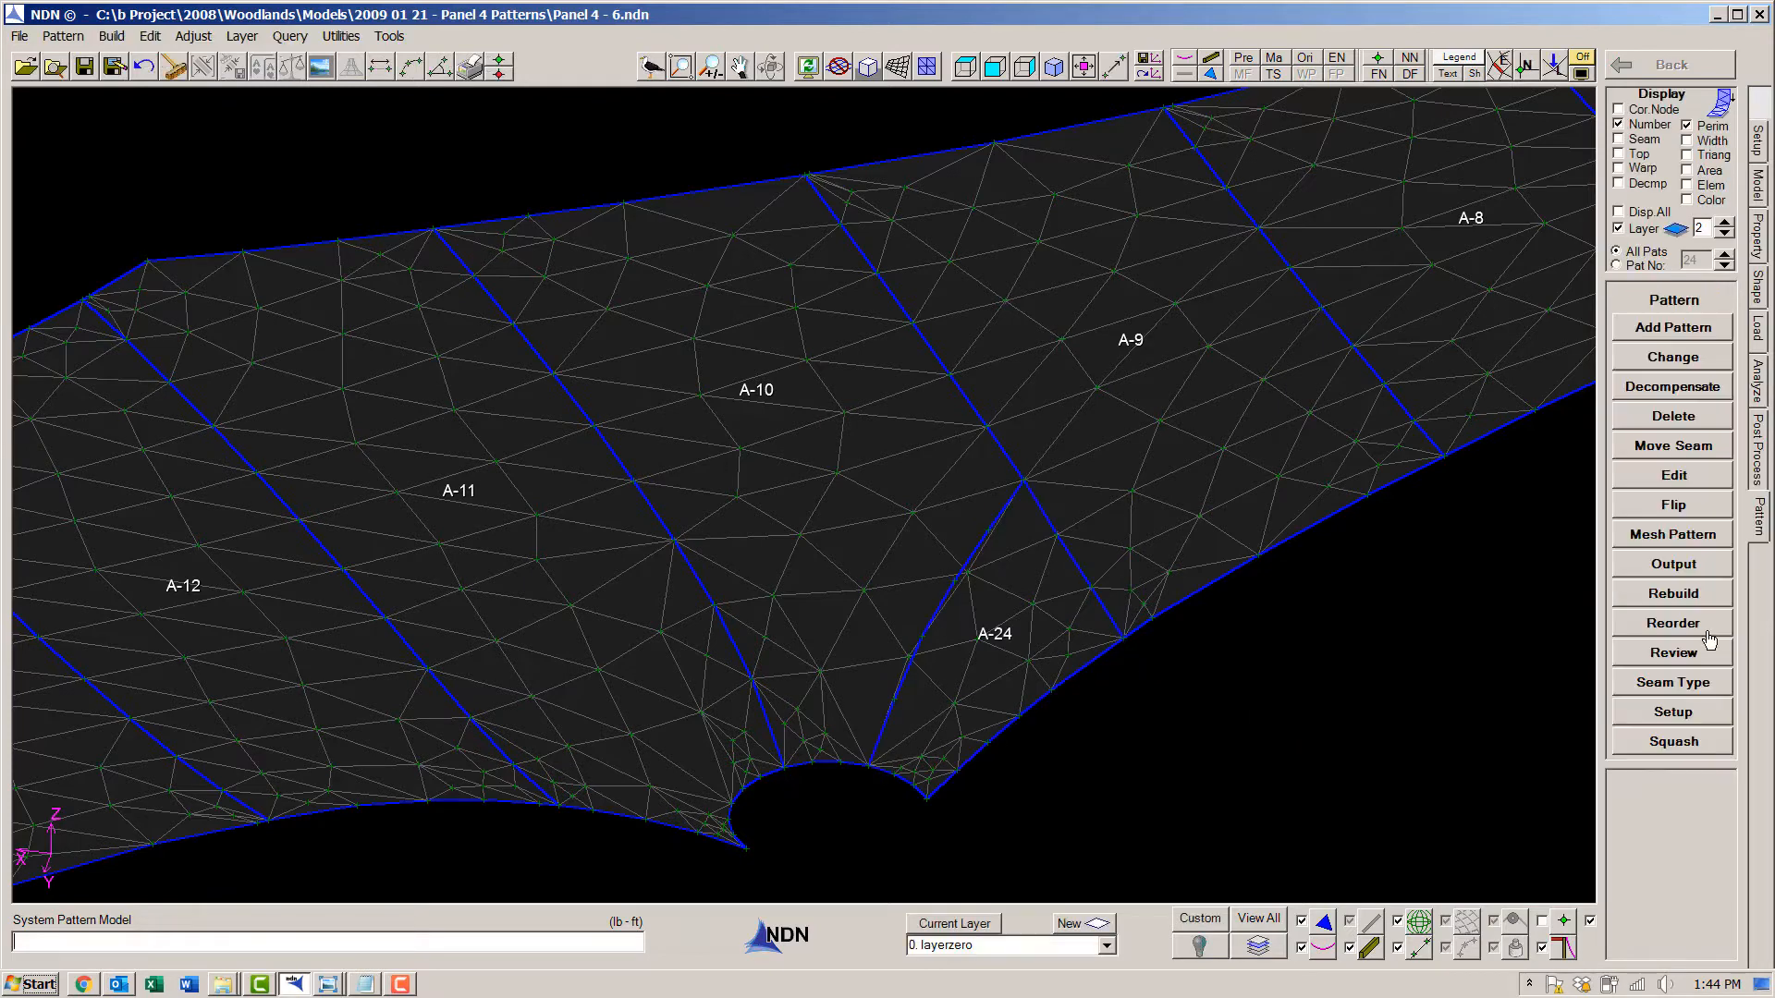
- Remesh A-10 and the new notch corner pattern using the Regular Style with 3 segments
click(1674, 535)
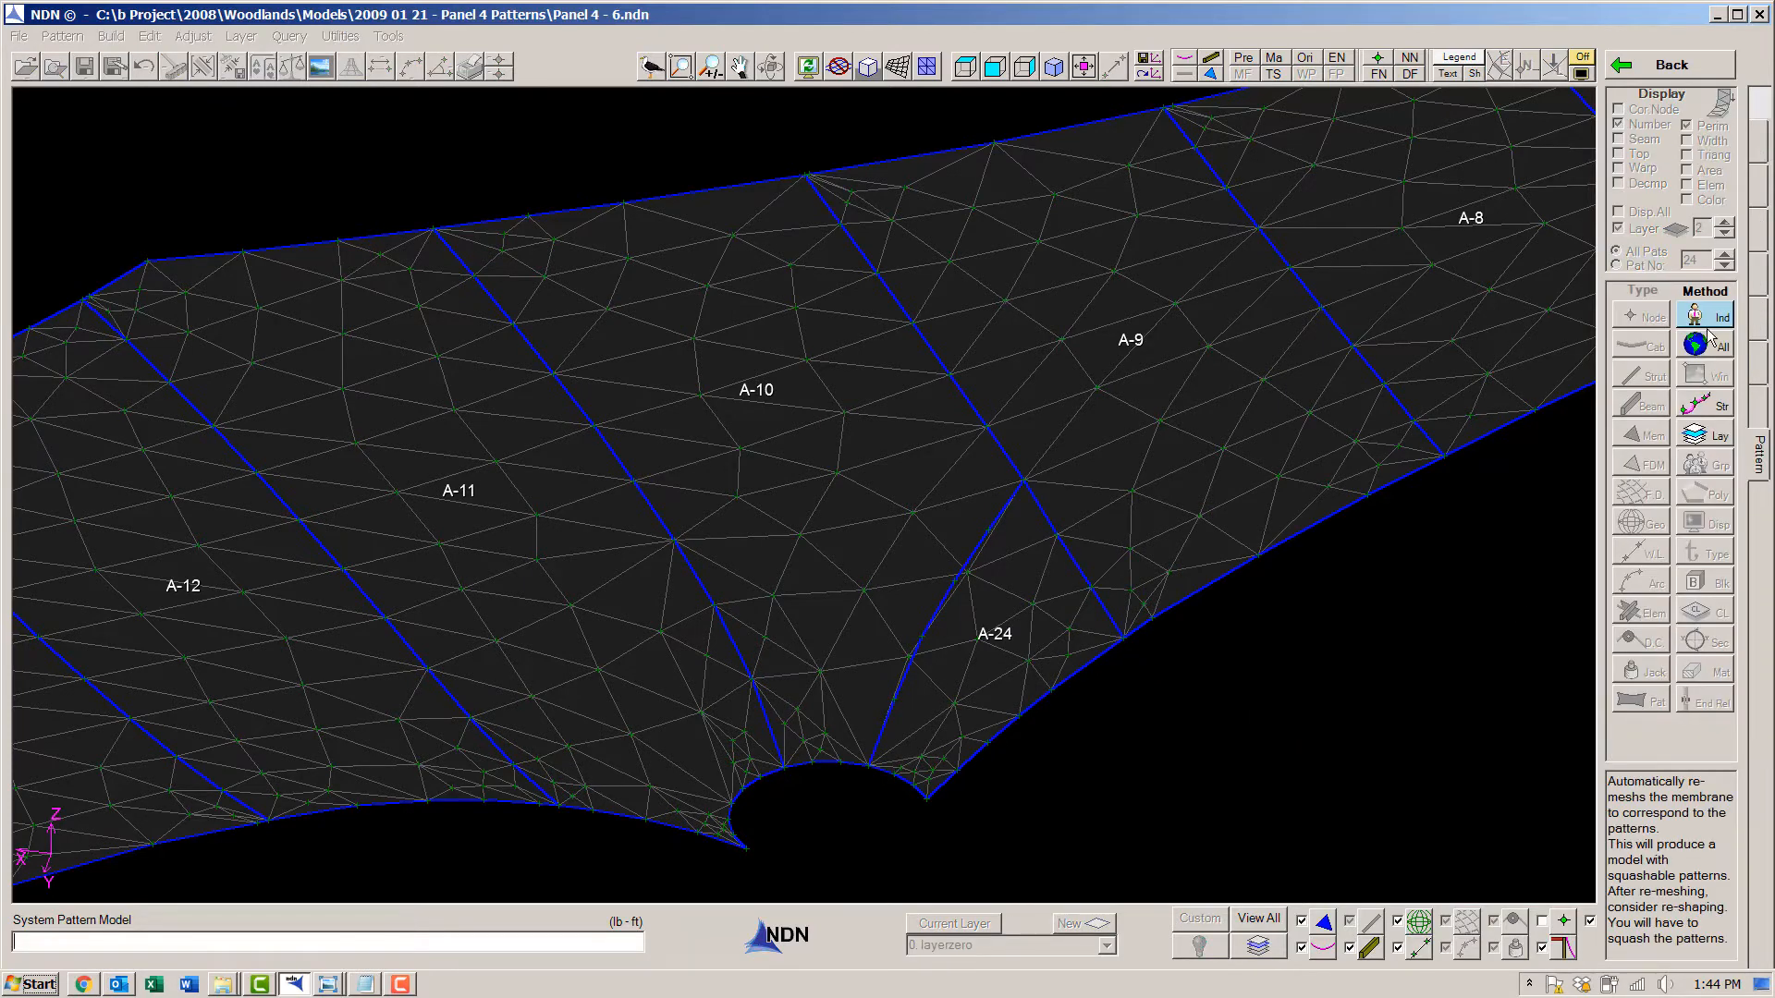
click(1708, 329)
click(1007, 607)
click(913, 546)
right_click(957, 615)
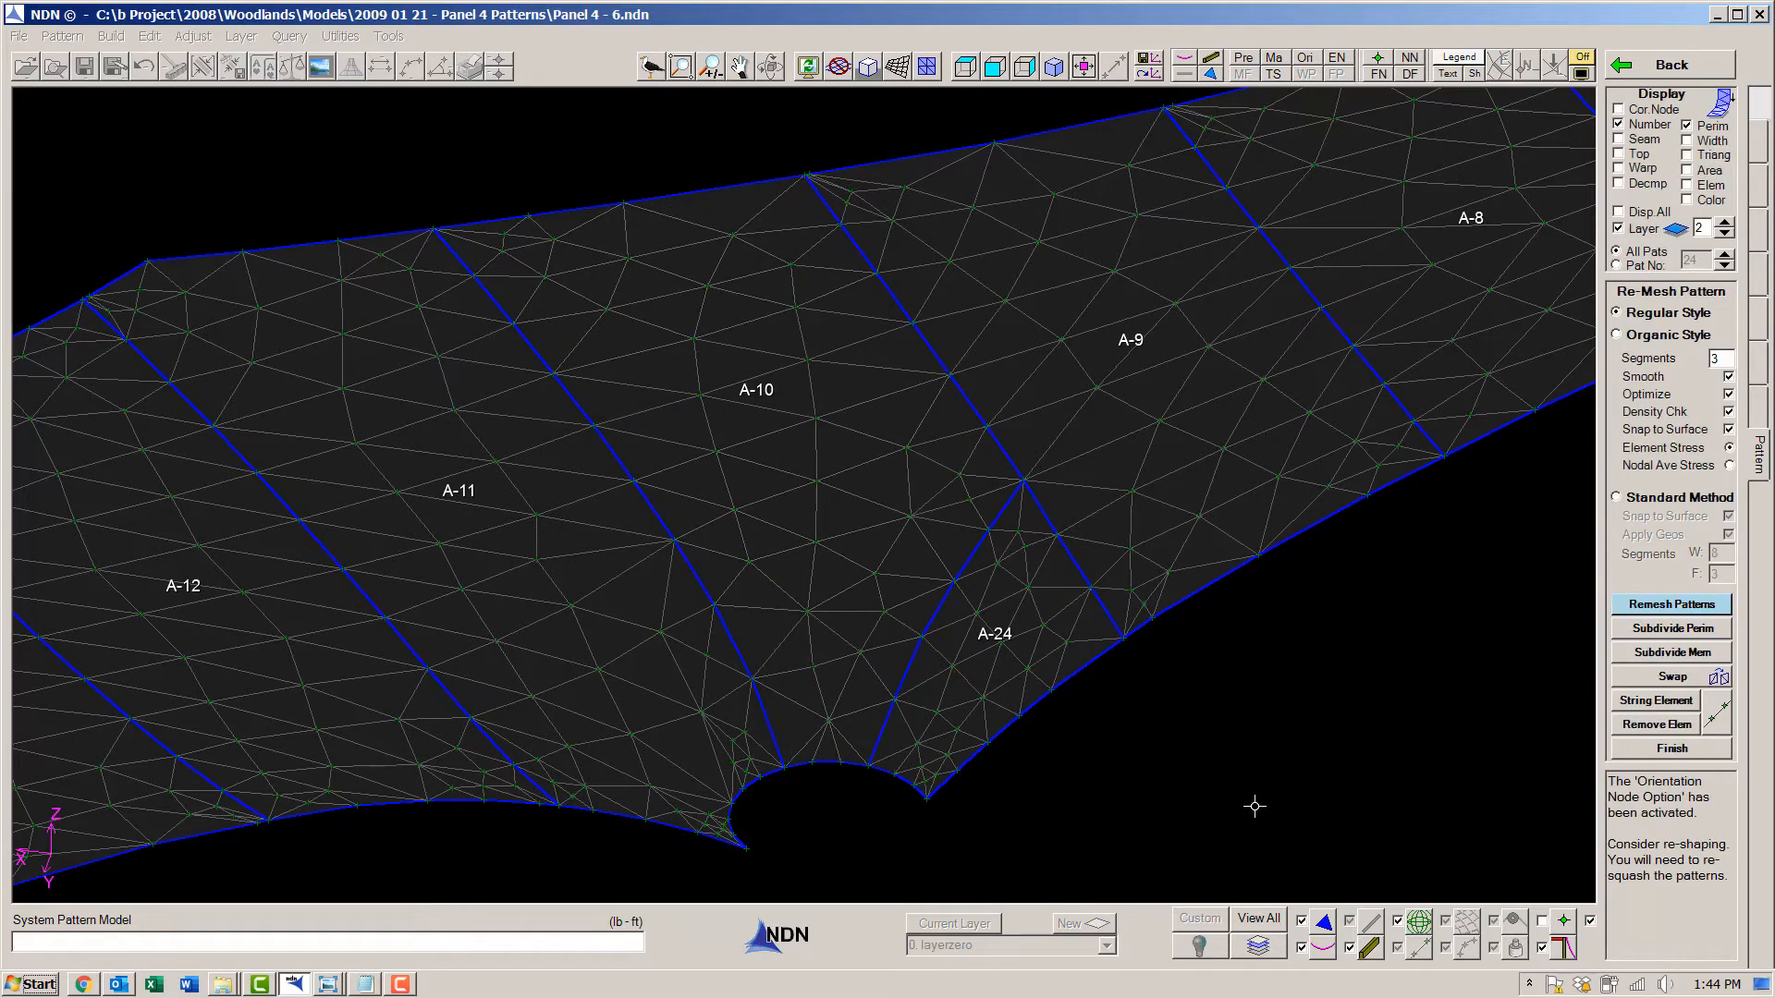
click(1673, 749)
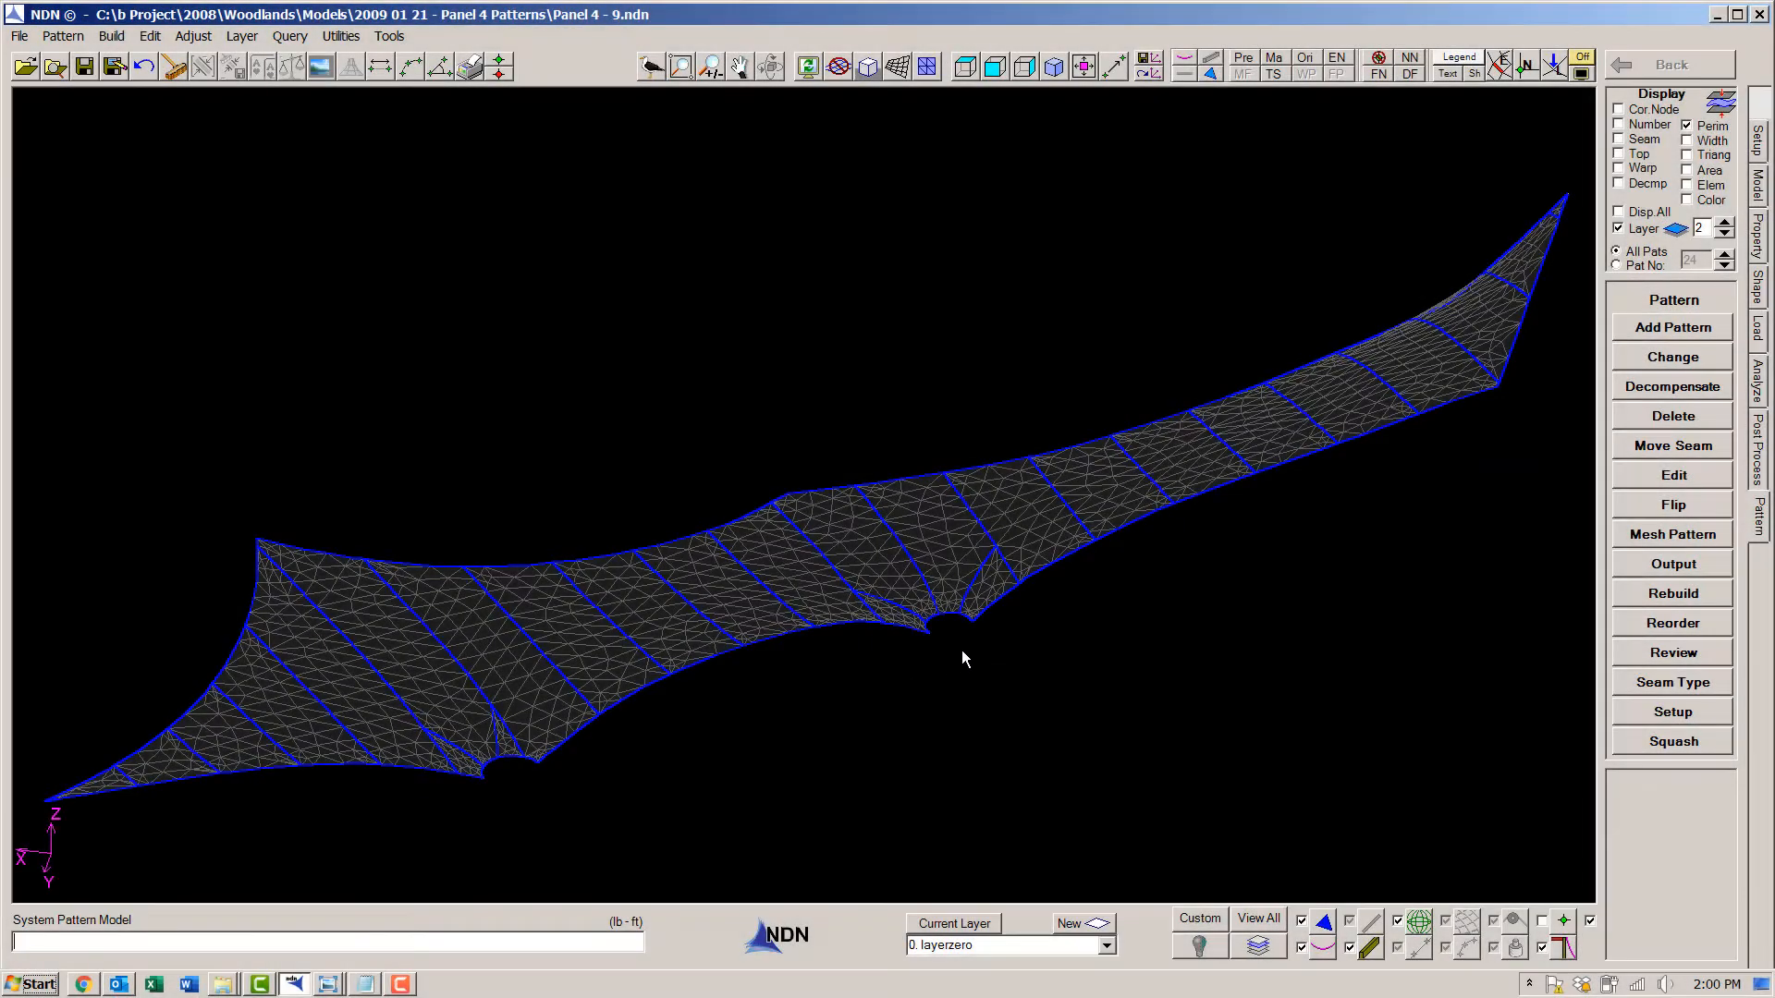
- Review the squashed patterns as an exploded assembly with shear strain displayed, examining the patterns around both notches
scroll(962, 649, up, 4)
middle_drag(962, 649, 829, 418)
scroll(353, 635, down, 3)
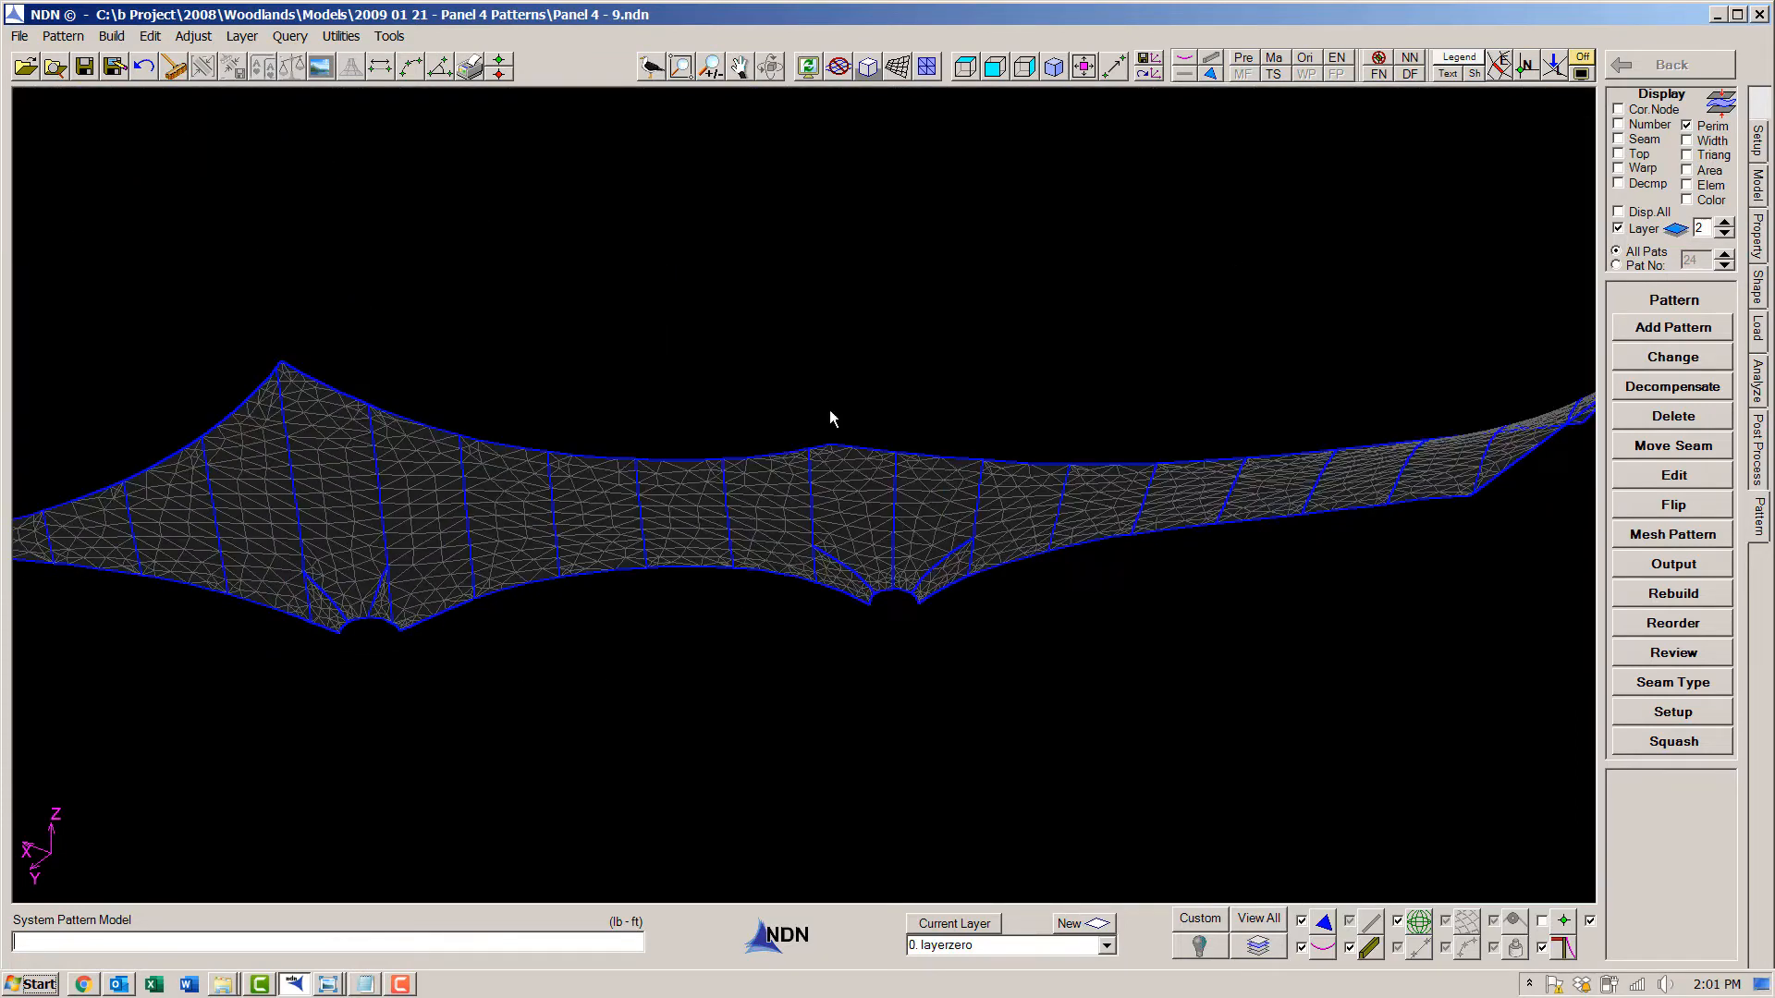
click(1085, 70)
click(1673, 652)
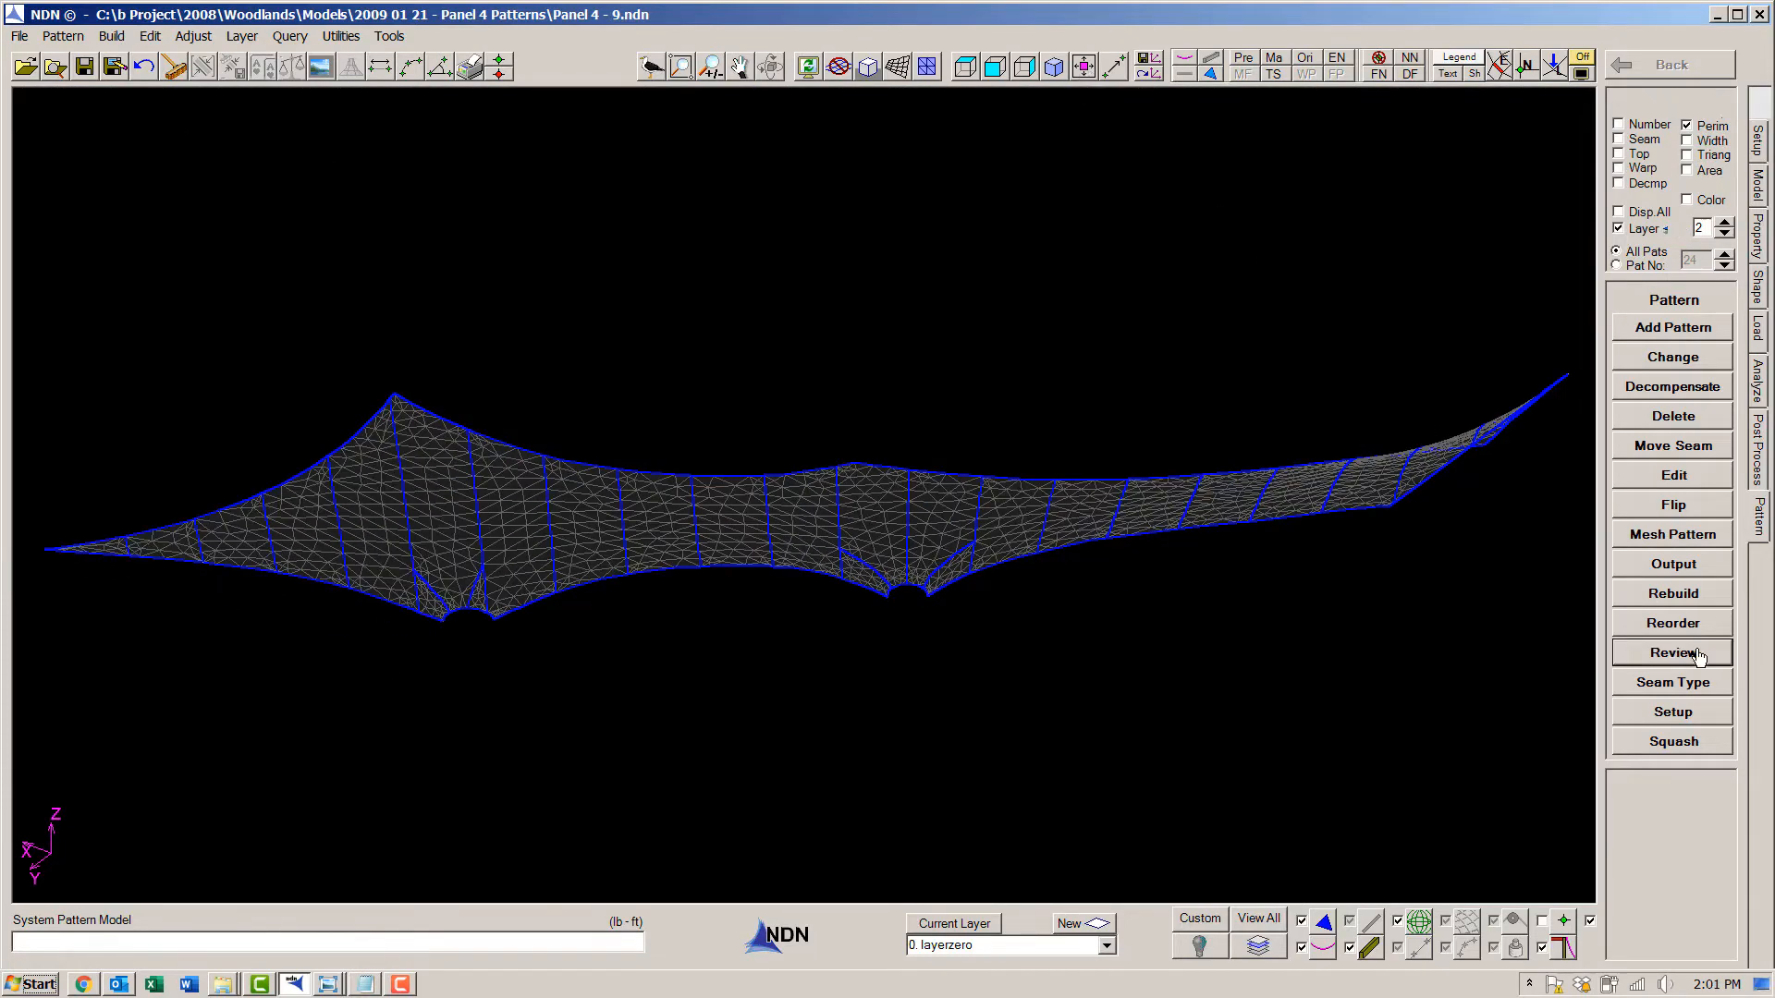
click(1641, 579)
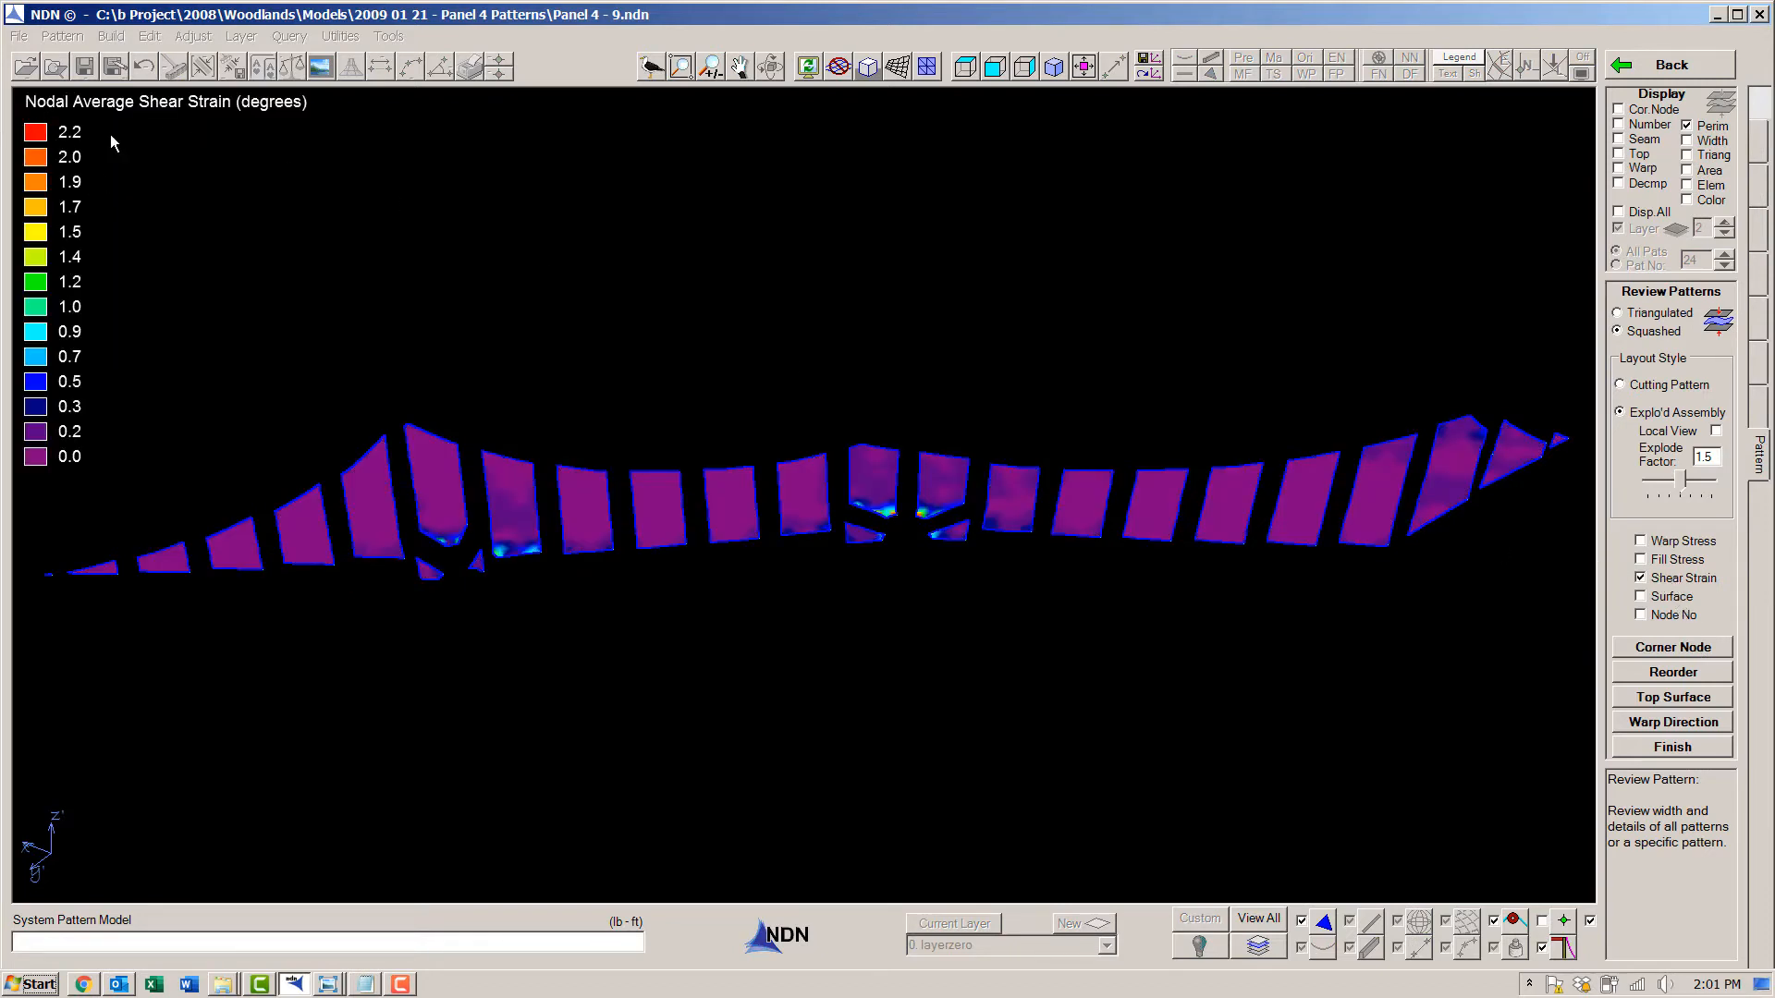
scroll(901, 536, up, 5)
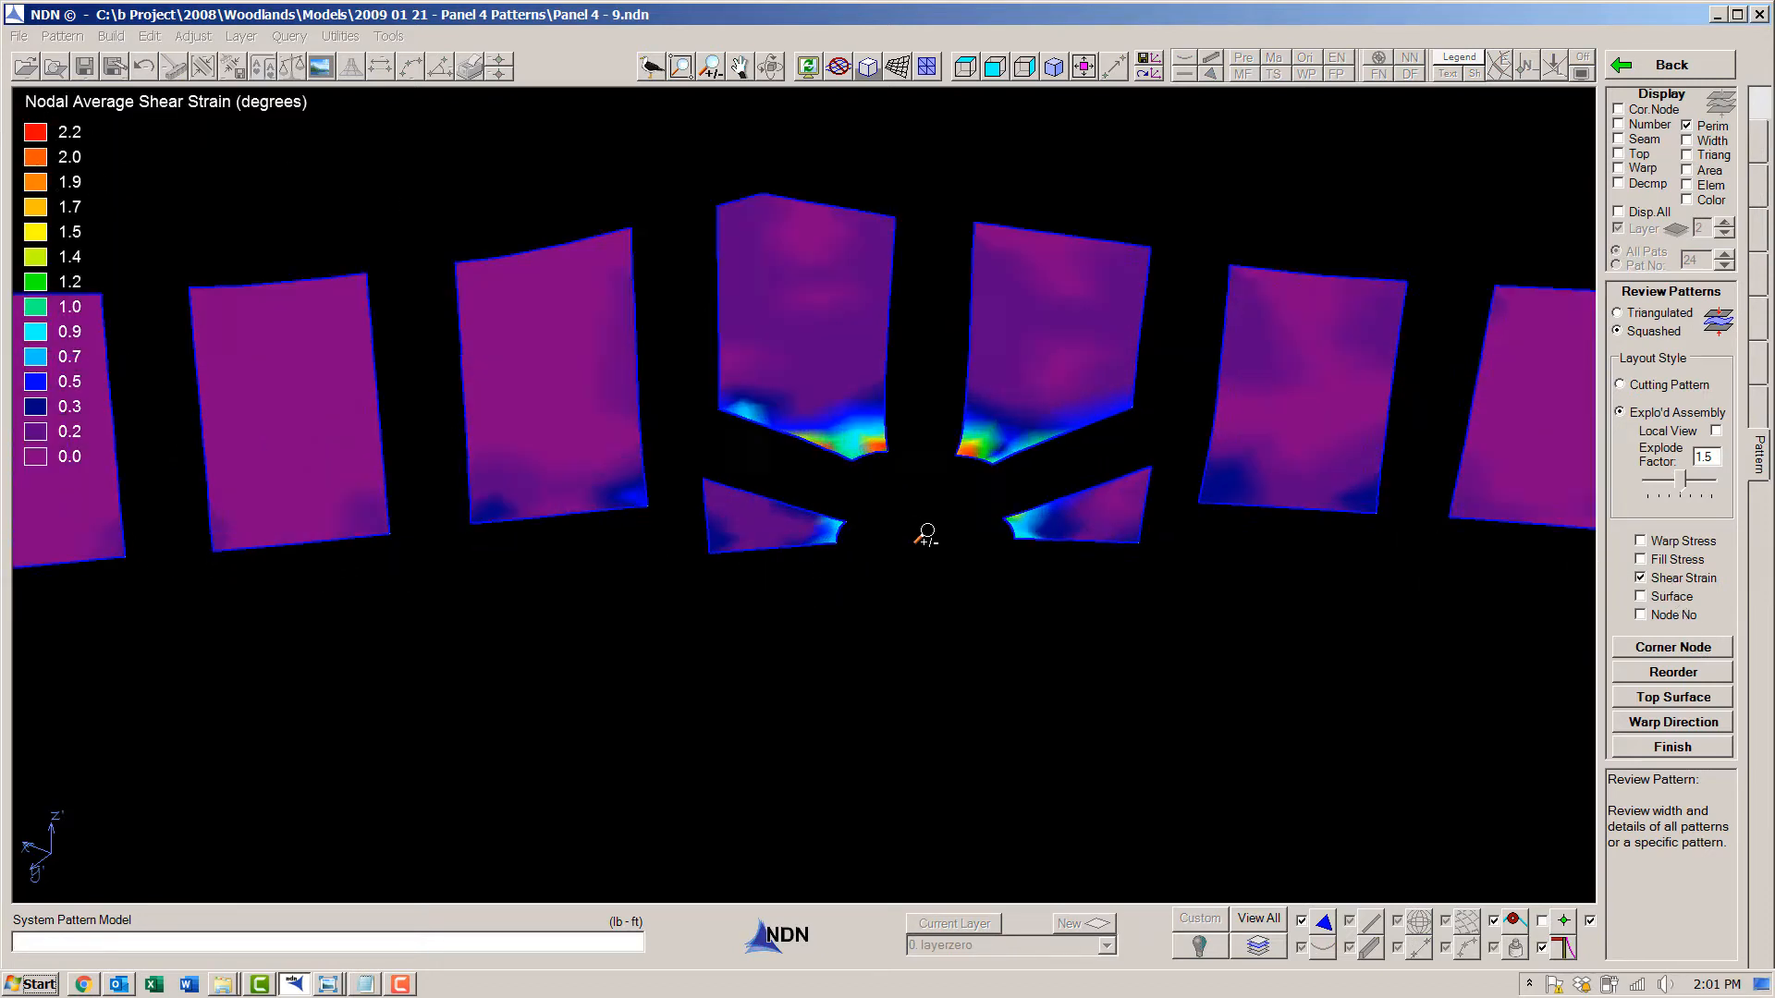
scroll(929, 545, down, 5)
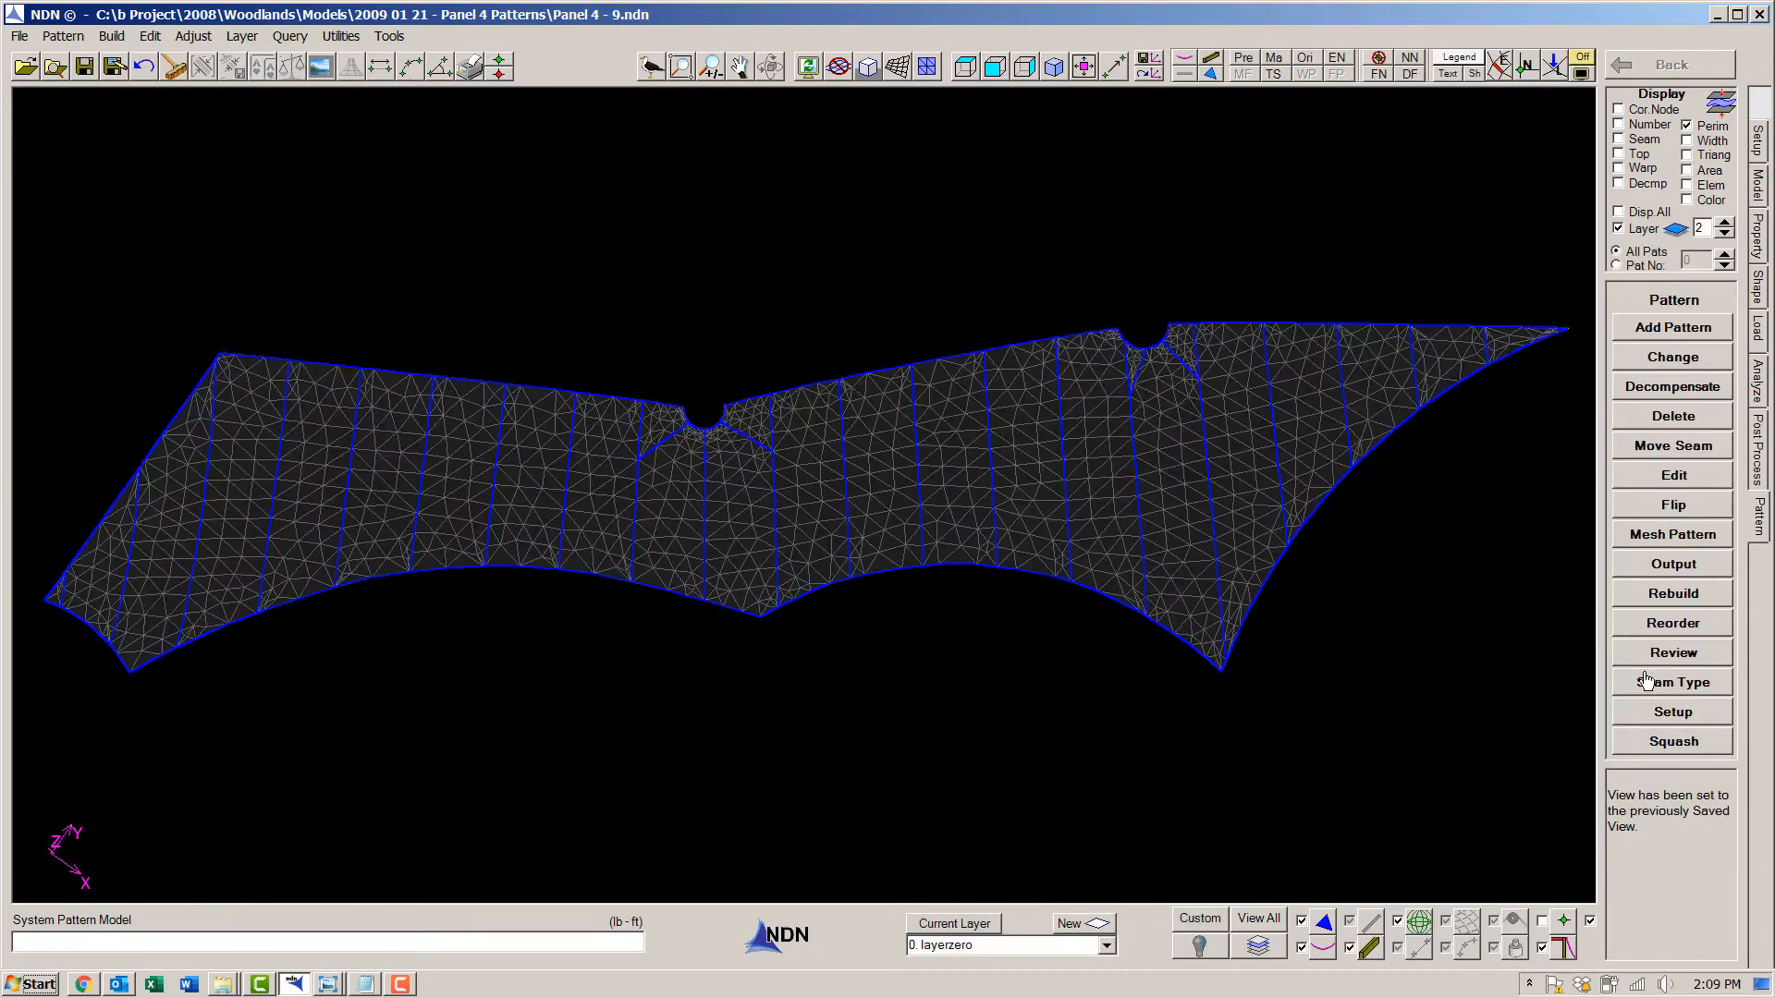
- Check the seam data in the pattern setup, then assign the Lap seam type to all geodesic seam lines
click(1670, 714)
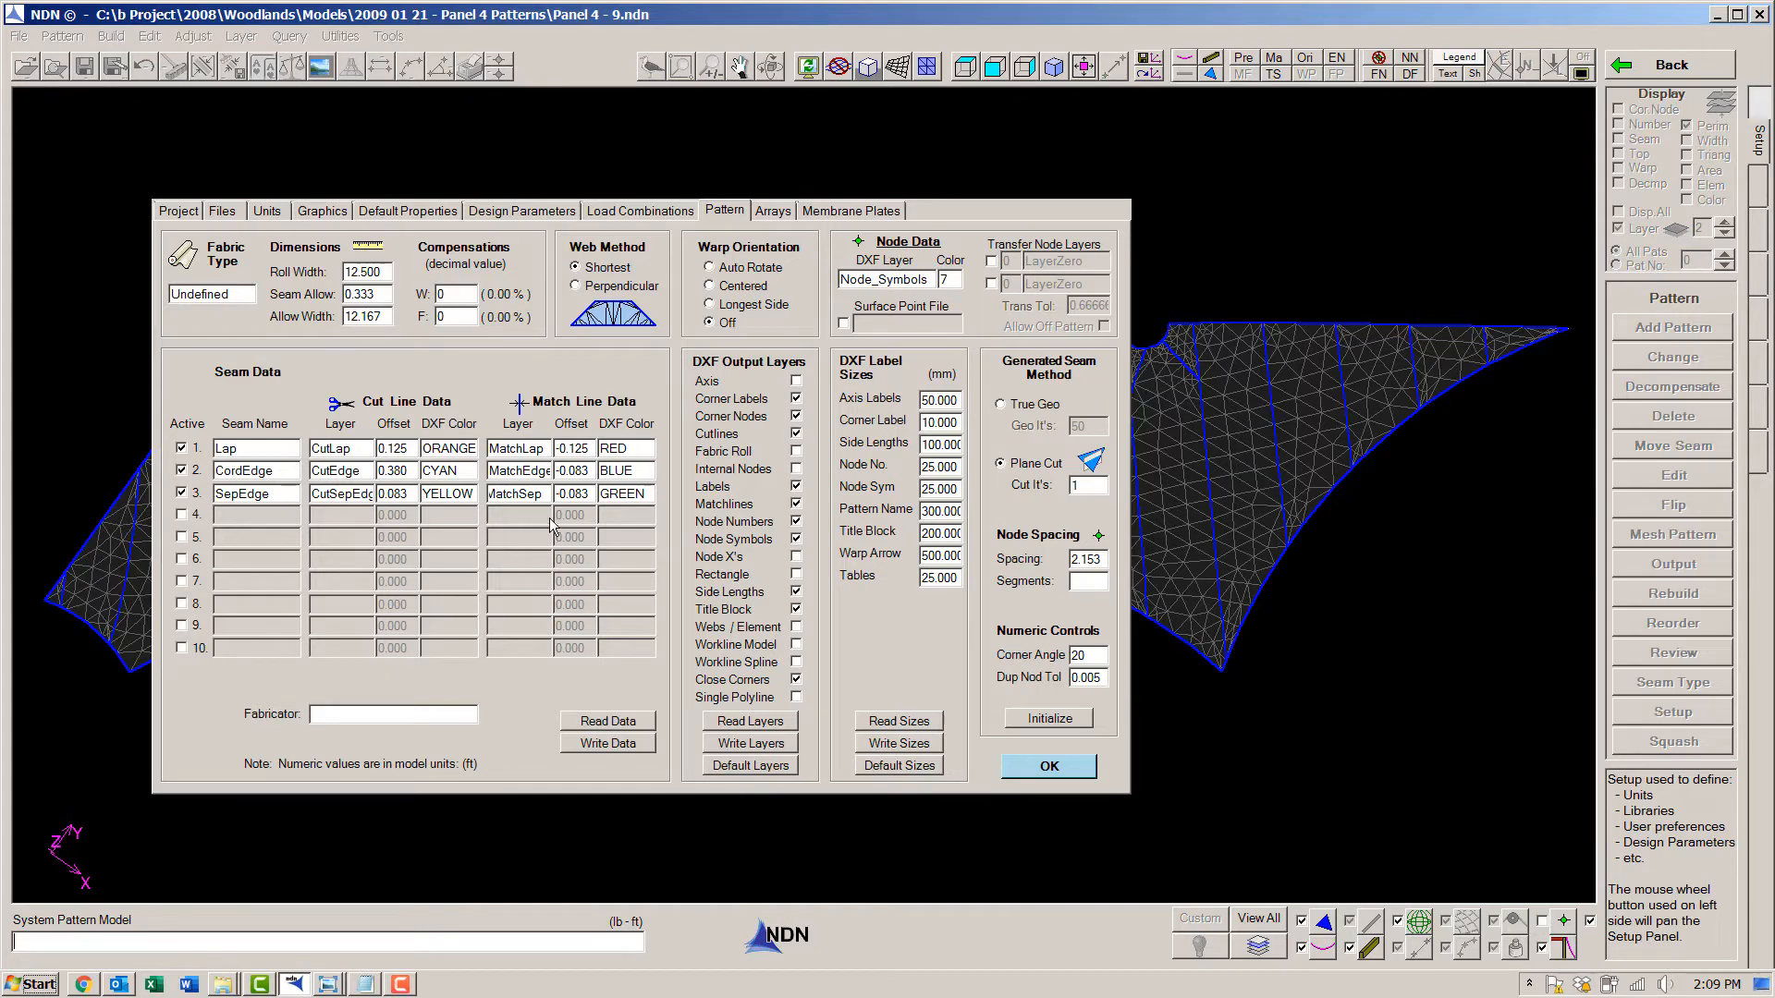
click(1048, 766)
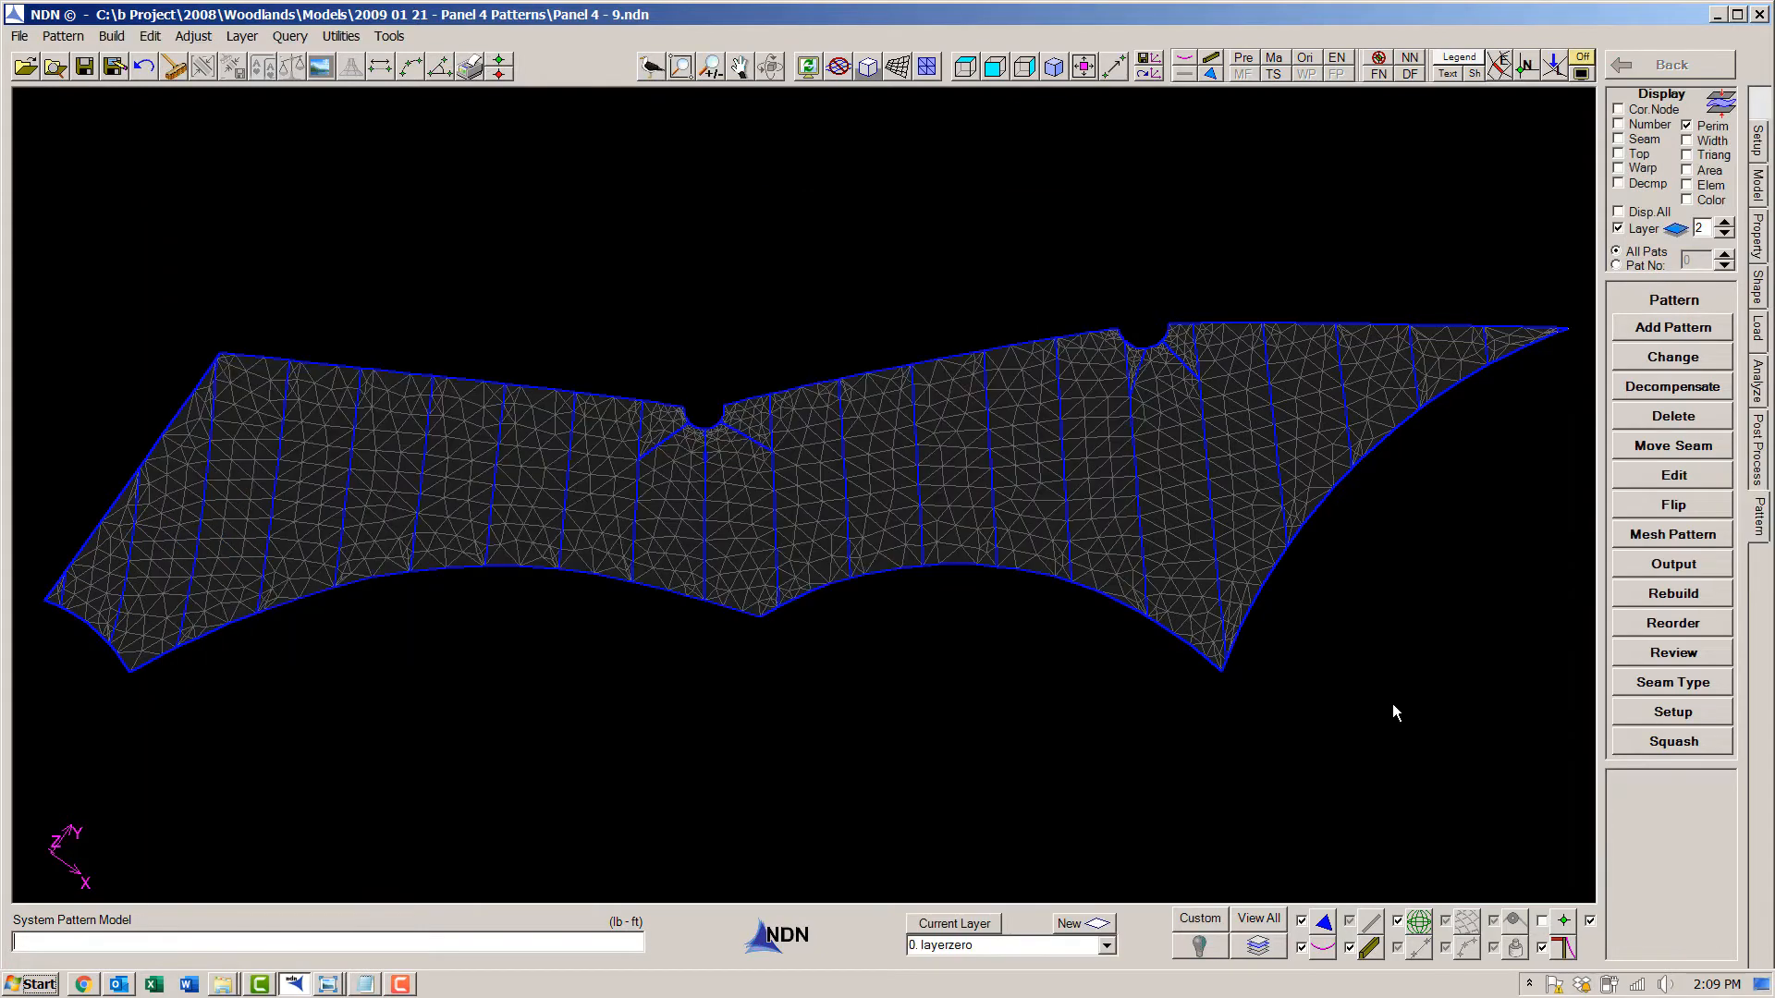
click(1674, 686)
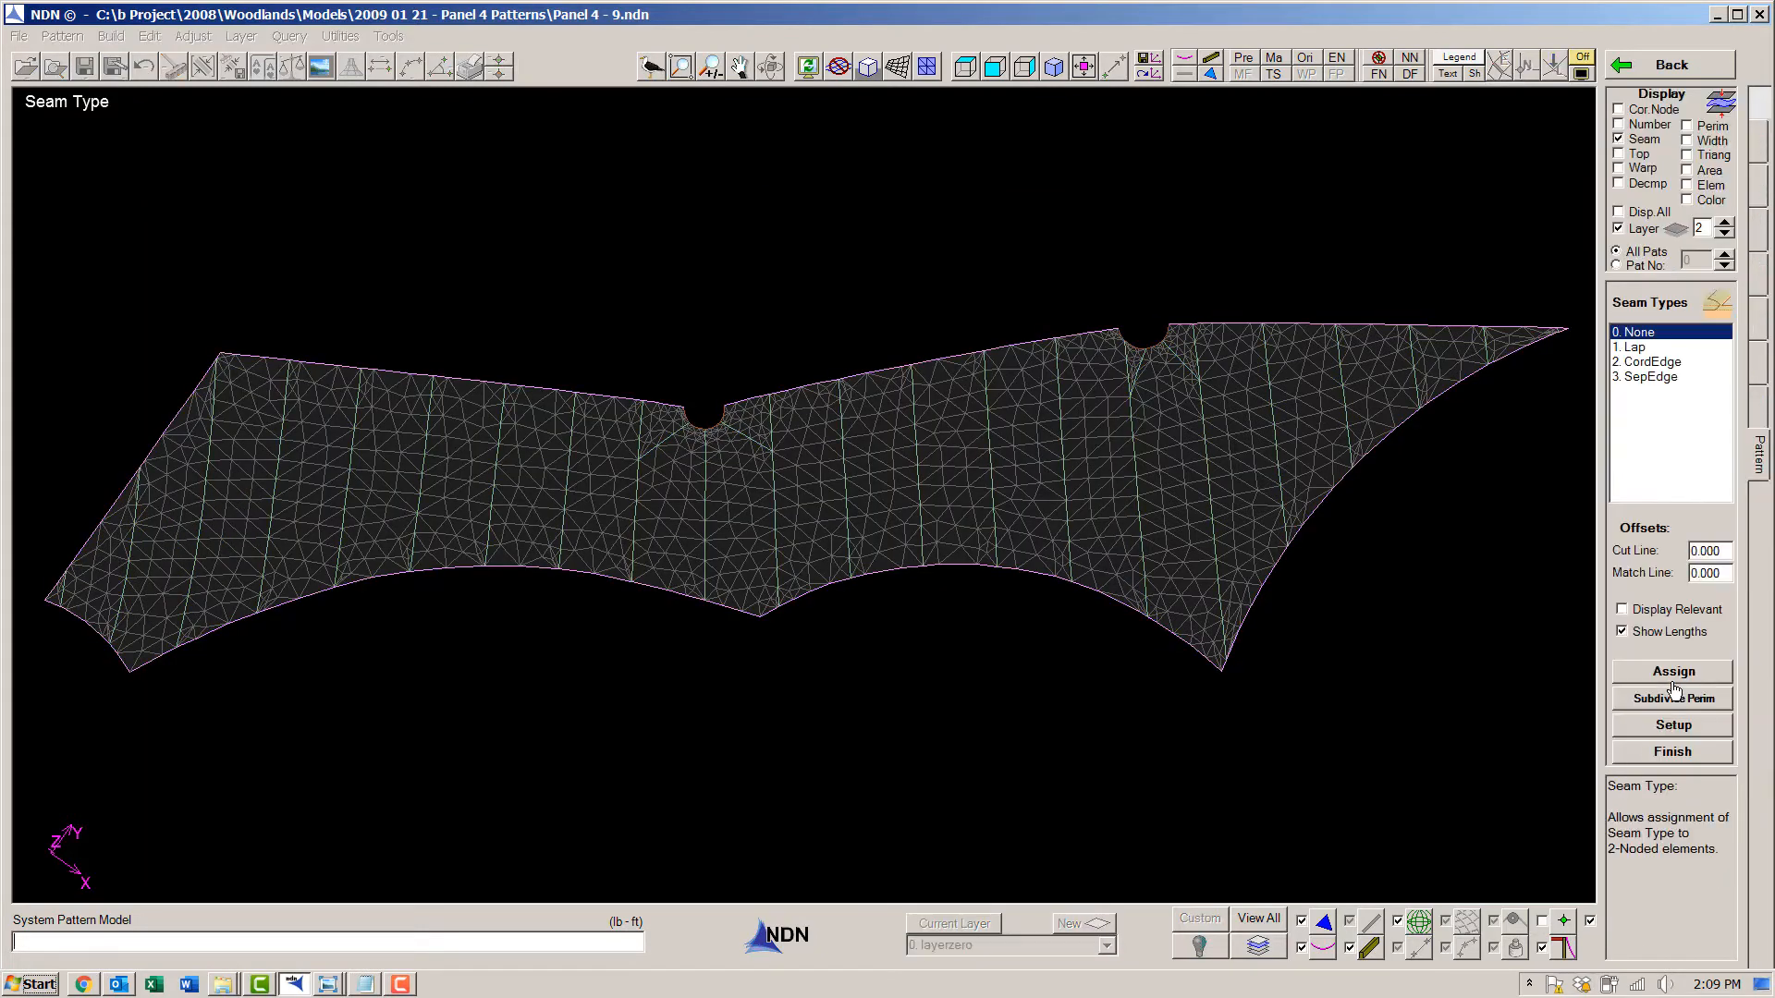
click(1636, 348)
click(1663, 678)
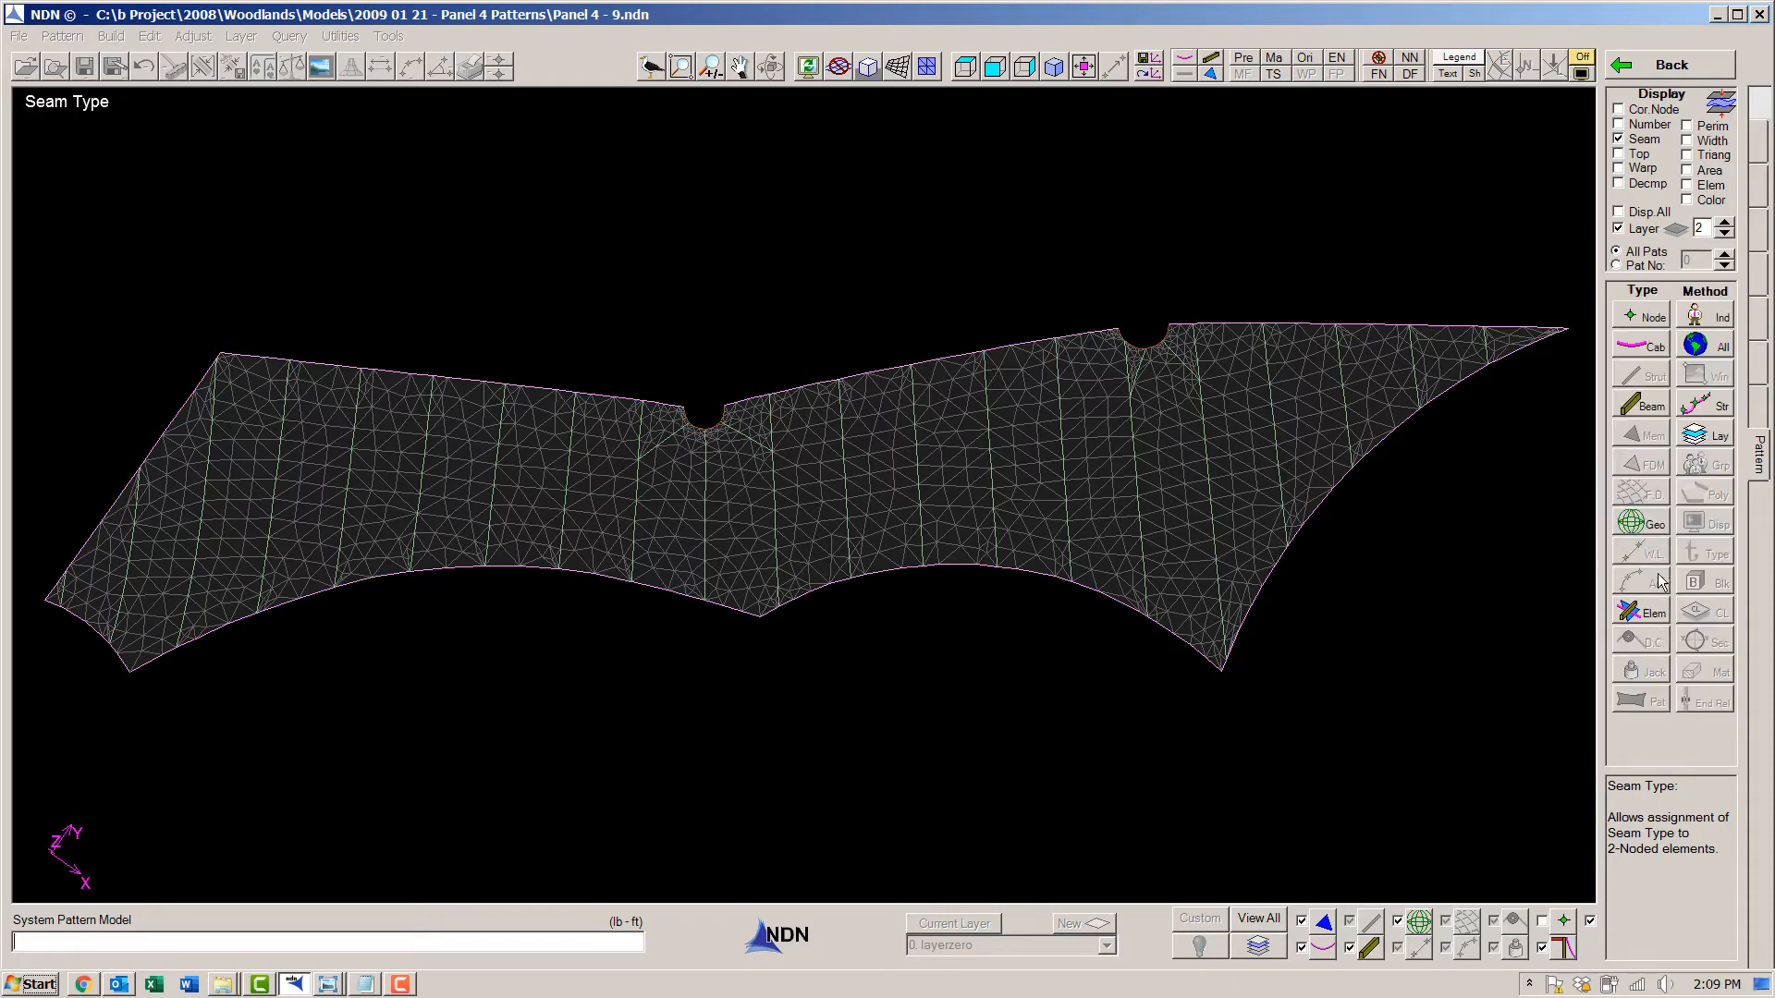
click(1692, 348)
- Assign the CordEdge seam type to all cable elements along the membrane perimeter
click(1651, 363)
click(1672, 679)
click(1641, 347)
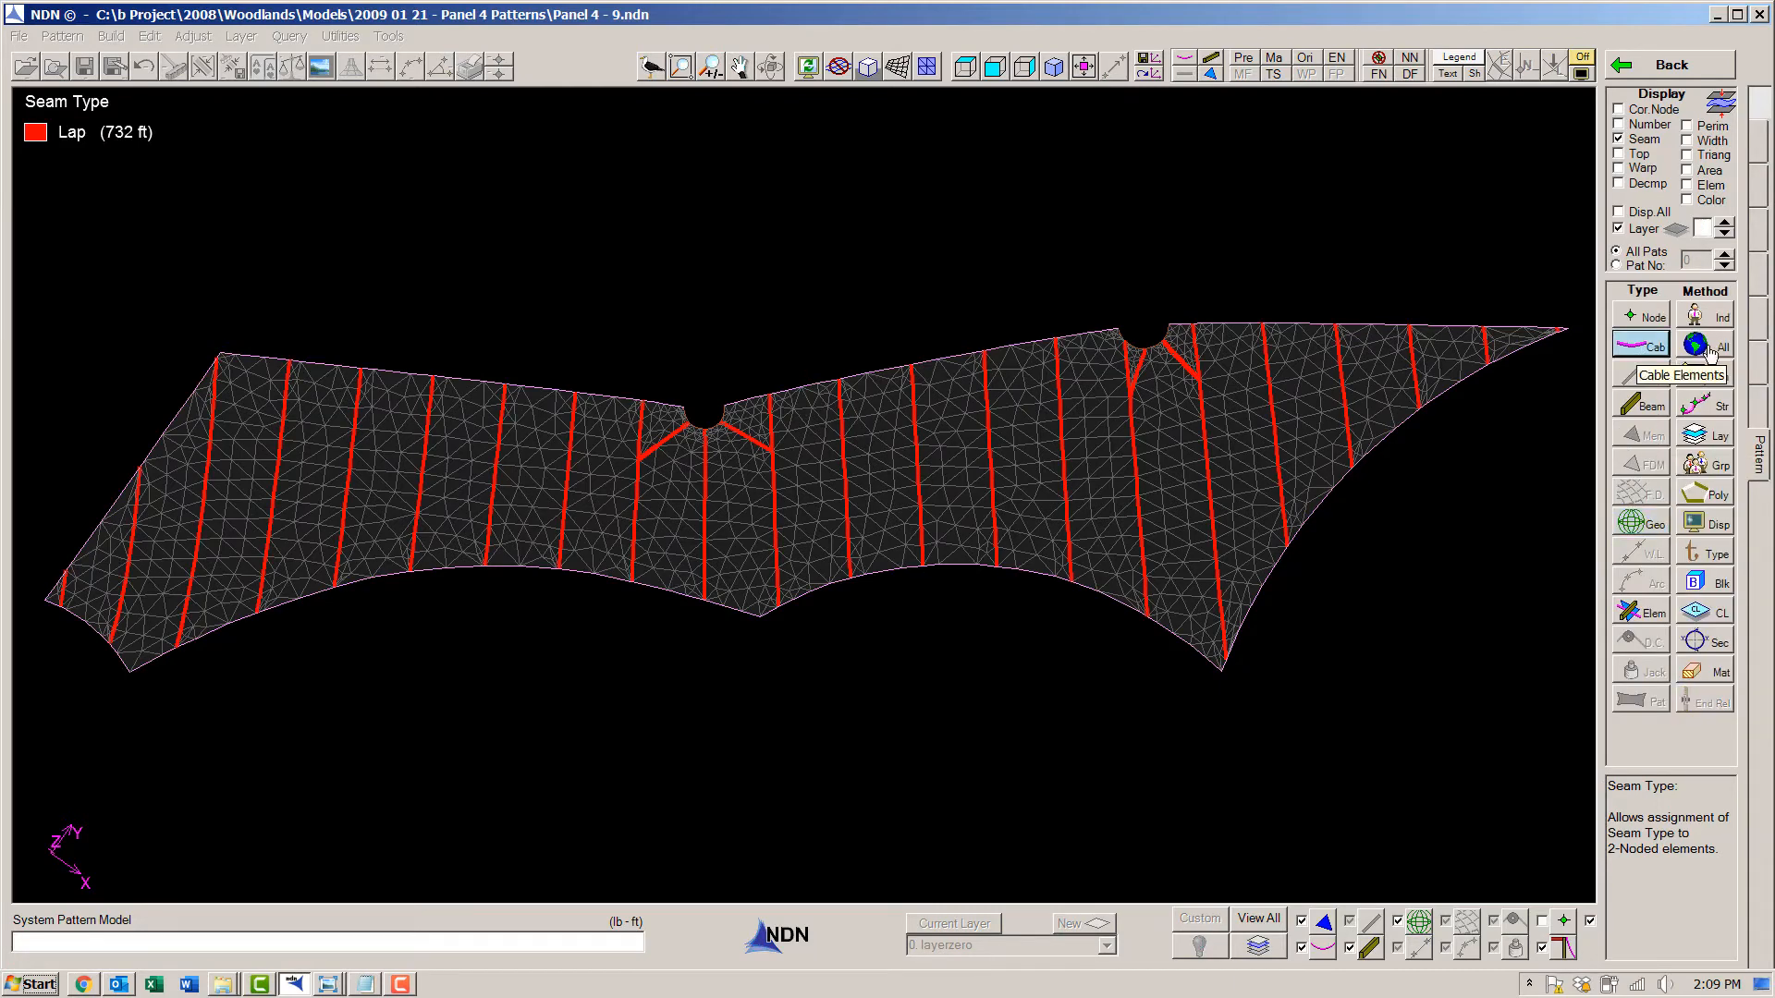
- Assign the SepEdge seam type to all beam elements at the notches and finish the seam assignment
click(1645, 378)
click(1649, 673)
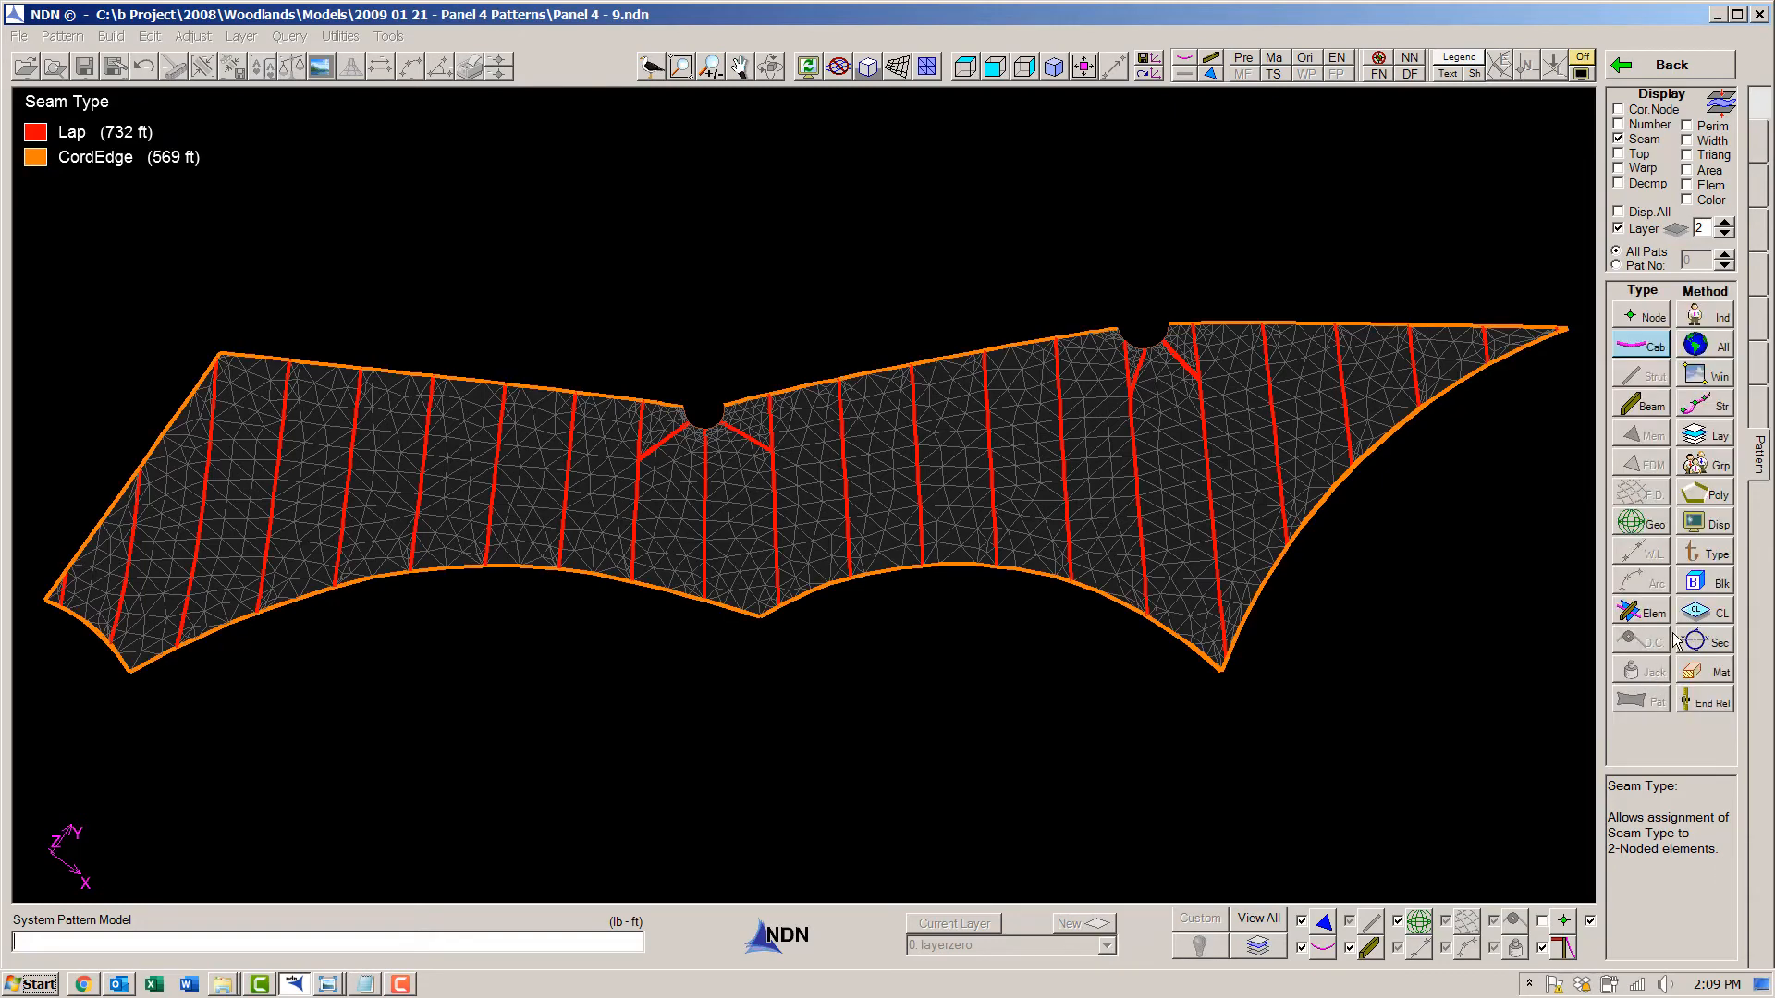
click(1637, 408)
click(1697, 350)
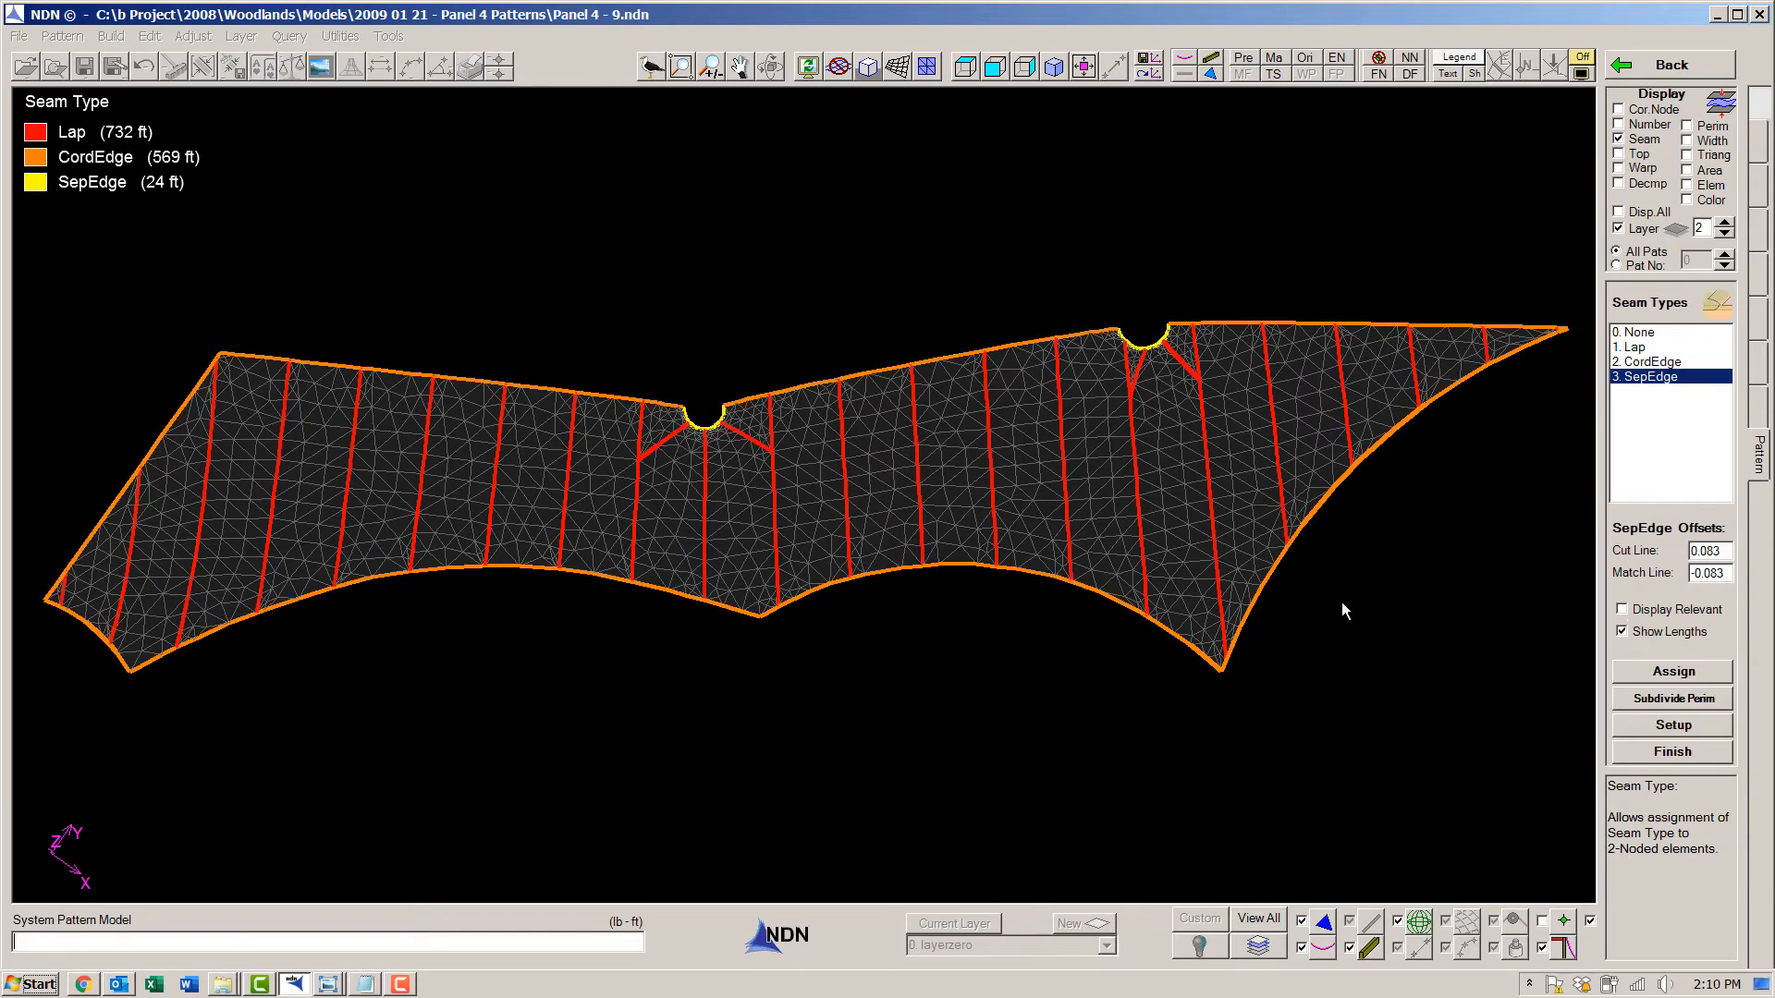
click(1656, 763)
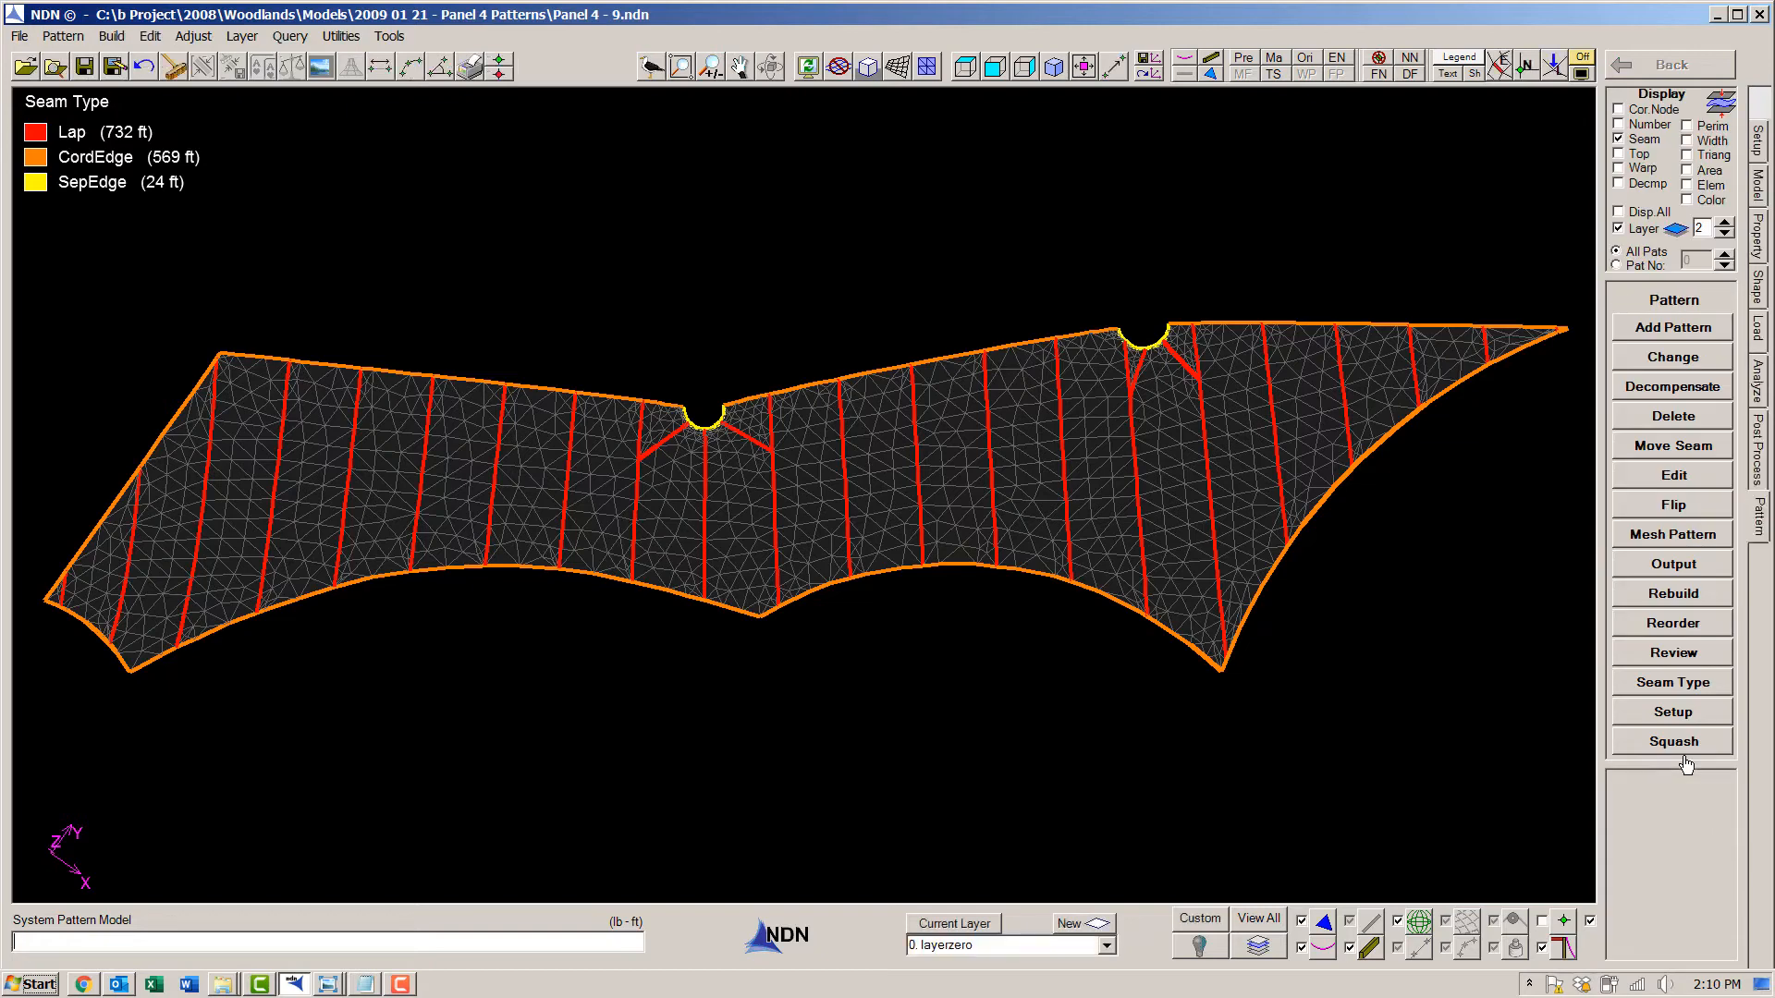
- Assign 50 percent decompensation with a blend length of 4 to the beam elements at the notches
click(1672, 390)
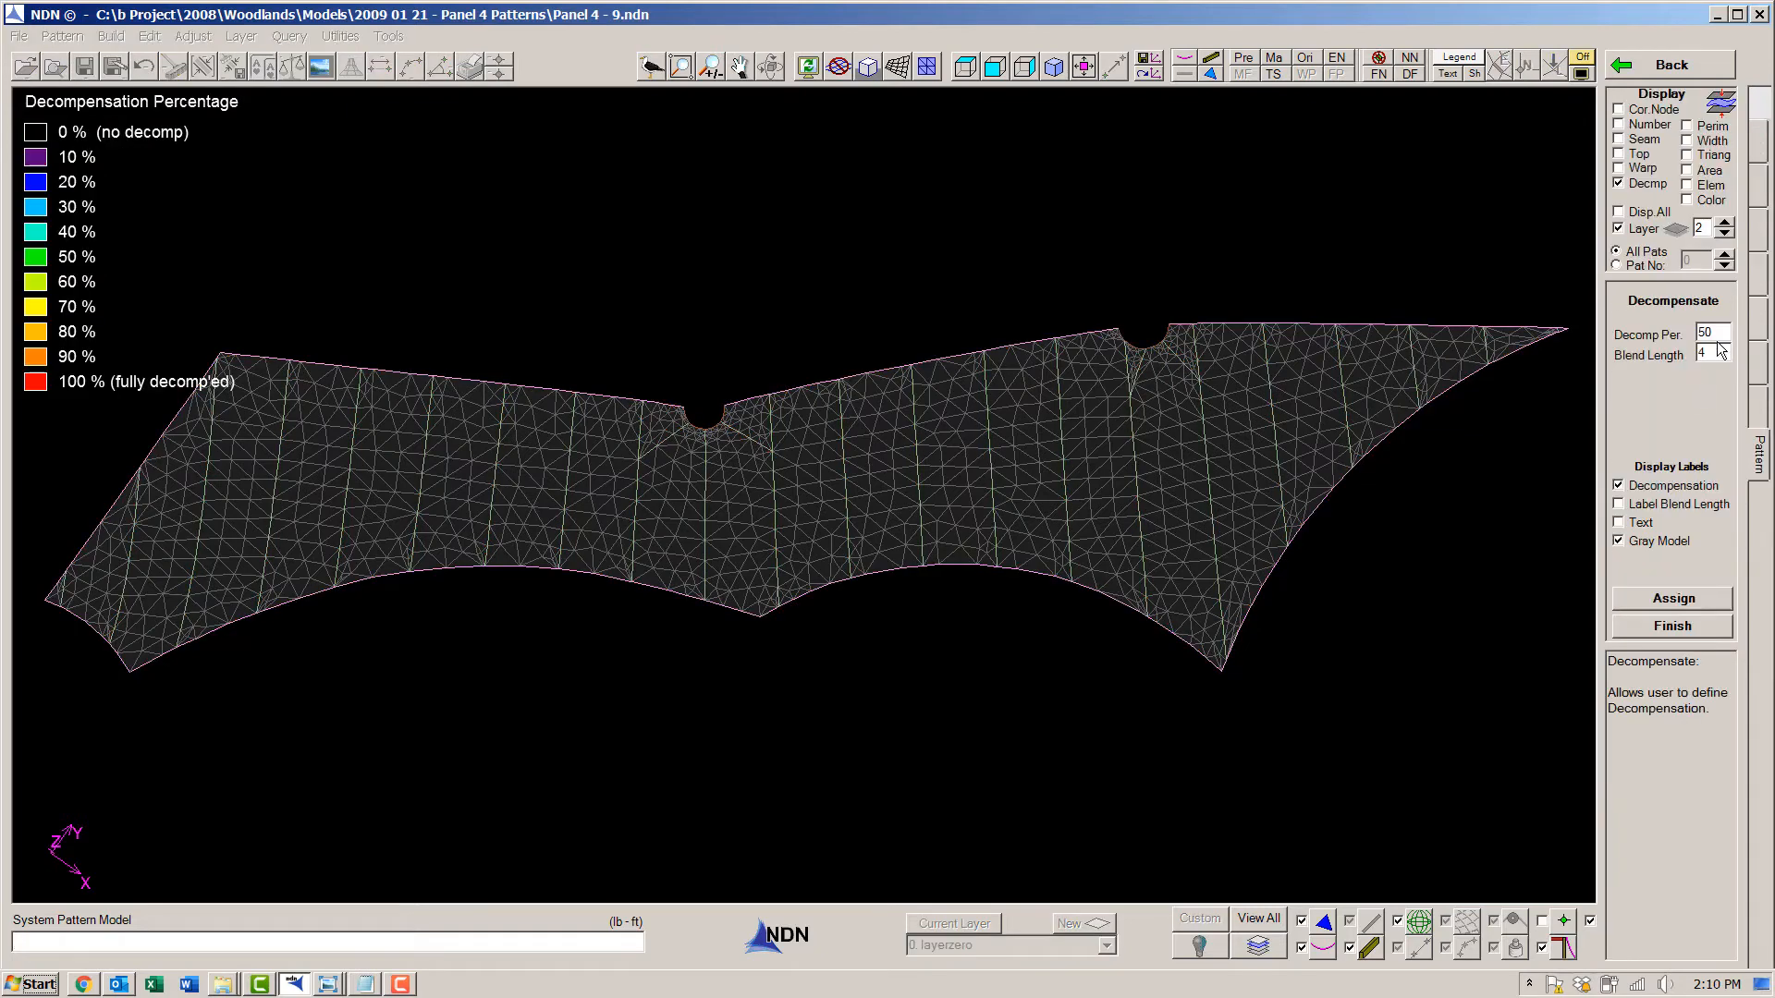
click(1688, 600)
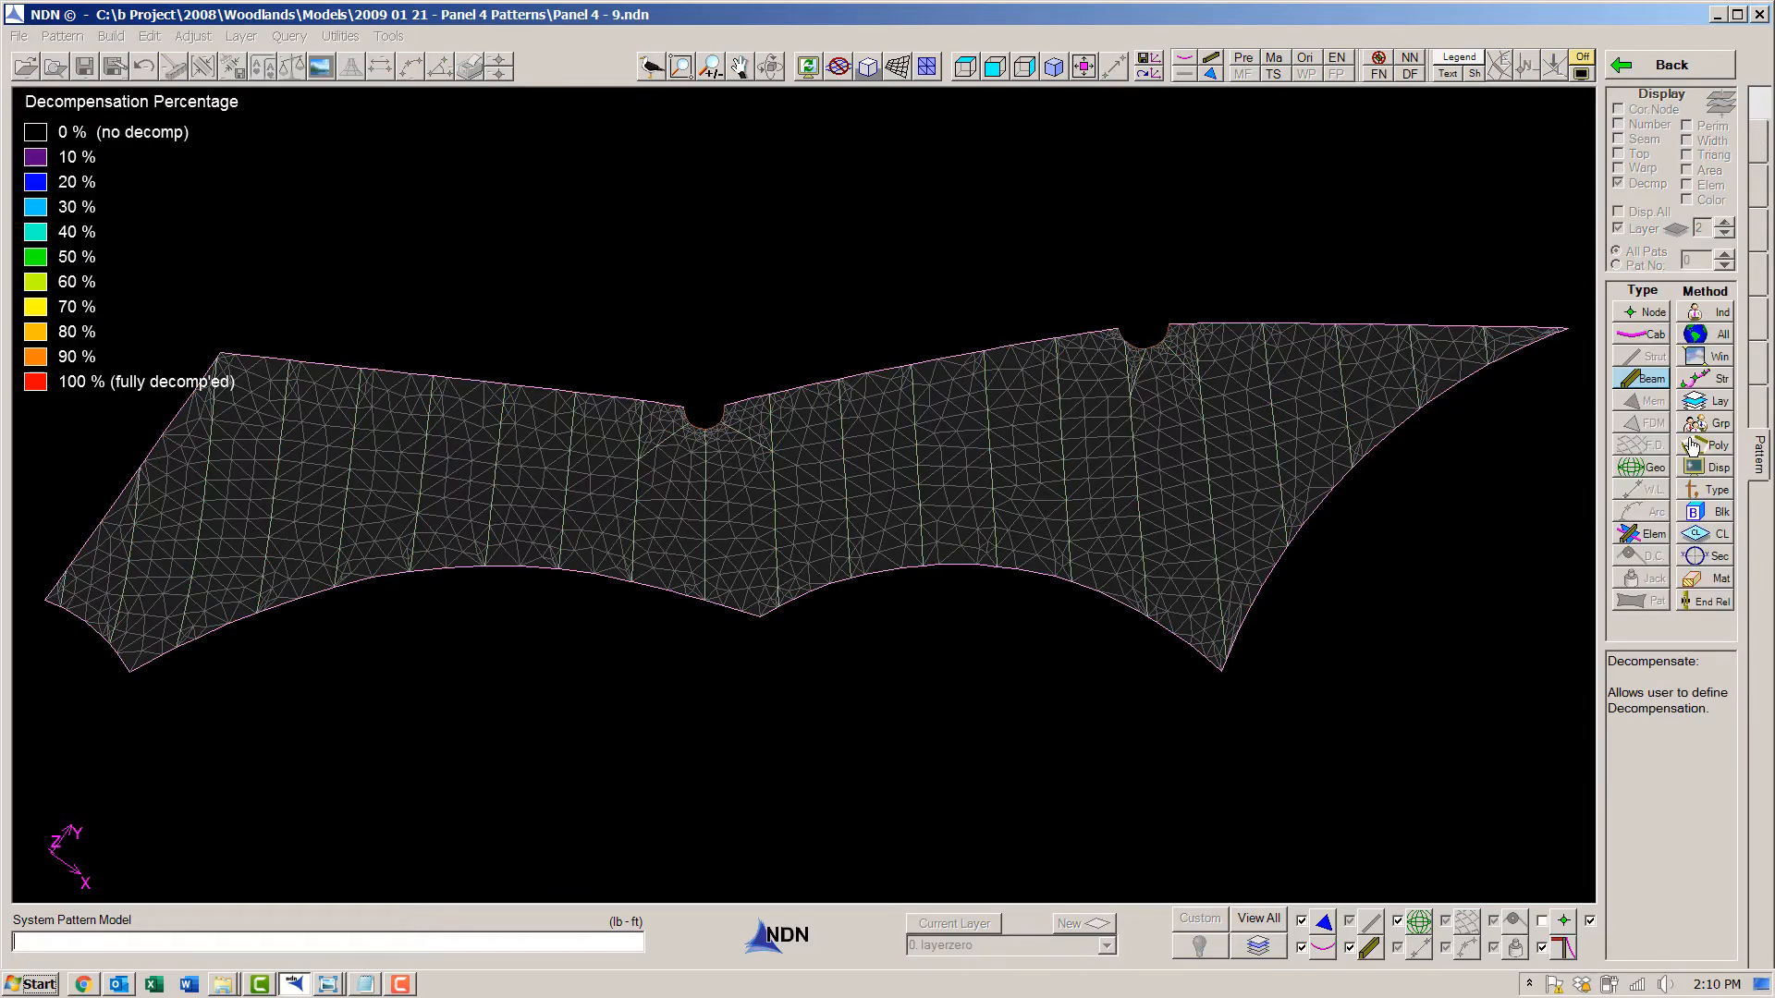
click(1699, 356)
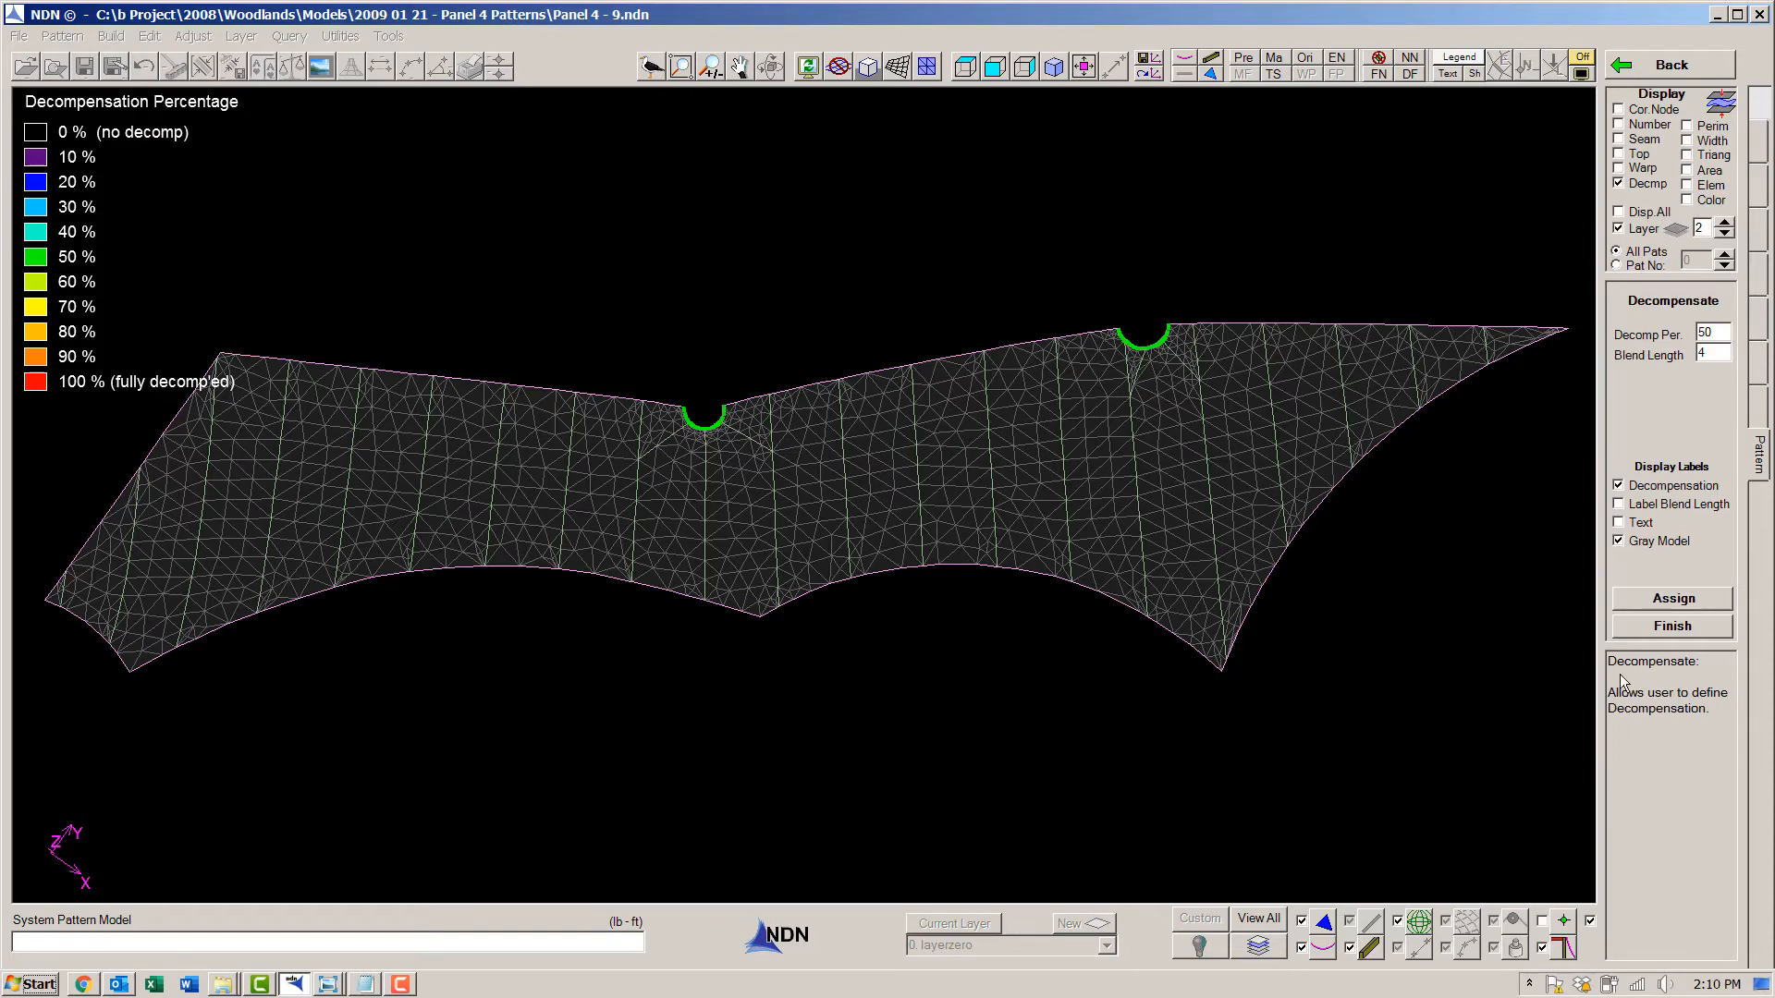
click(1672, 626)
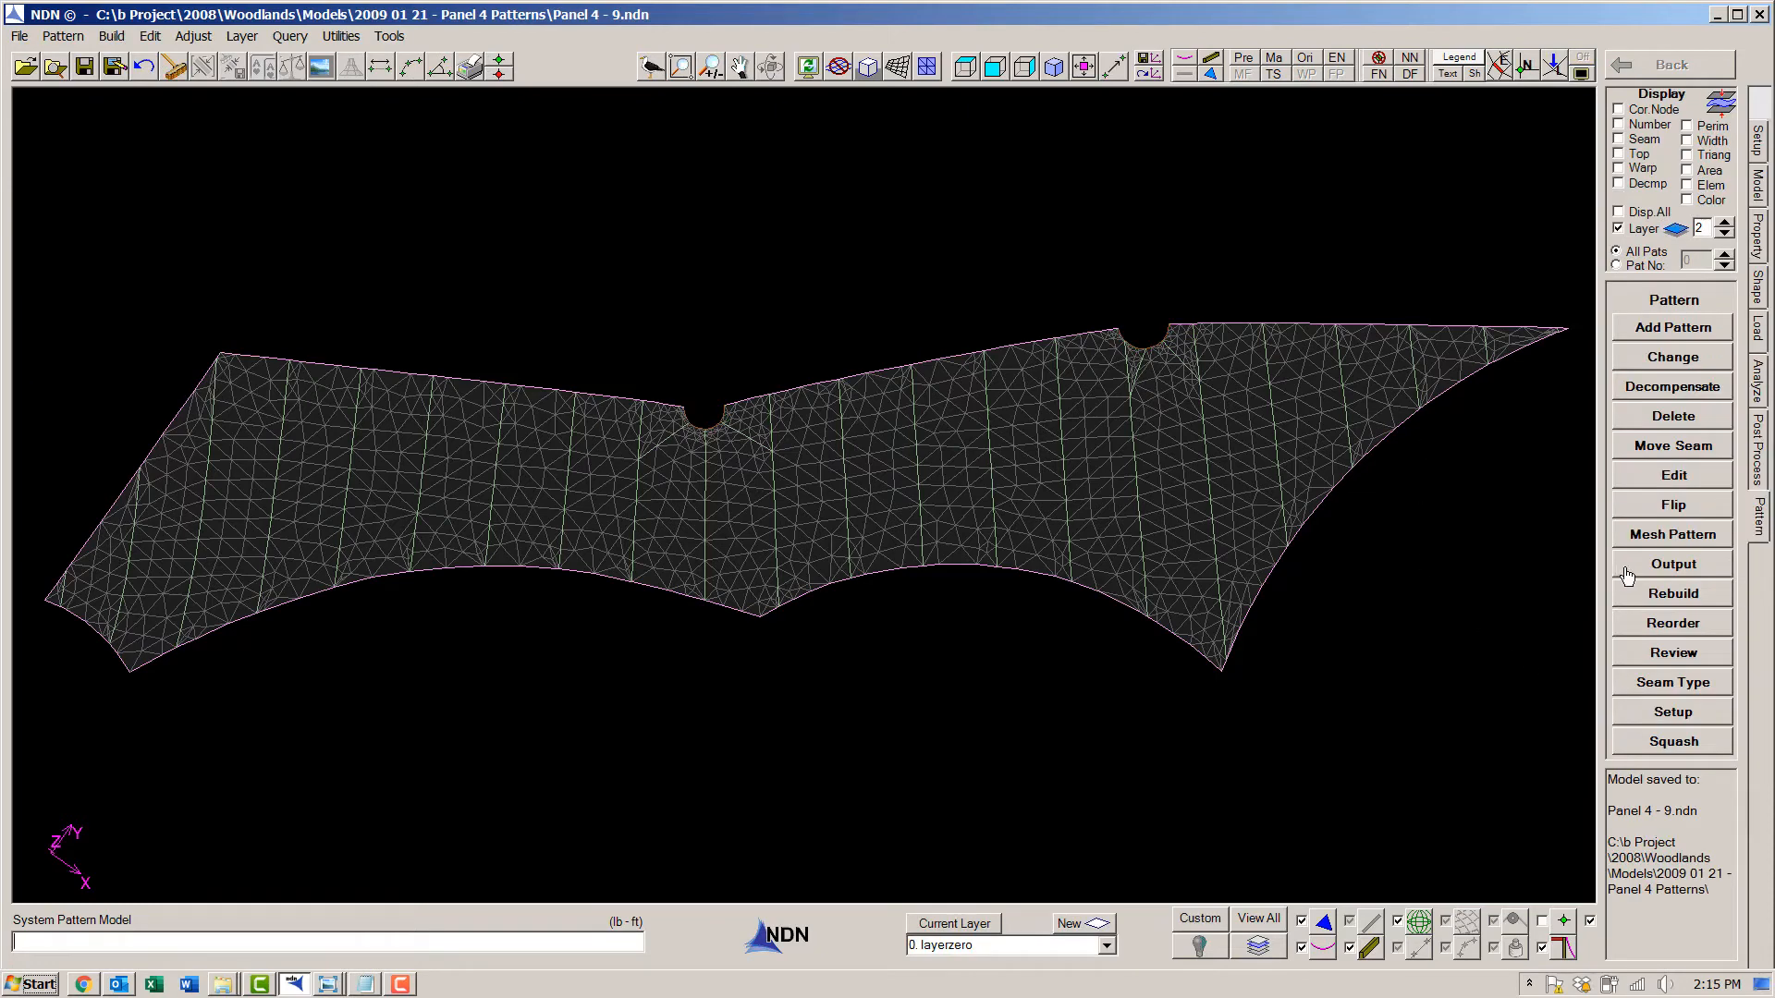
- Write squashed output for patterns 1 to 27 in mm with 0.01 warp and 0.03 fill compensation: single-file cutting patterns, exploded assembly and marking plan
click(1643, 569)
click(1641, 571)
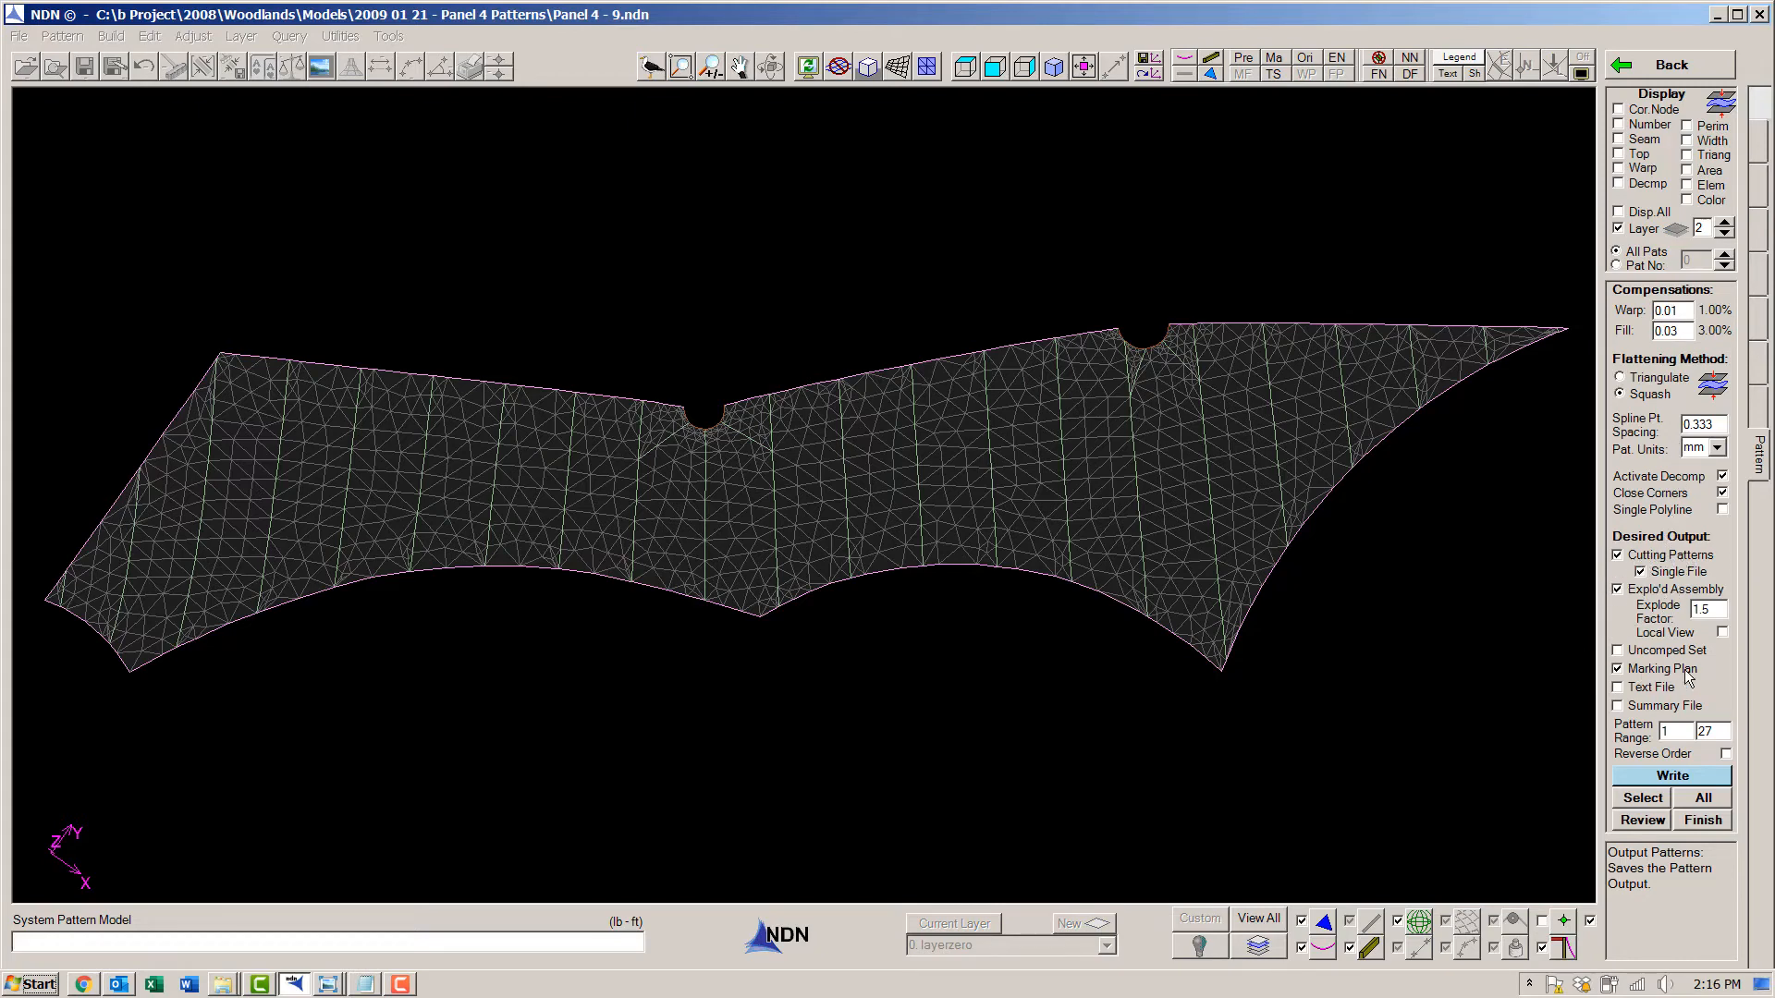
click(1661, 774)
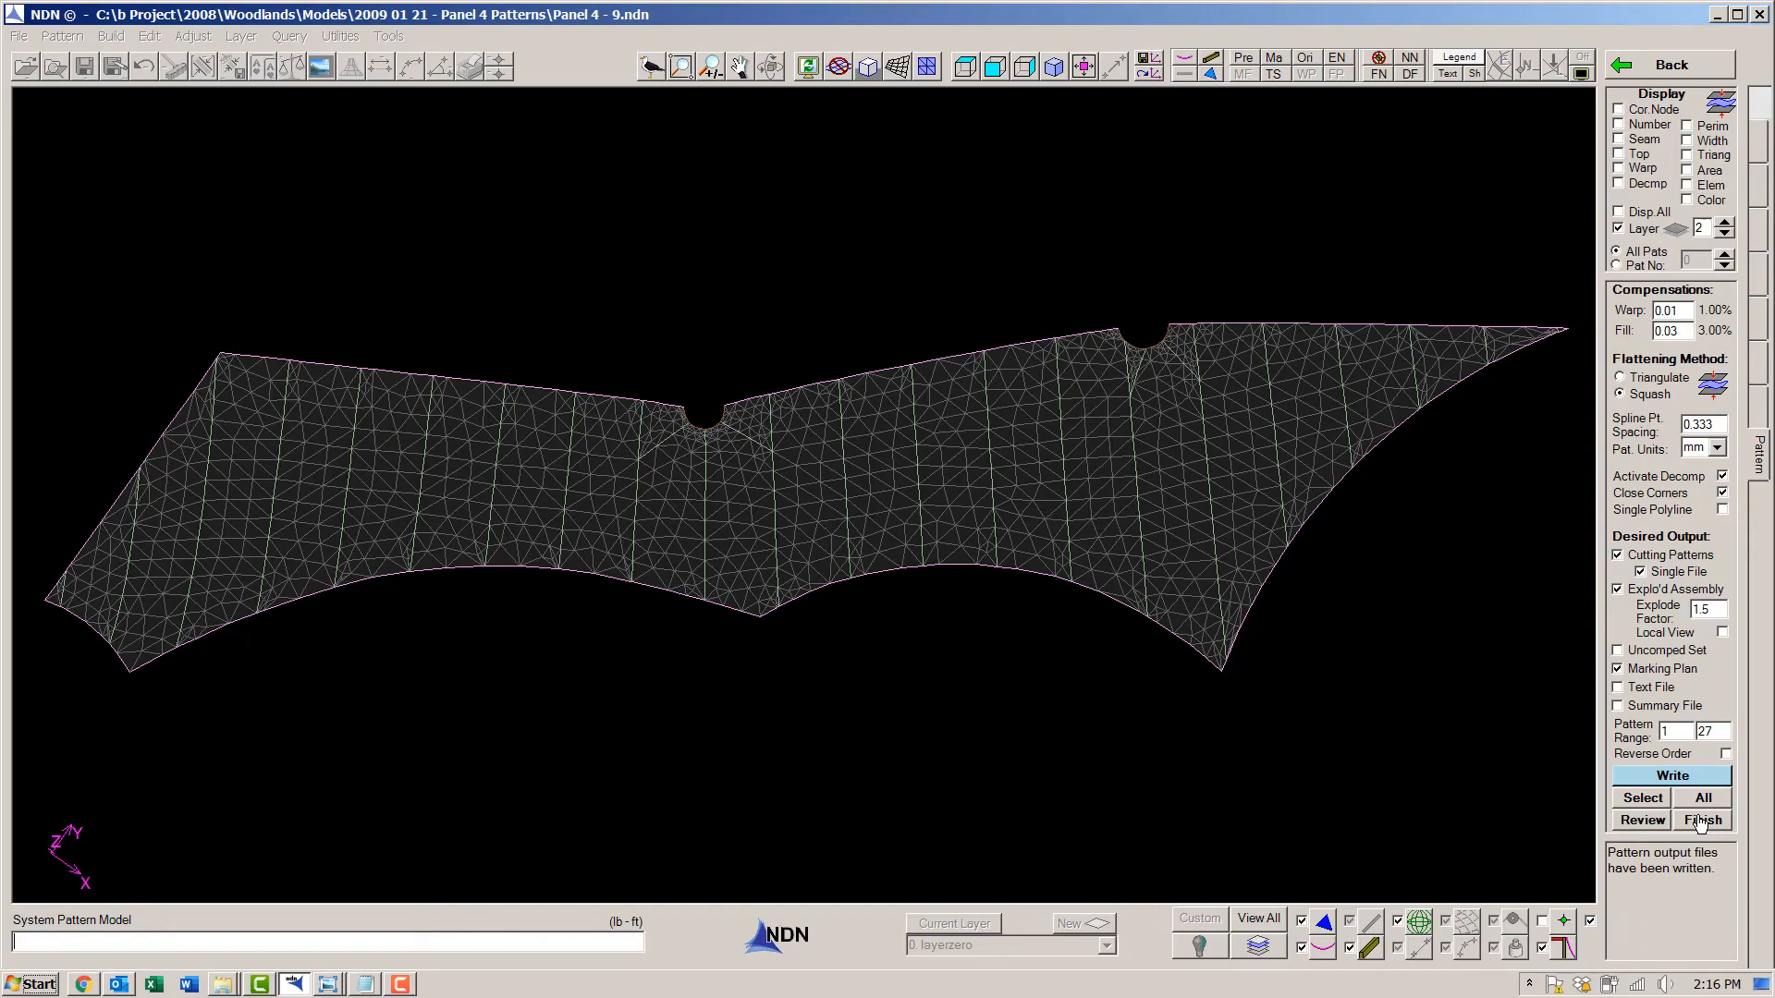
click(1701, 821)
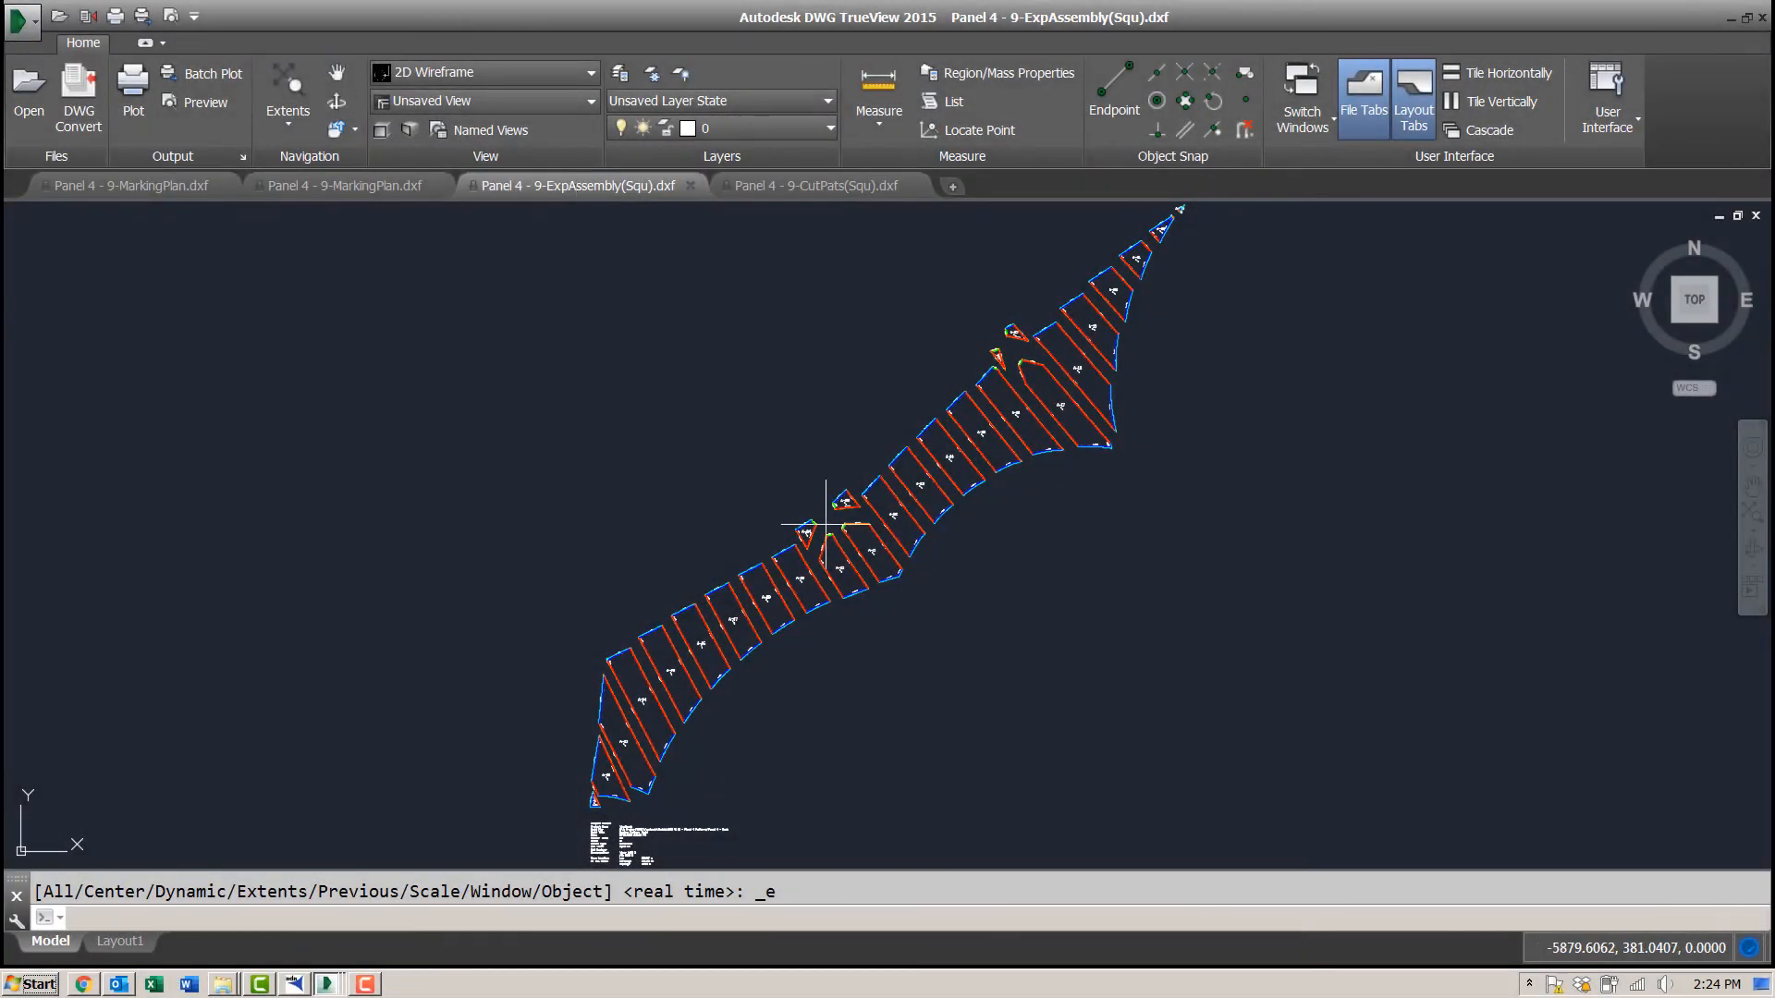
- In DWG TrueView, examine the exploded assembly DXF around the notch patterns and the cut lines and match lines in the cutting patterns DXF
scroll(826, 524, up, 10)
mouse_move(829, 520)
shift+middle_down()
mouse_move(785, 590)
mouse_move(840, 399)
mouse_move(1130, 378)
mouse_move(1119, 414)
shift+middle_up()
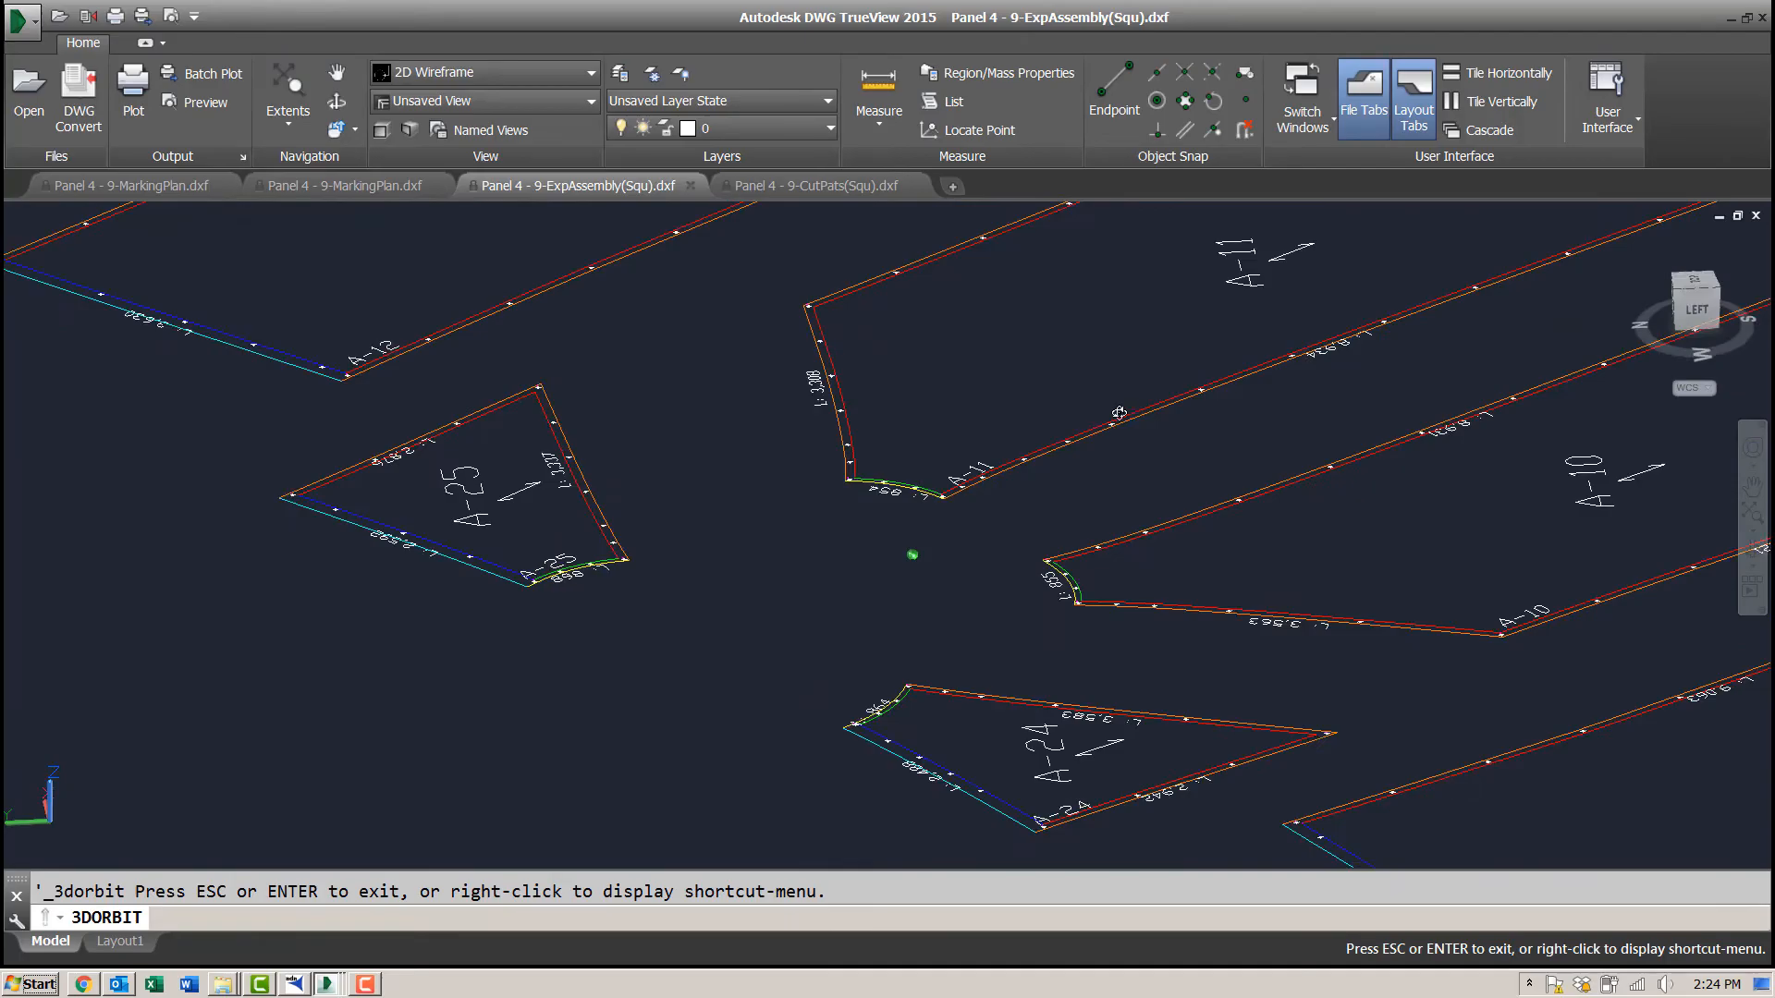
shift+middle_drag(895, 501, 910, 545)
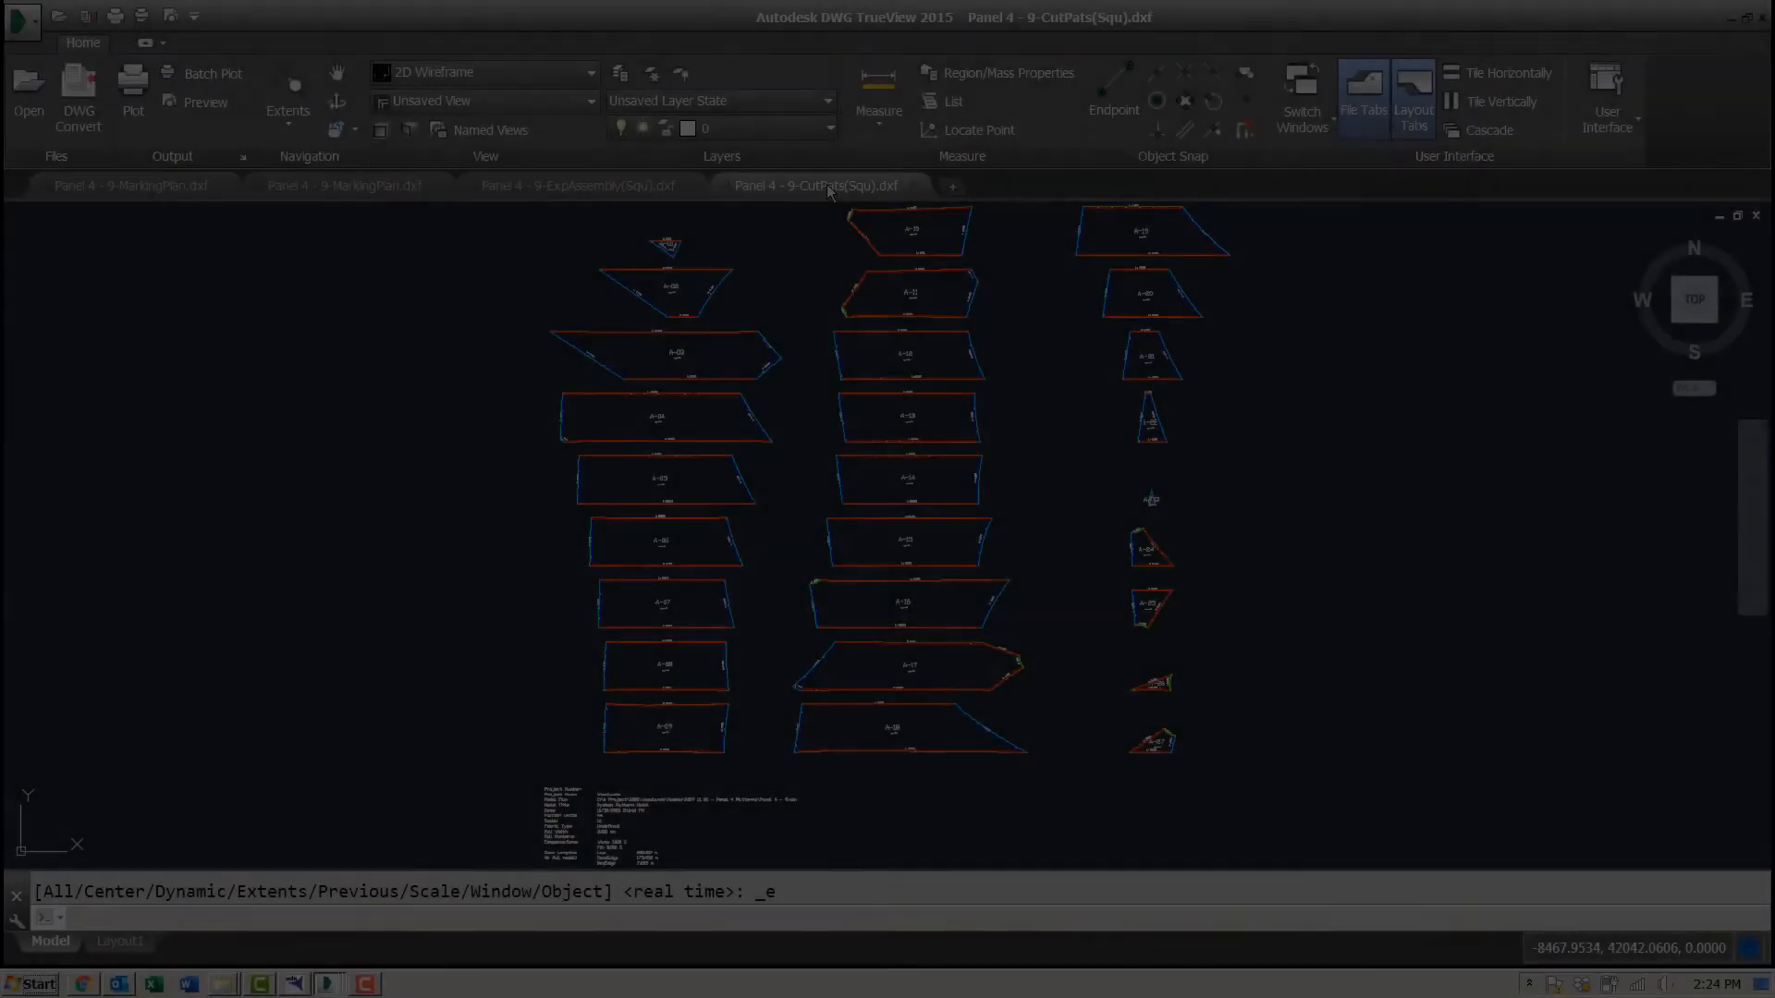
scroll(814, 641, up, 10)
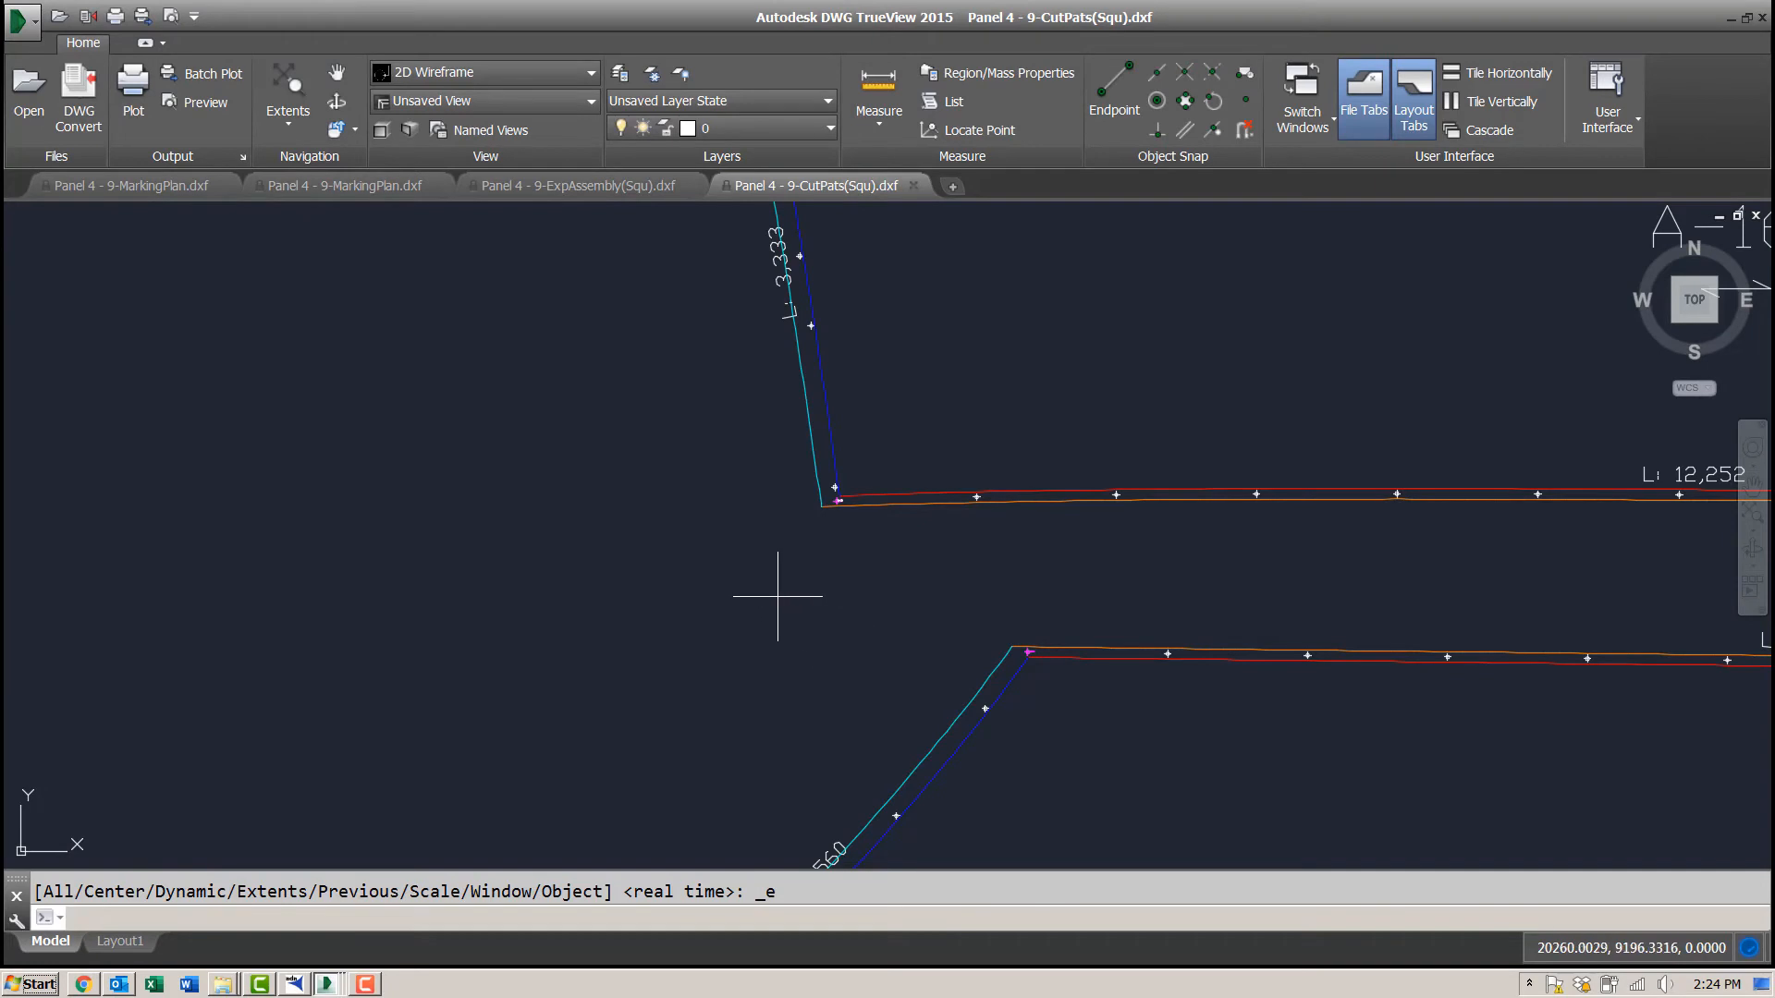
scroll(764, 595, down, 10)
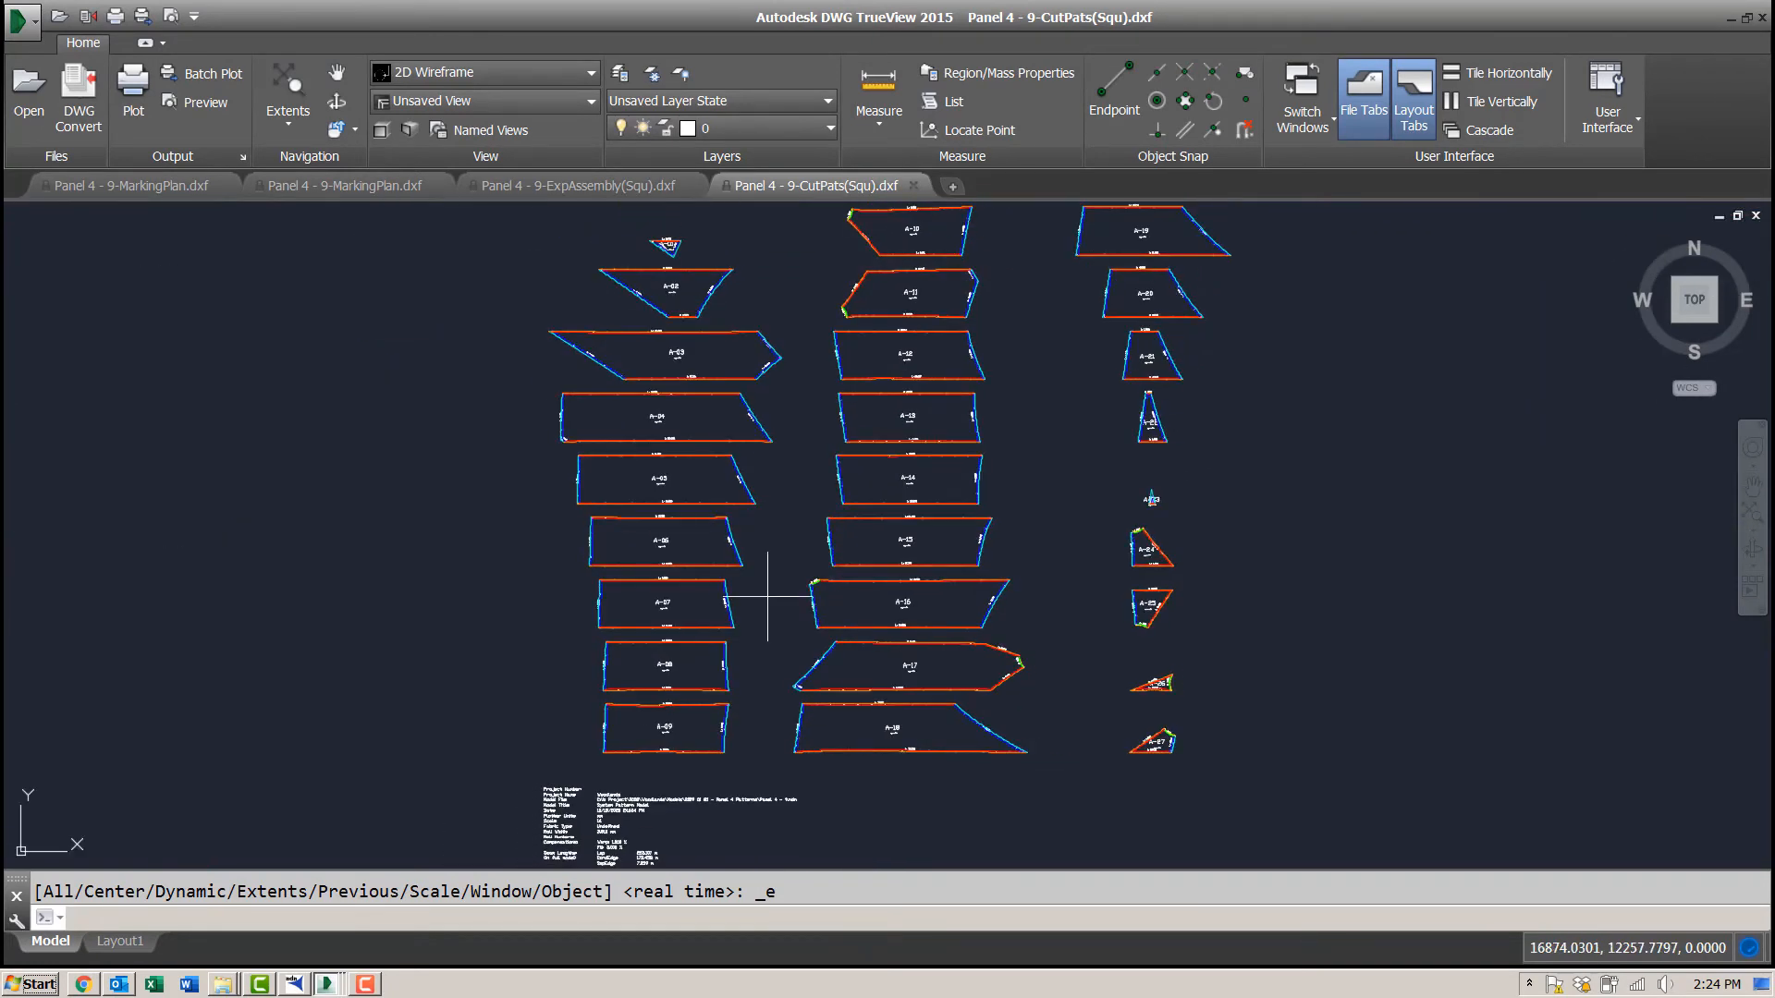